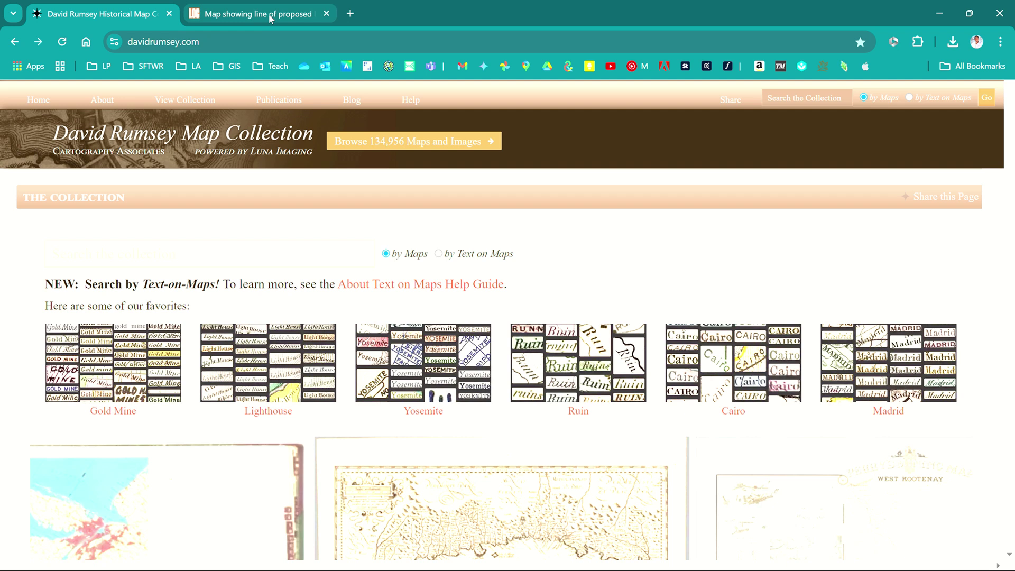
Step: Look through the featured maps on the David Rumsey Map Collection homepage
click(233, 19)
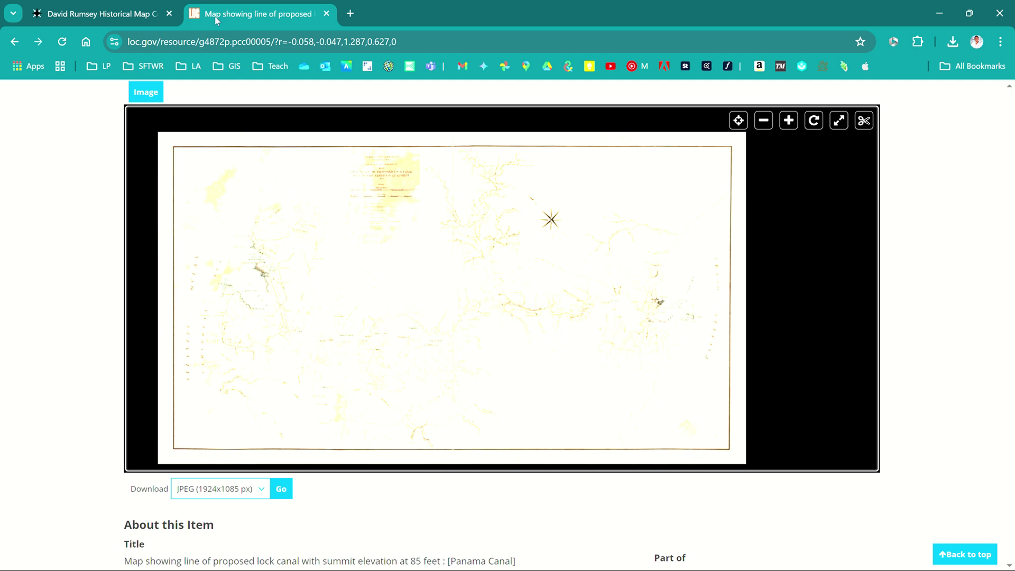
click(98, 16)
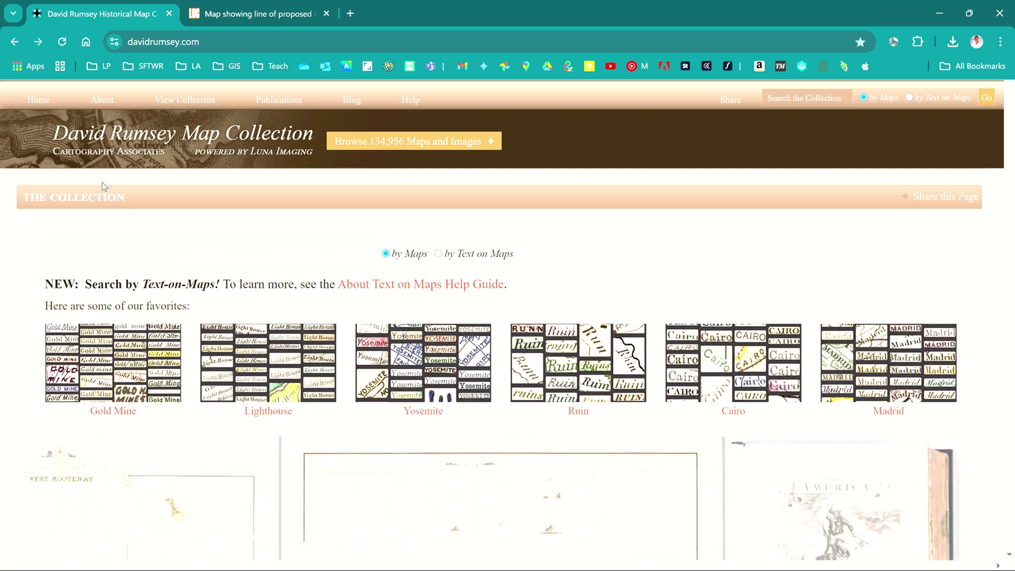
scroll(154, 241, down, 1)
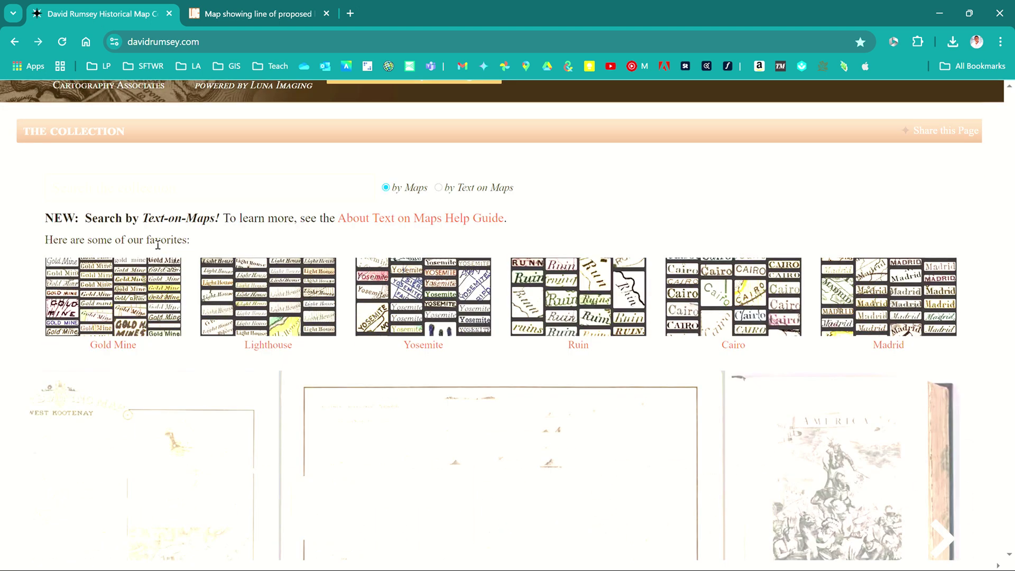
scroll(158, 245, down, 2)
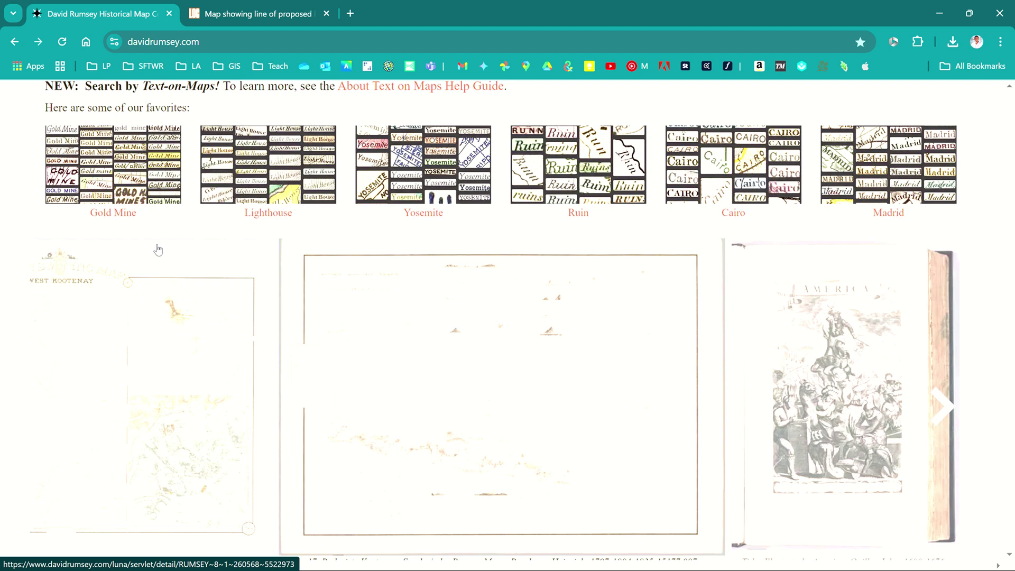
scroll(158, 249, down, 3)
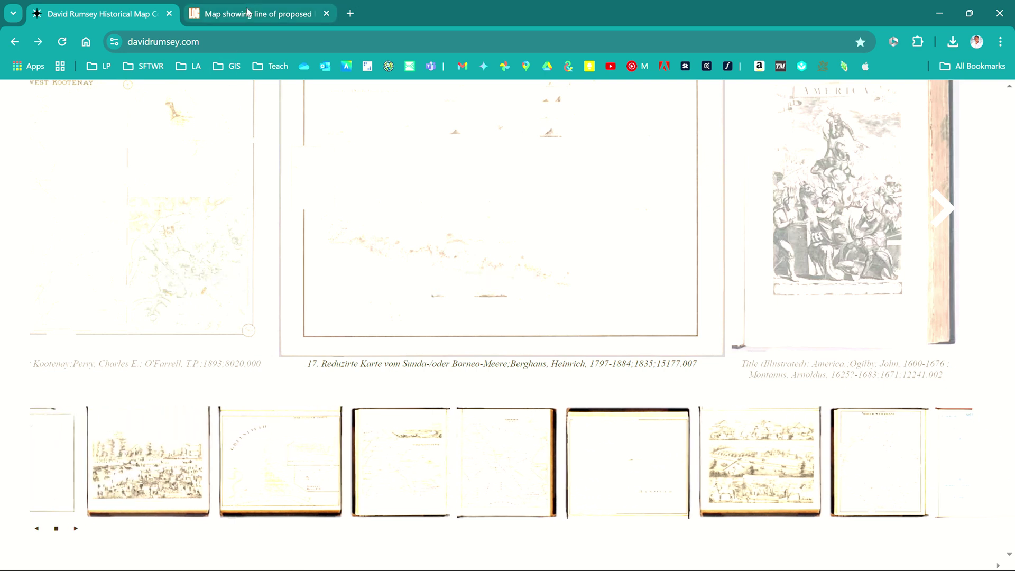
mouse_move(247, 11)
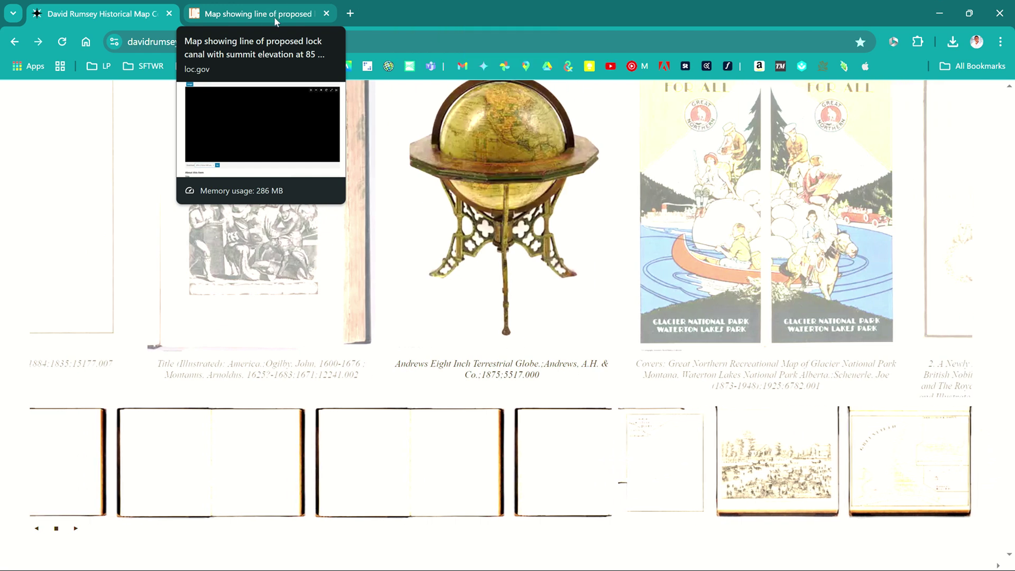
Step: Examine the Library of Congress map of the proposed Panama lock canal closely, along the route from San Pablo to Panama Bay
click(274, 17)
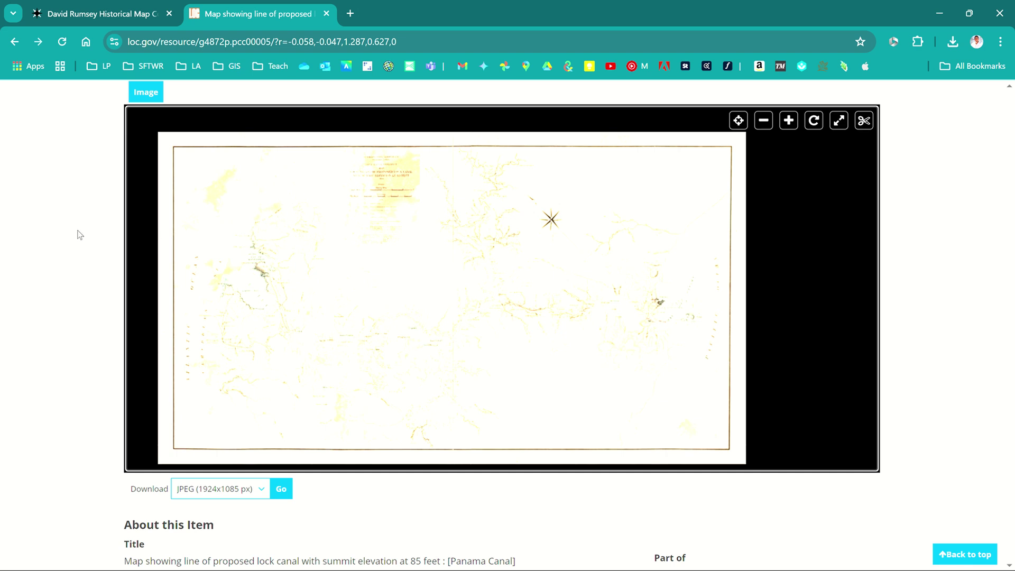
scroll(62, 253, down, 1)
scroll(63, 248, up, 1)
click(543, 229)
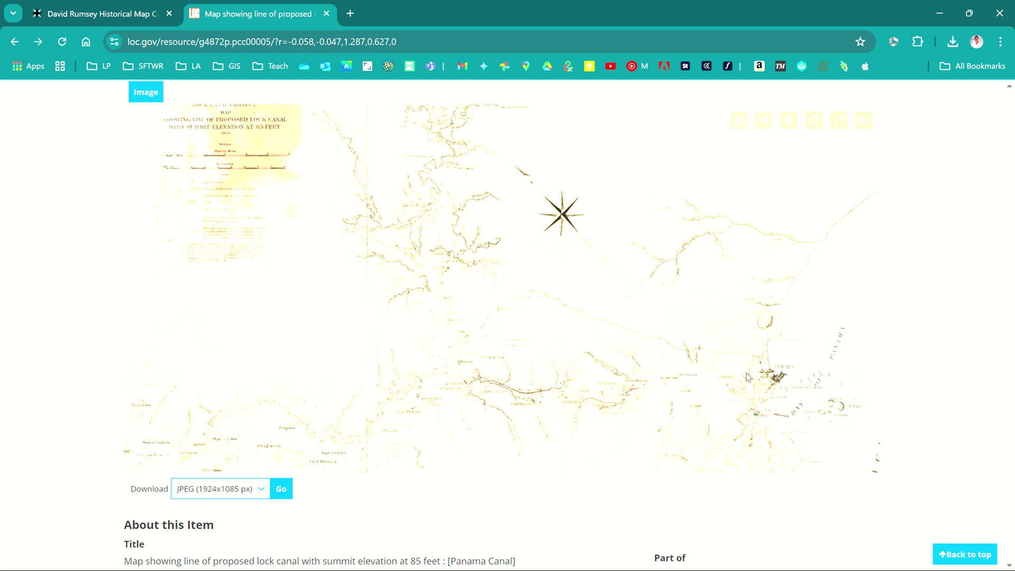
drag(740, 366, 668, 300)
scroll(691, 338, up, 3)
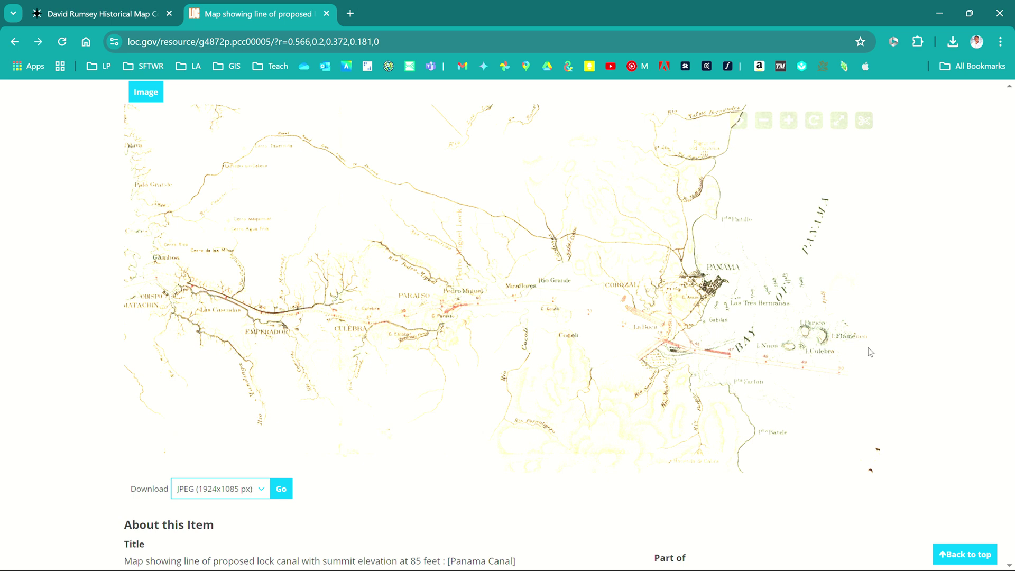
scroll(582, 404, down, 1)
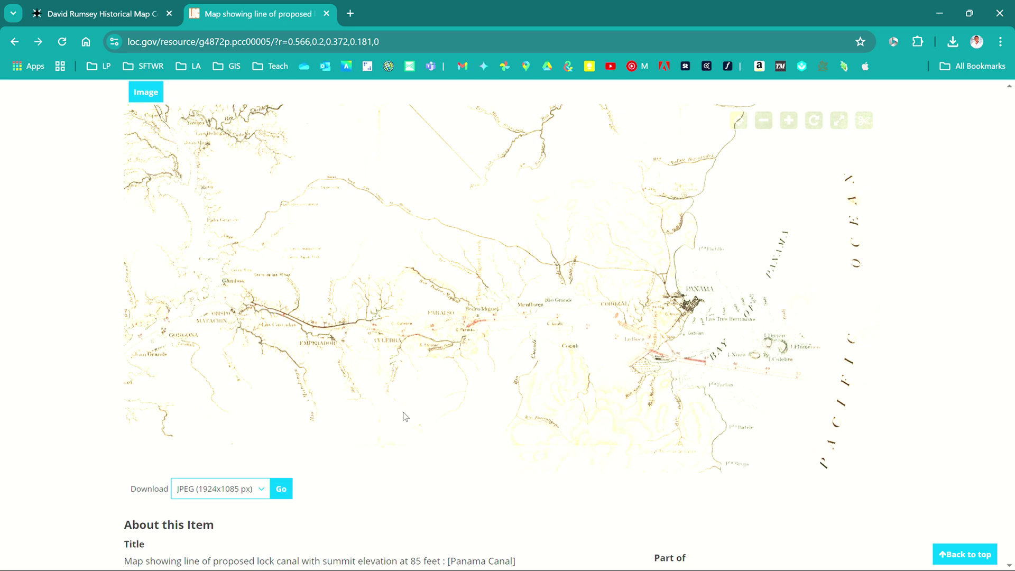
drag(405, 417, 527, 365)
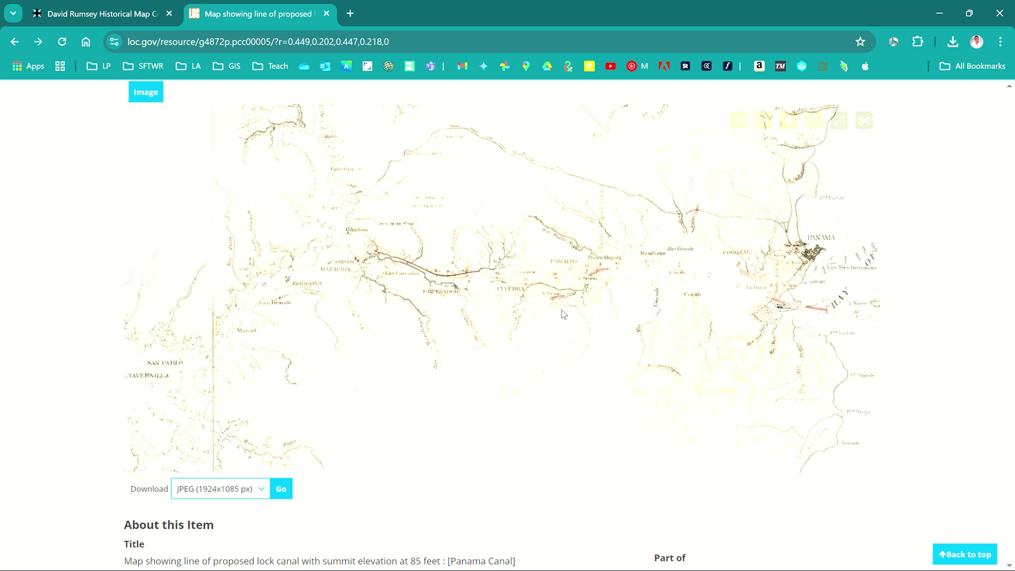
scroll(562, 310, down, 1)
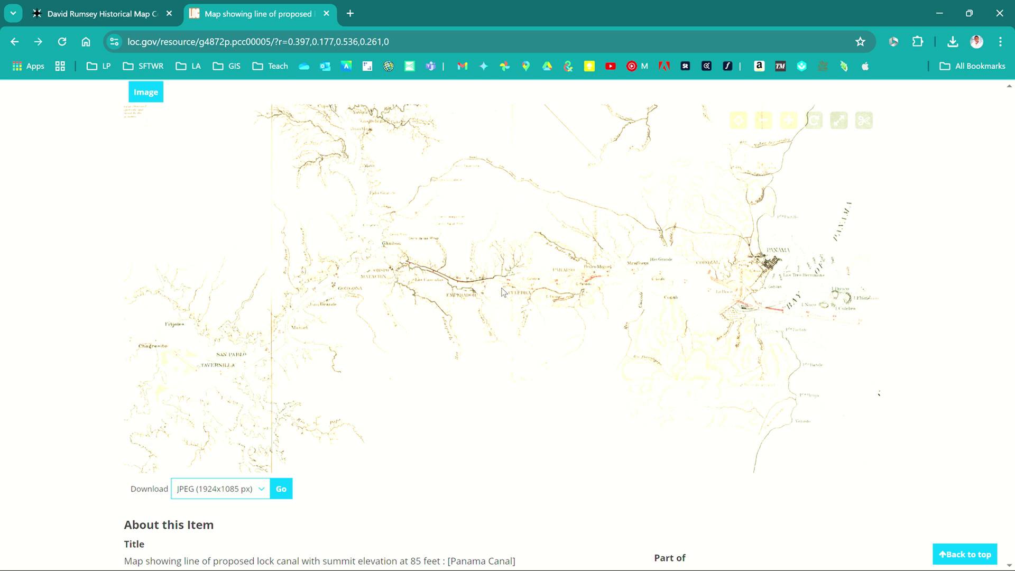
drag(335, 322, 309, 323)
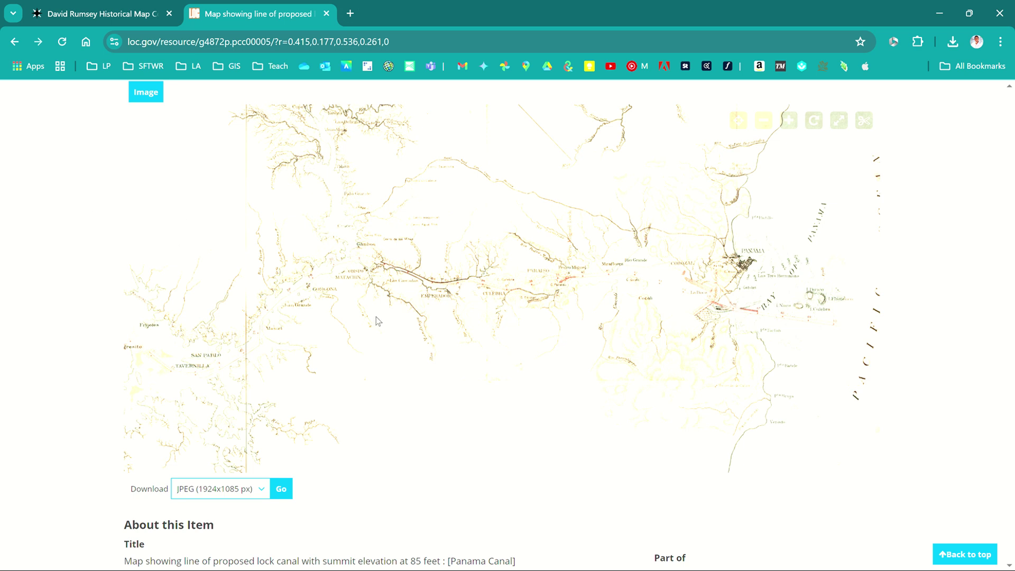
Step: Download the Panama Canal map in TIFF format (382.5 MB) from the Library of Congress item page
scroll(18, 322, down, 1)
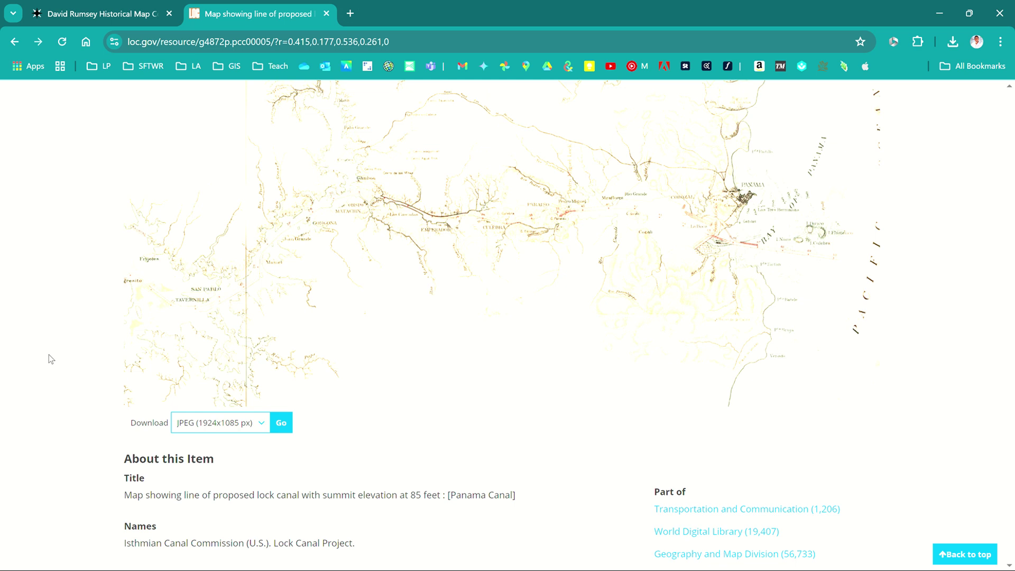
scroll(47, 360, down, 2)
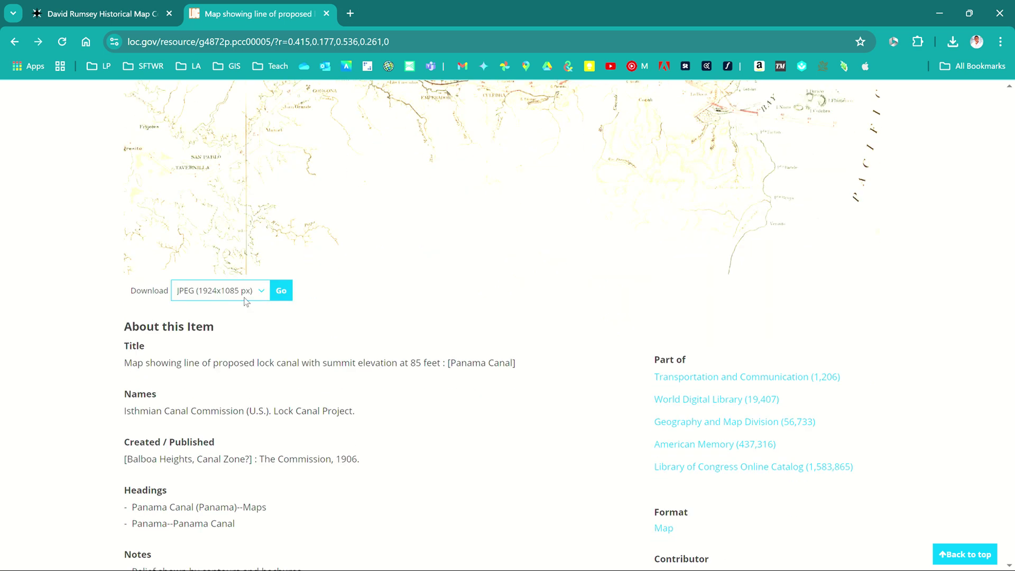
click(258, 298)
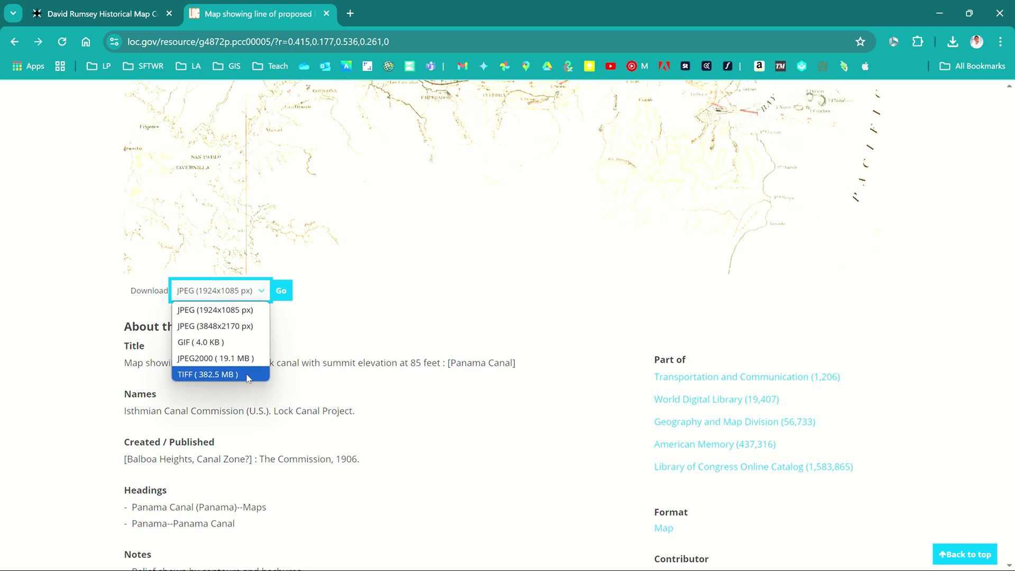
click(222, 375)
click(285, 291)
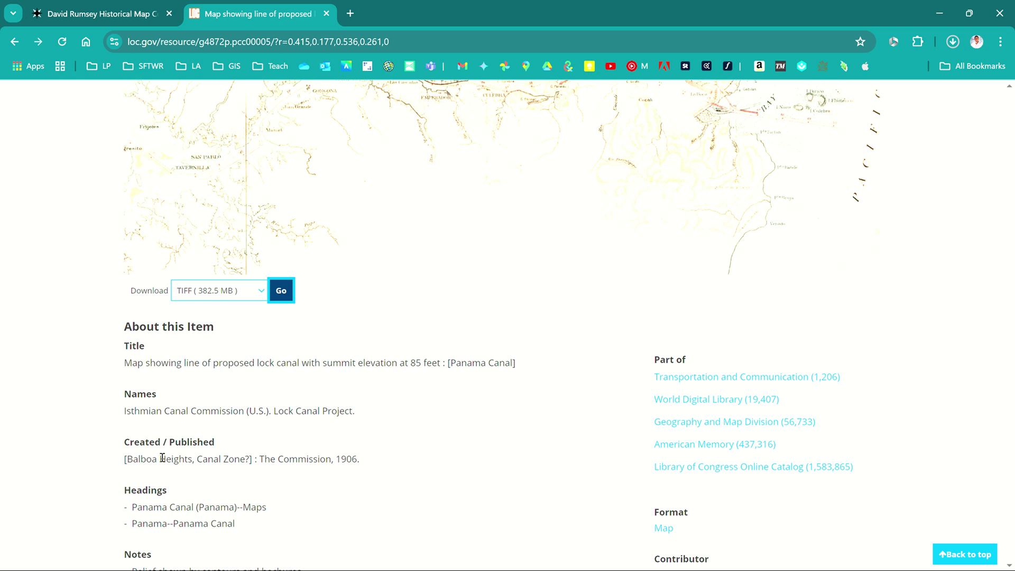
Step: Expand the citation section of the Library of Congress map page and copy the MLA citation with its heading
scroll(162, 458, down, 5)
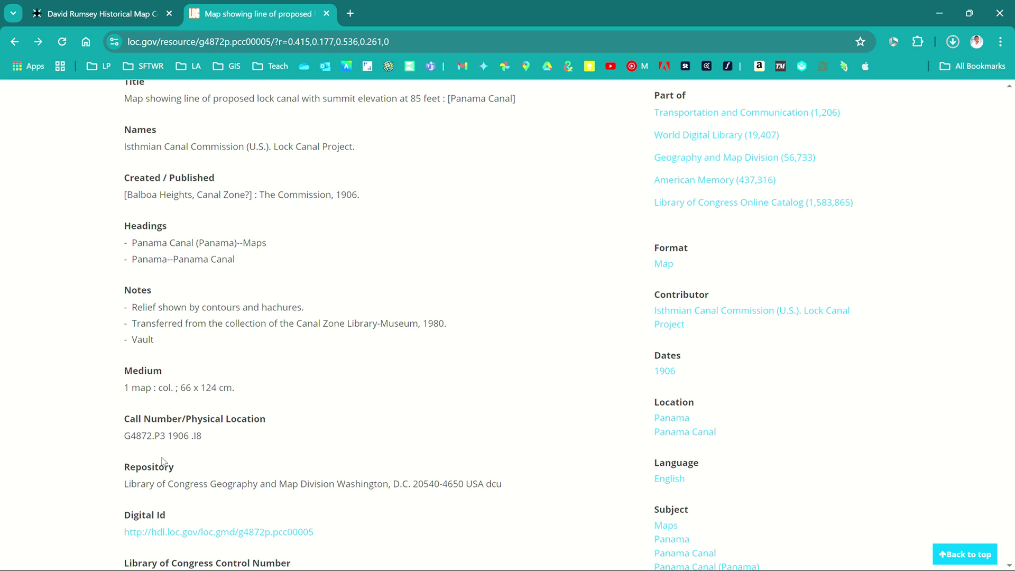
scroll(164, 464, down, 6)
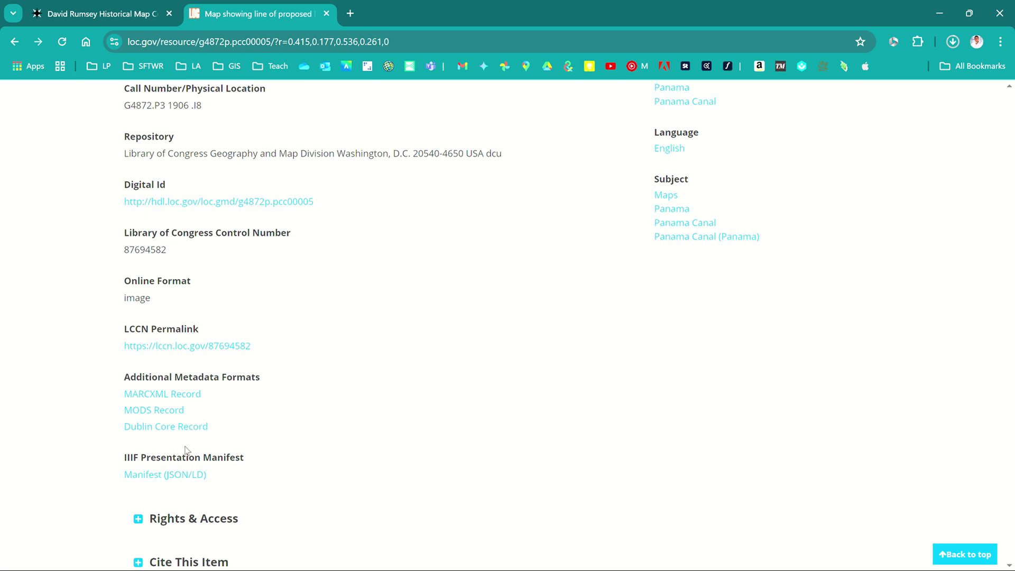
click(62, 12)
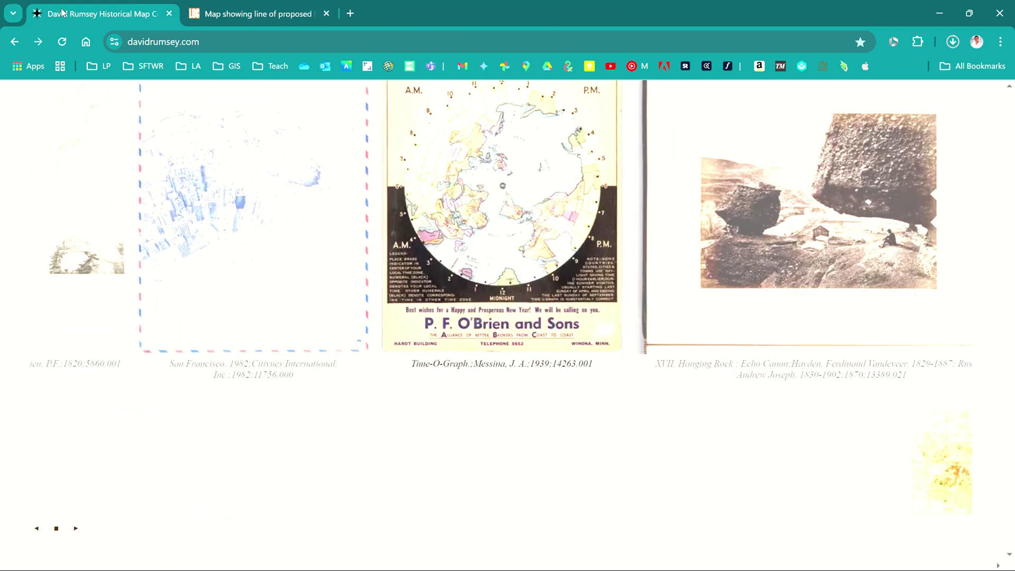
scroll(220, 349, up, 5)
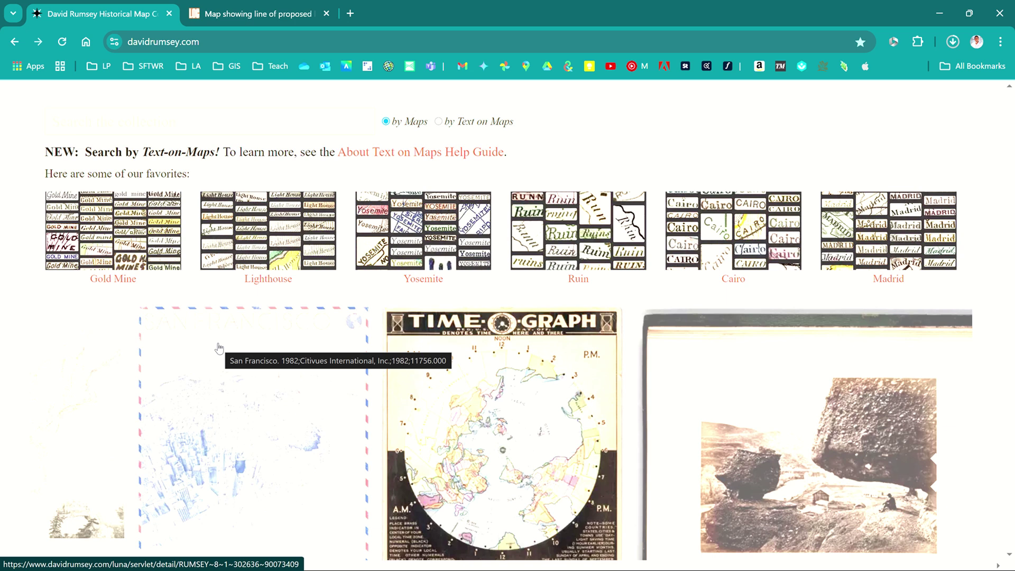
click(246, 16)
scroll(444, 286, down, 3)
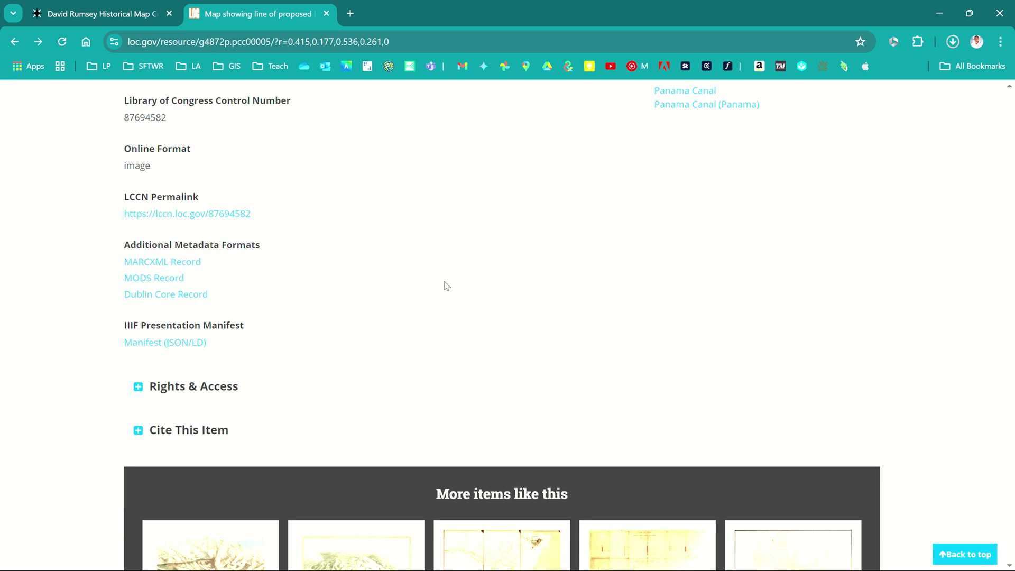
scroll(439, 280, down, 3)
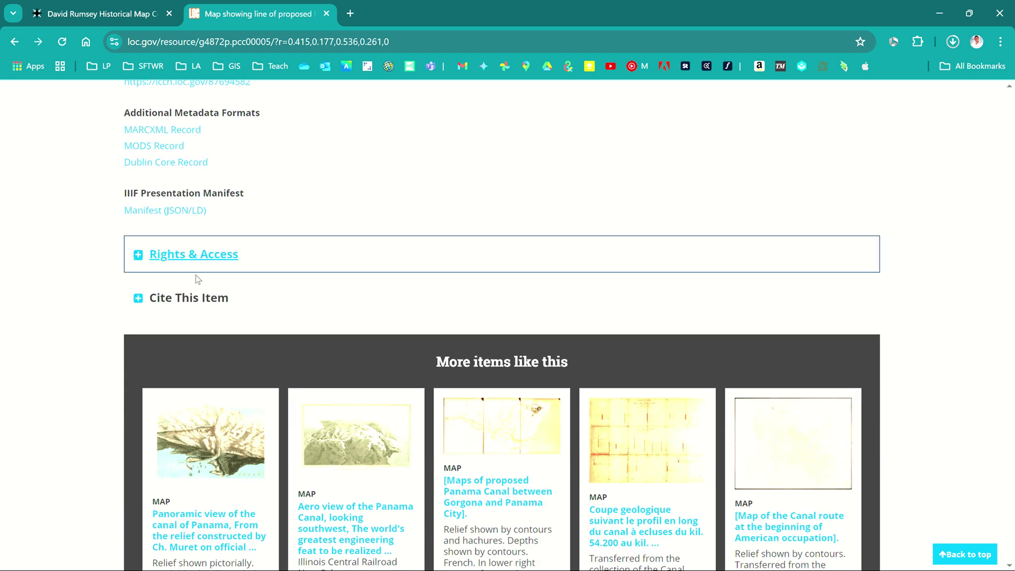
click(139, 300)
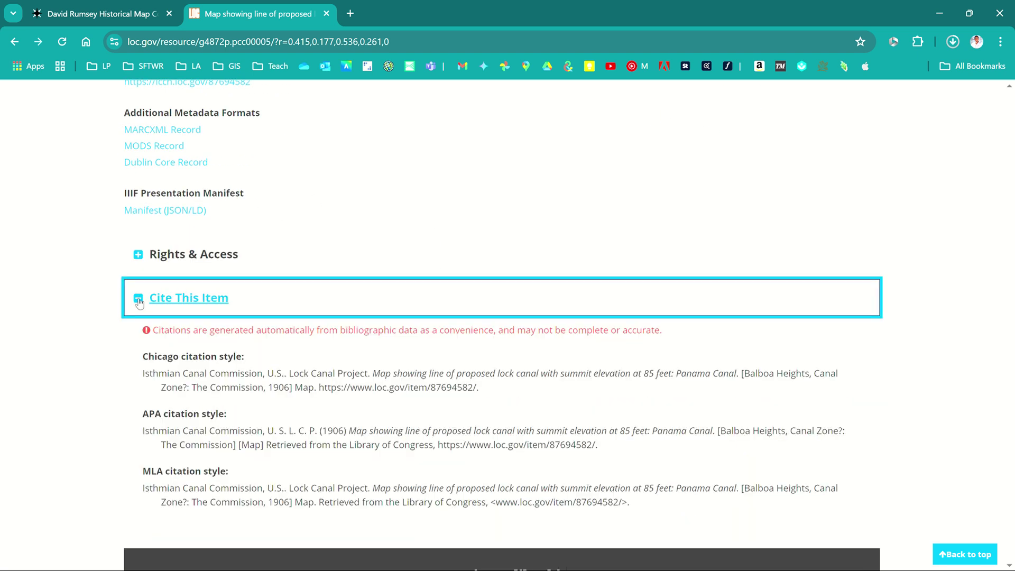
scroll(80, 301, down, 4)
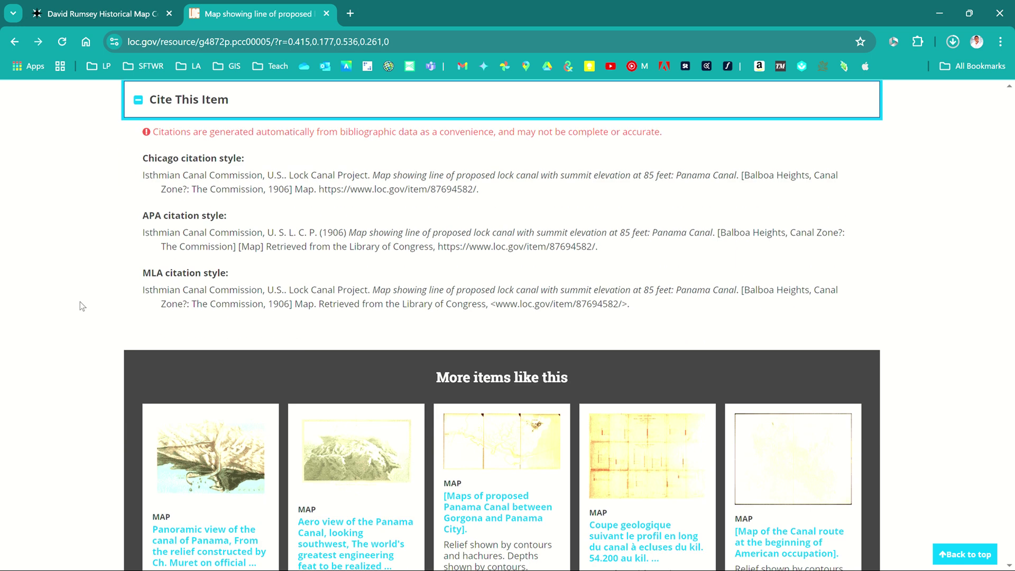
drag(137, 272, 653, 316)
key(ctrl+c)
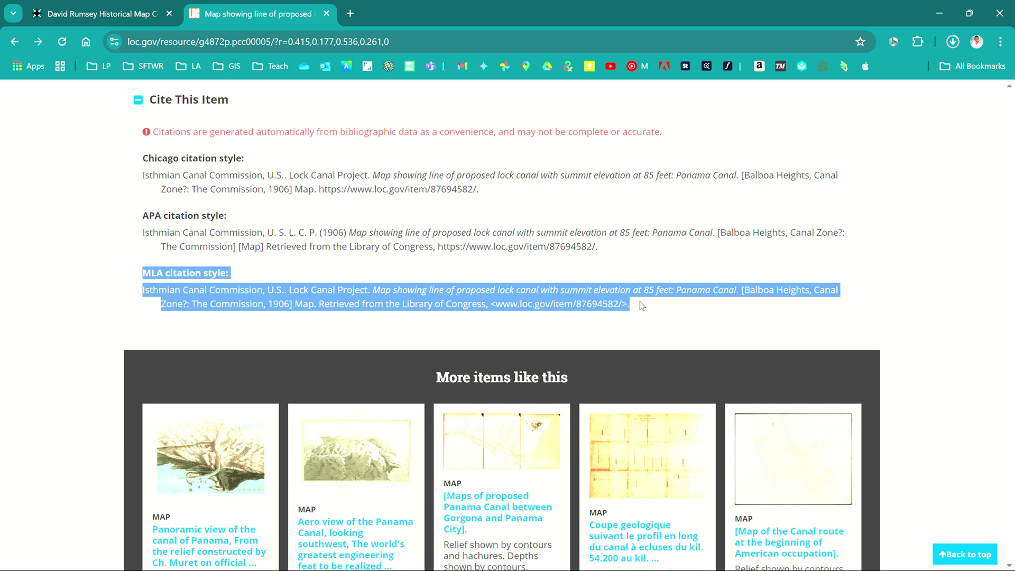
Step: Switch to Notepad, paste the MLA citation at the end of LOC Citations.txt, and close the window
key(super)
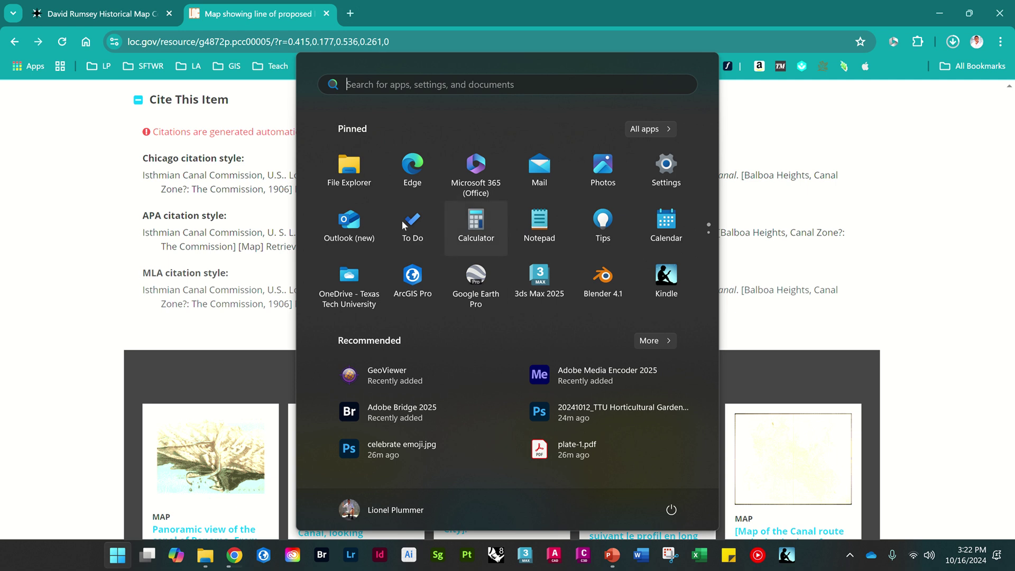
click(539, 222)
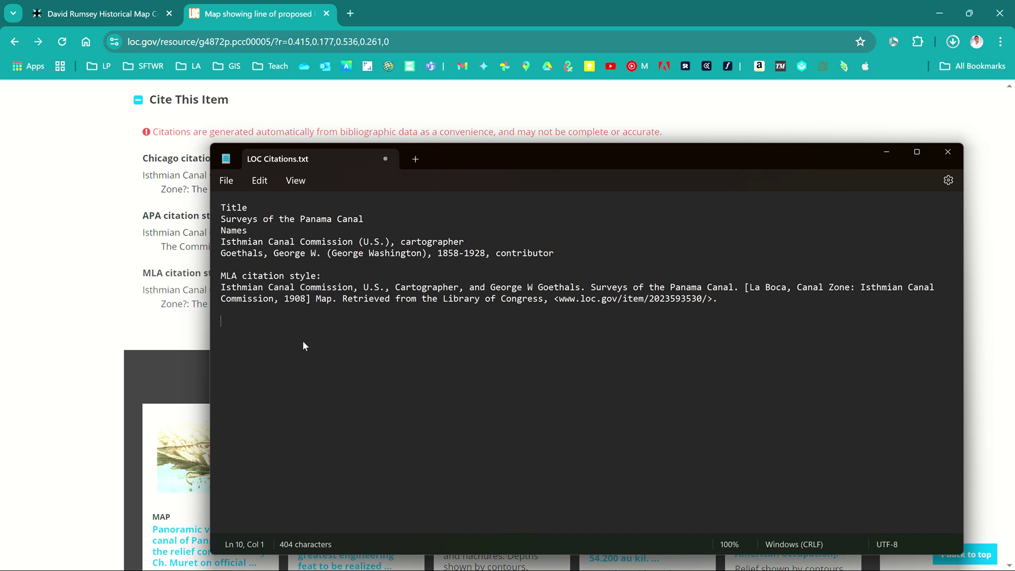
key(ctrl+v)
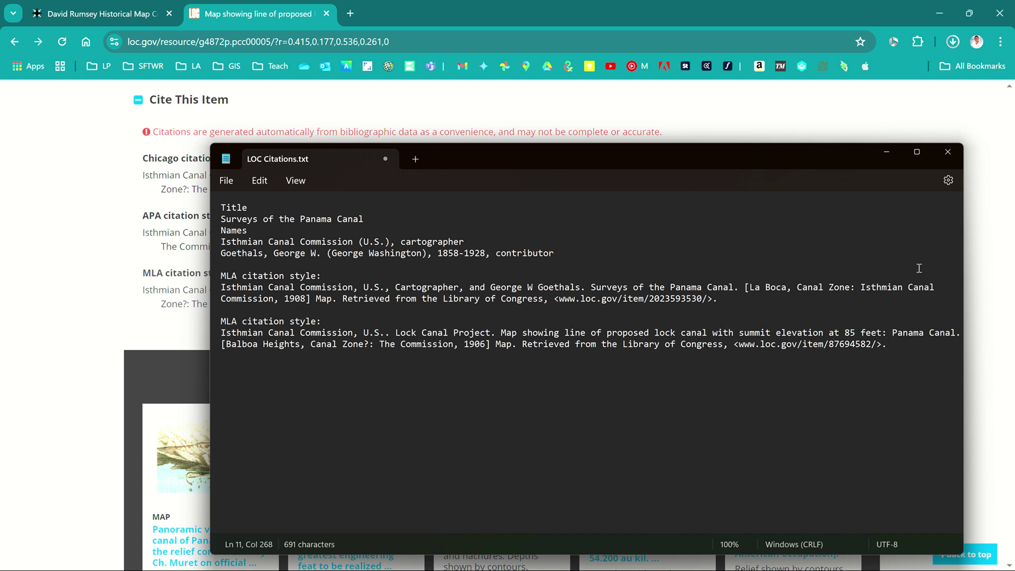
drag(904, 332, 294, 344)
drag(295, 416, 242, 344)
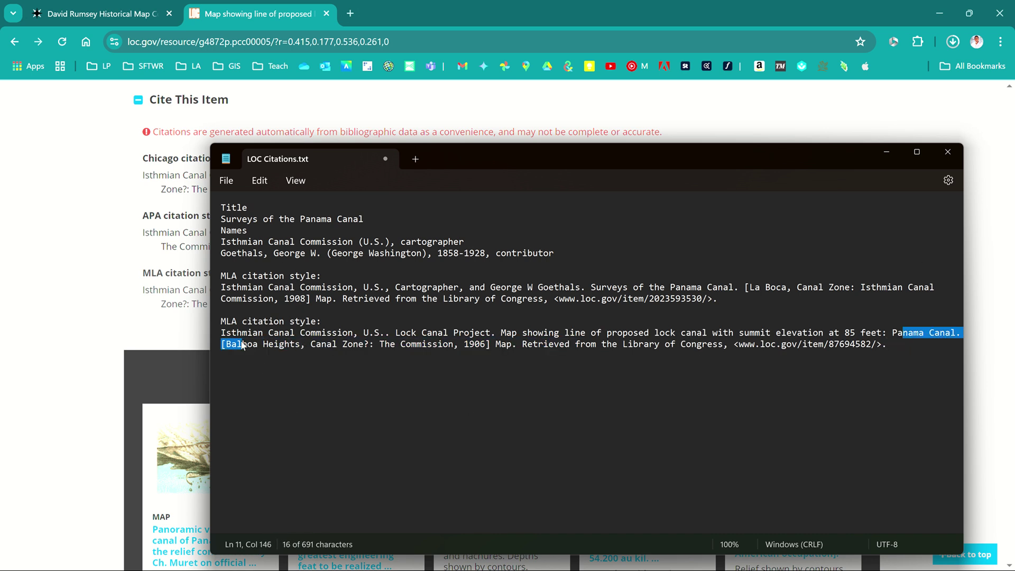
click(239, 321)
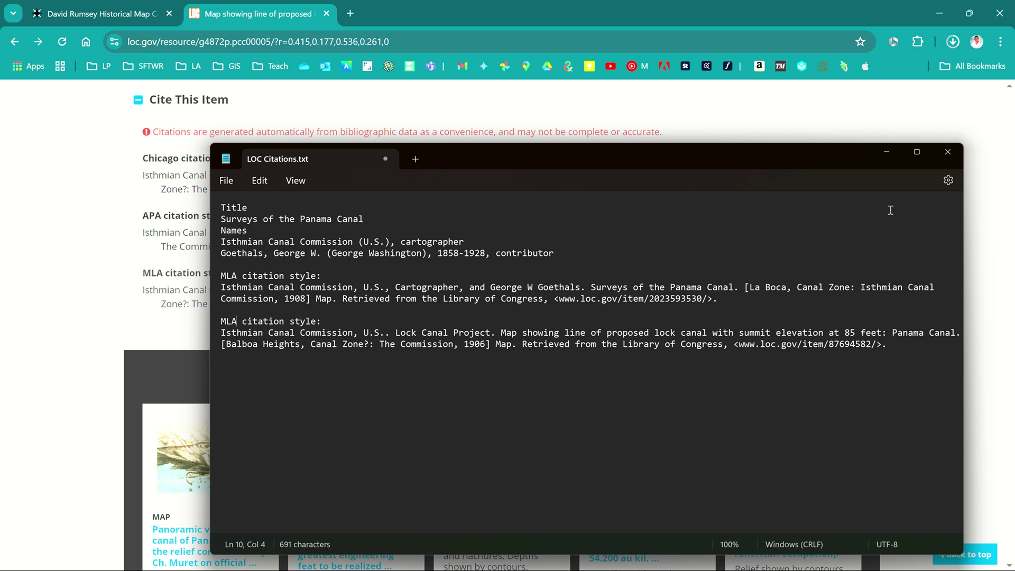
click(950, 153)
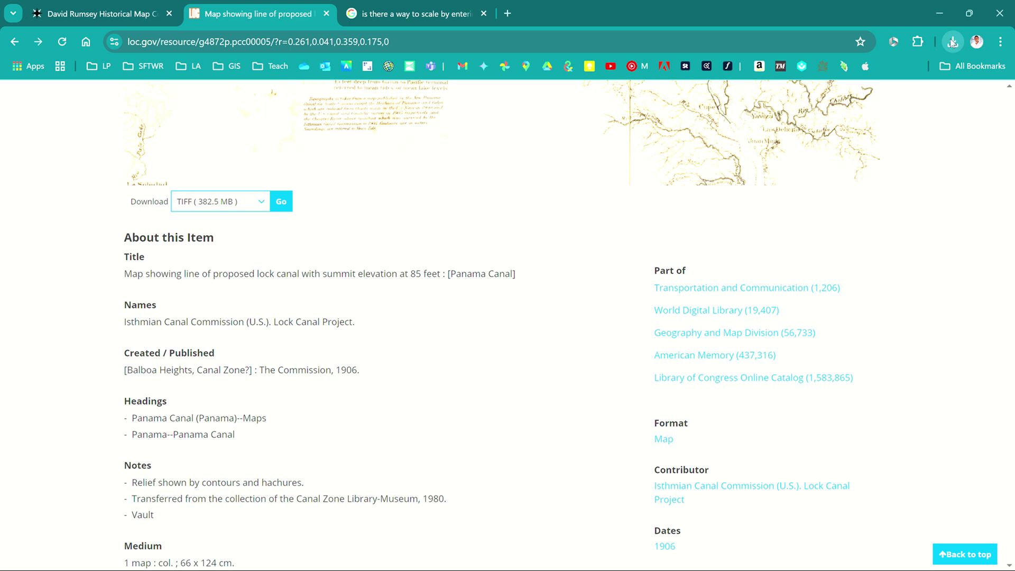
Step: Check the browser's recent downloads for the finished file master-gmd-gmd4-g4872-g4872p-pcc00005.tif
click(953, 41)
mouse_move(829, 108)
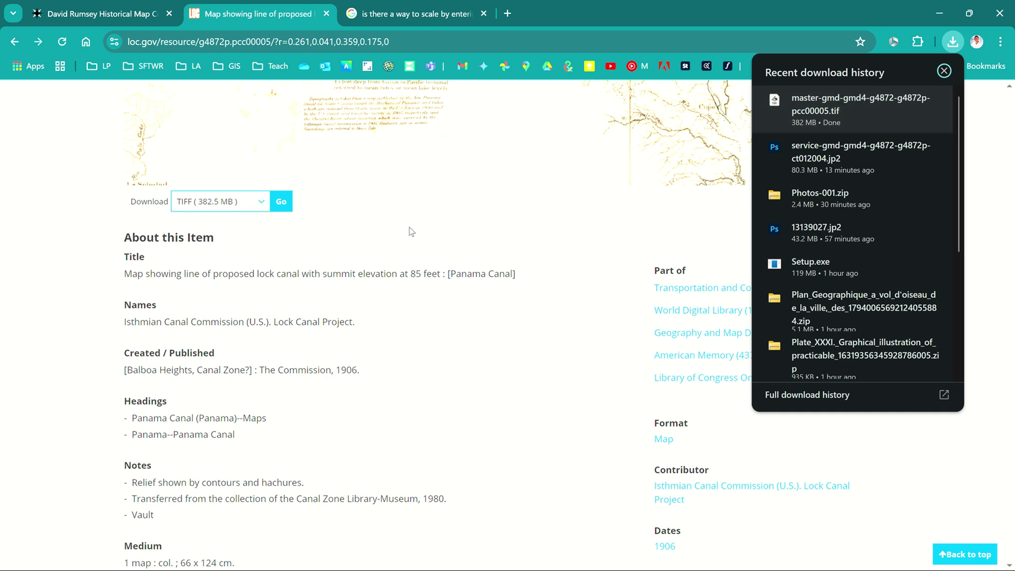
click(378, 261)
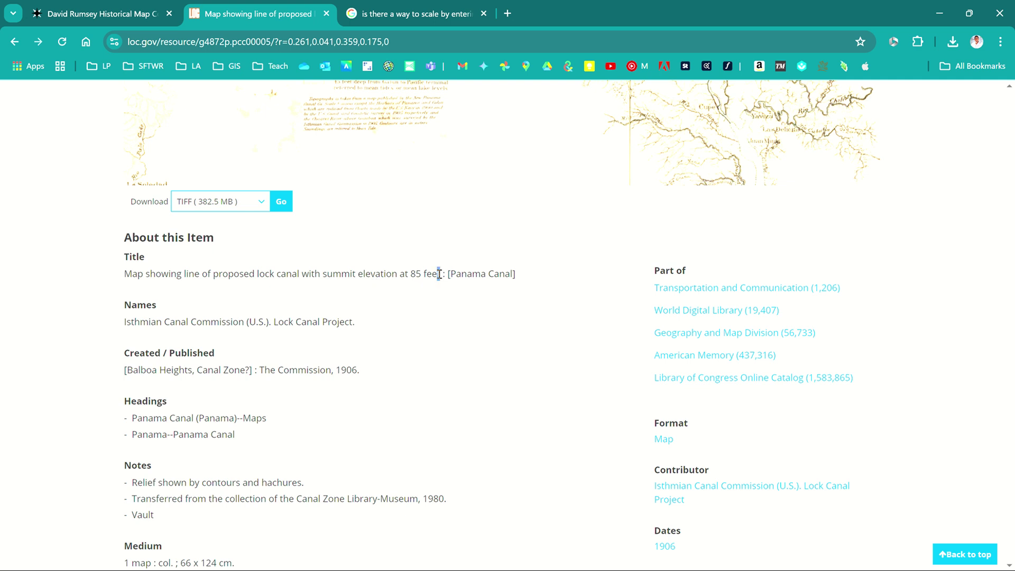
Step: Copy the title text "Map showing line of proposed lock canal with summit elevation at 85 feet" and open the Downloads folder in File Explorer
drag(440, 274, 110, 283)
key(ctrl+c)
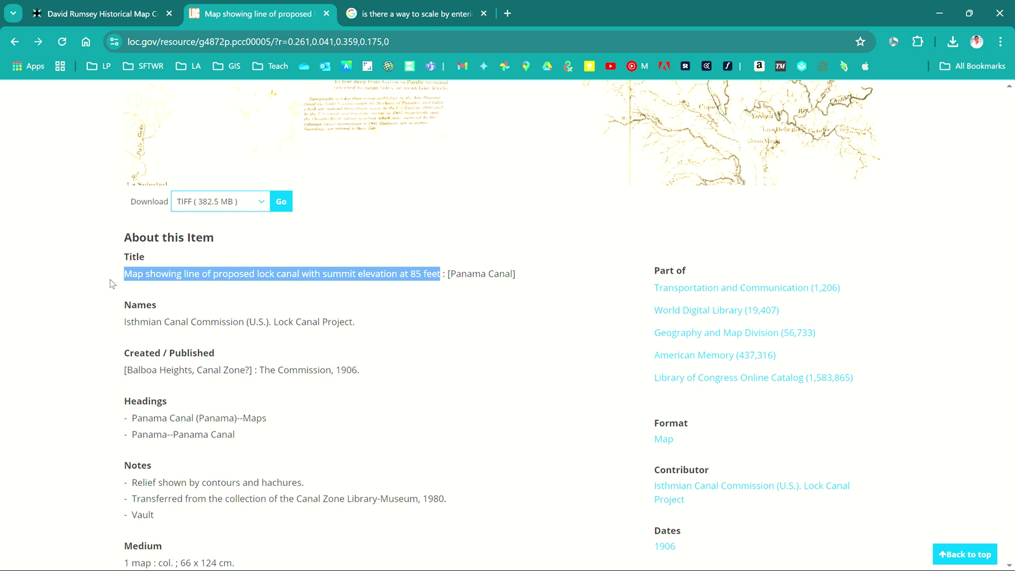
key(alt+Tab)
key(alt+Tab)
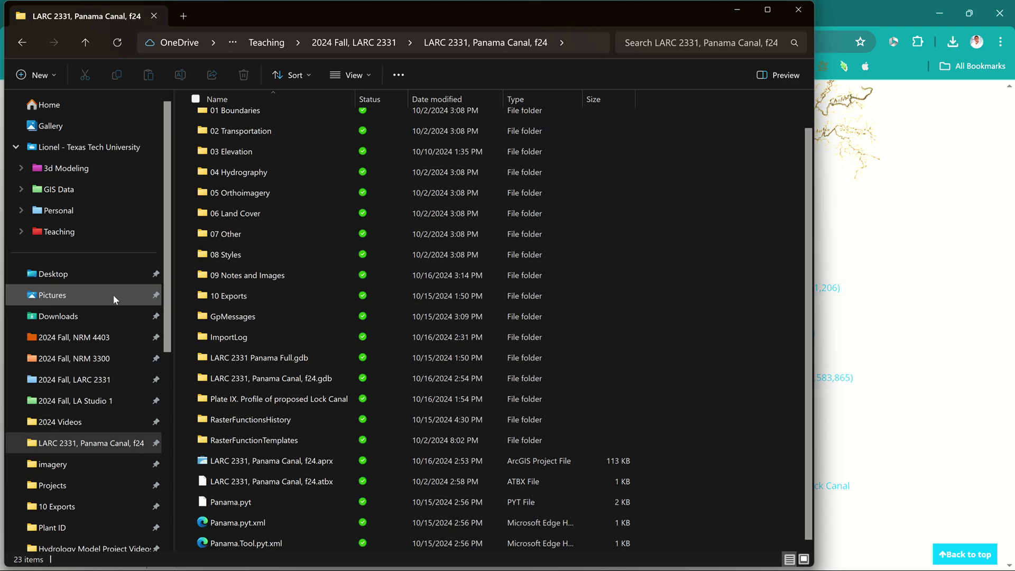
drag(252, 11, 317, 34)
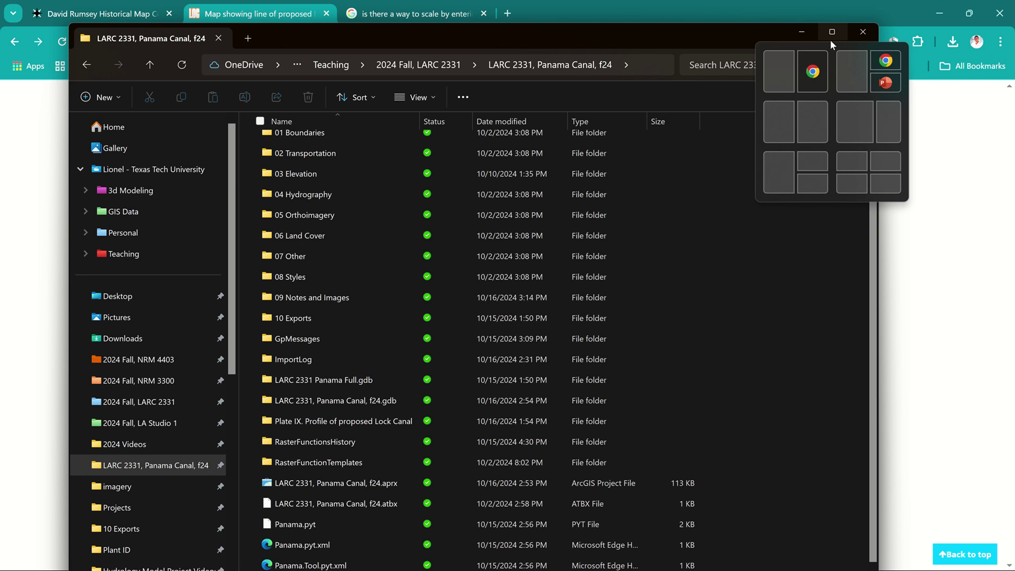
click(198, 338)
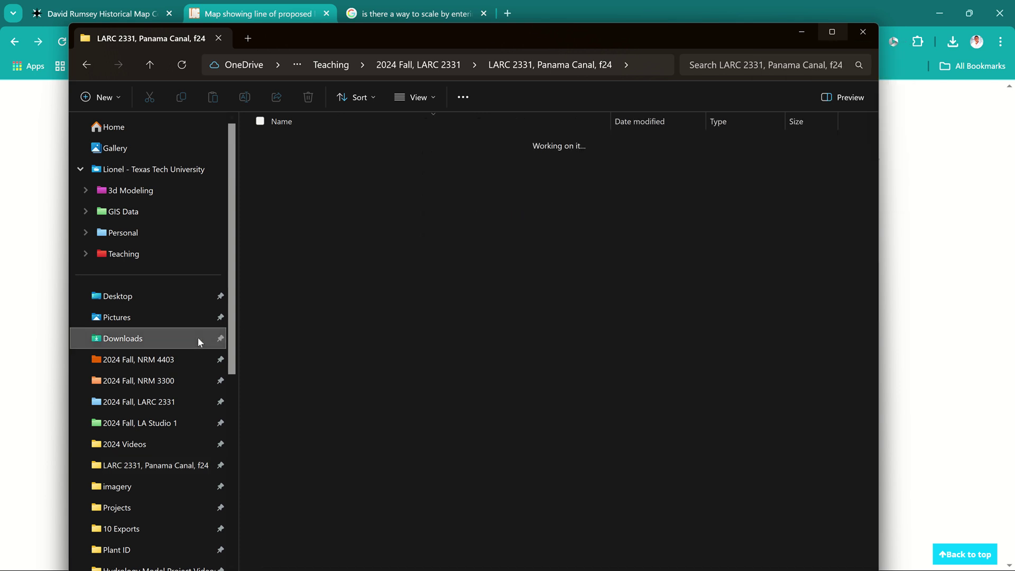
Step: Rename service-gmd-gmd4-g4872-g4872p-ct012004.jp2 as "Map showing line of proposed lock canal with summit elevation at 85 feet.jp2"
click(352, 161)
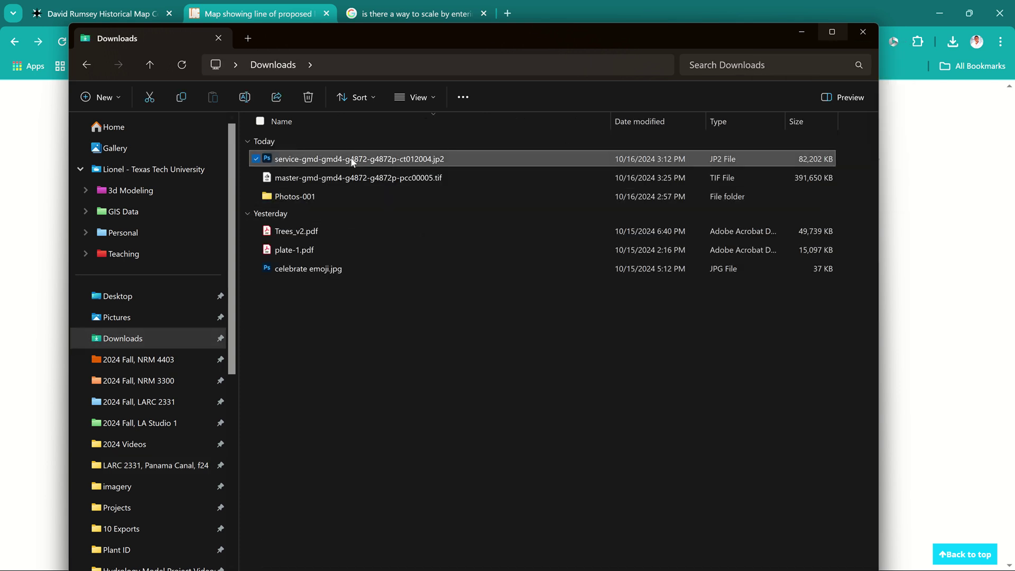
click(353, 160)
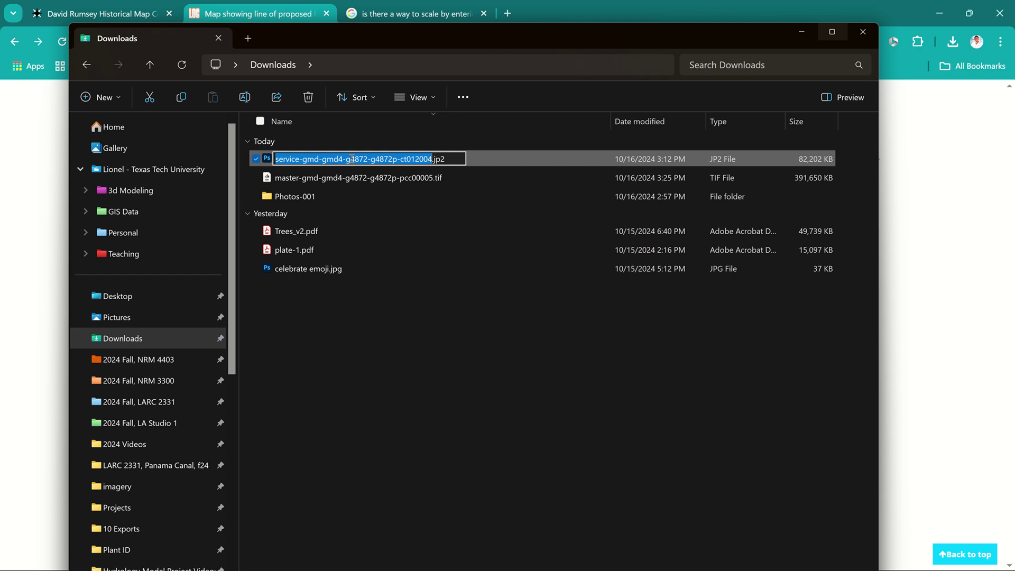
key(ctrl+v)
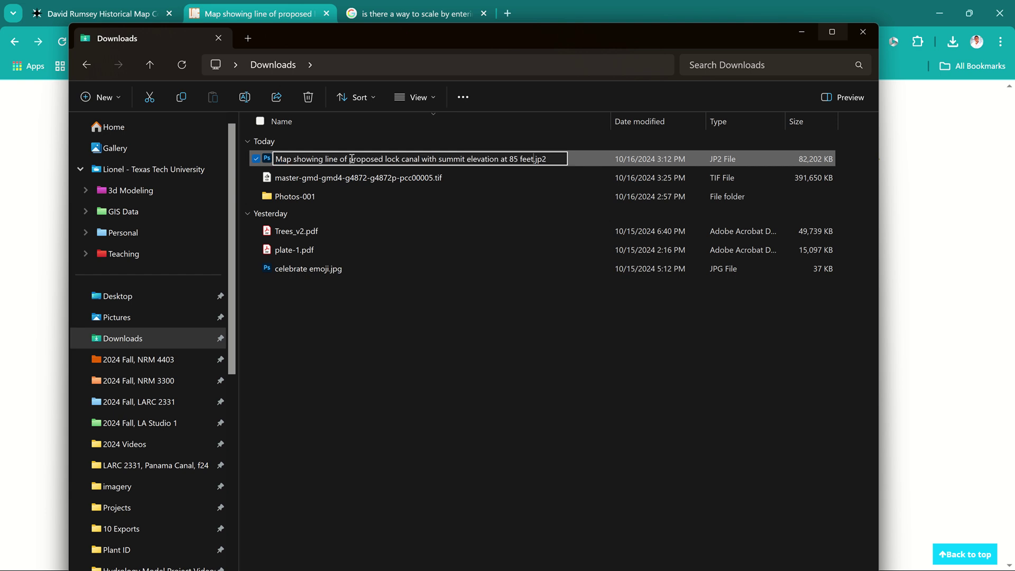
key(Return)
Step: Rename master-gmd-gmd4-g4872-g4872p-pcc00005.tif as "Map showing line of proposed lock canal with summit elevation at 85 feet.tif"
click(354, 220)
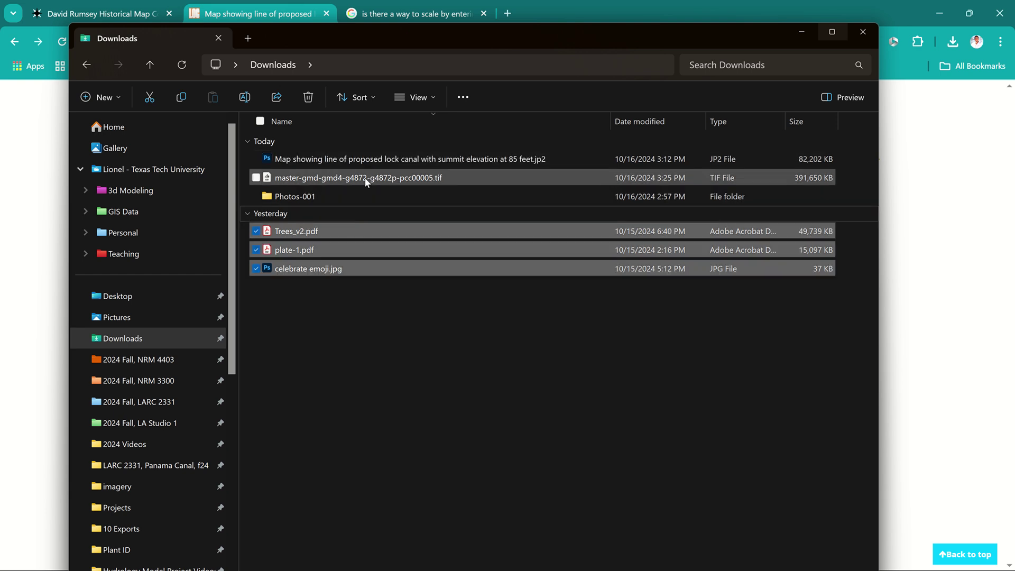
click(366, 179)
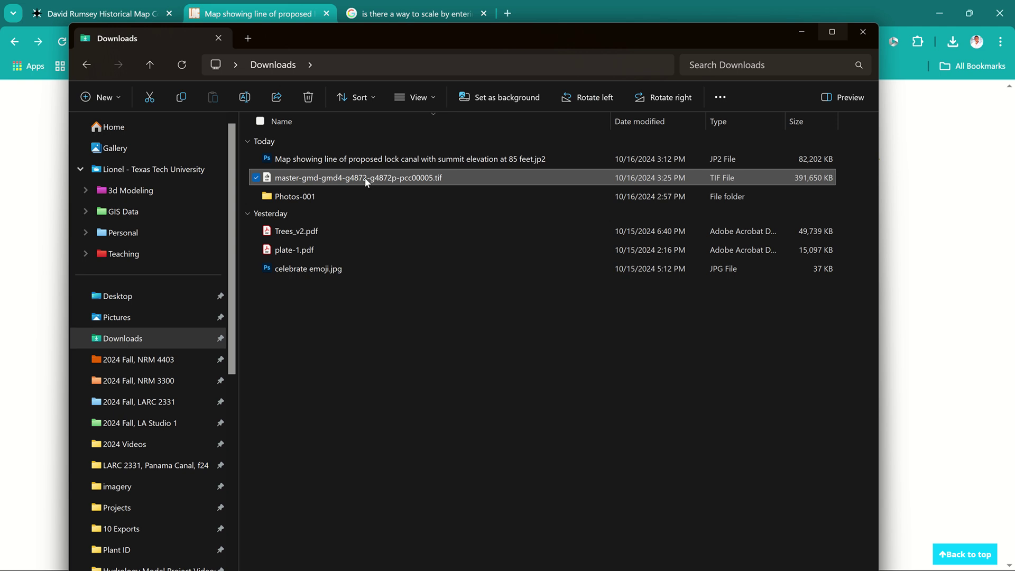
click(366, 178)
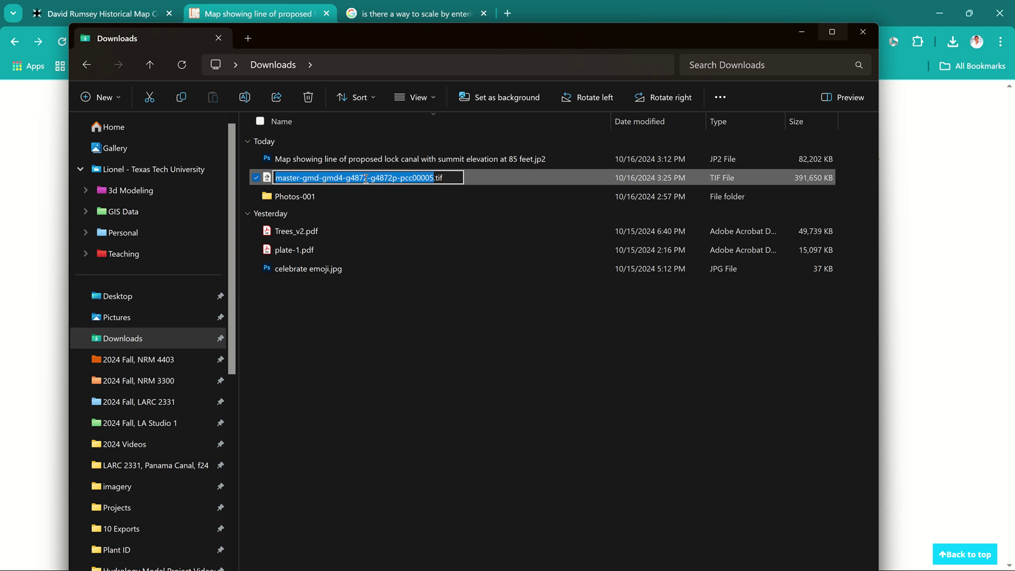
key(ctrl+v)
key(Return)
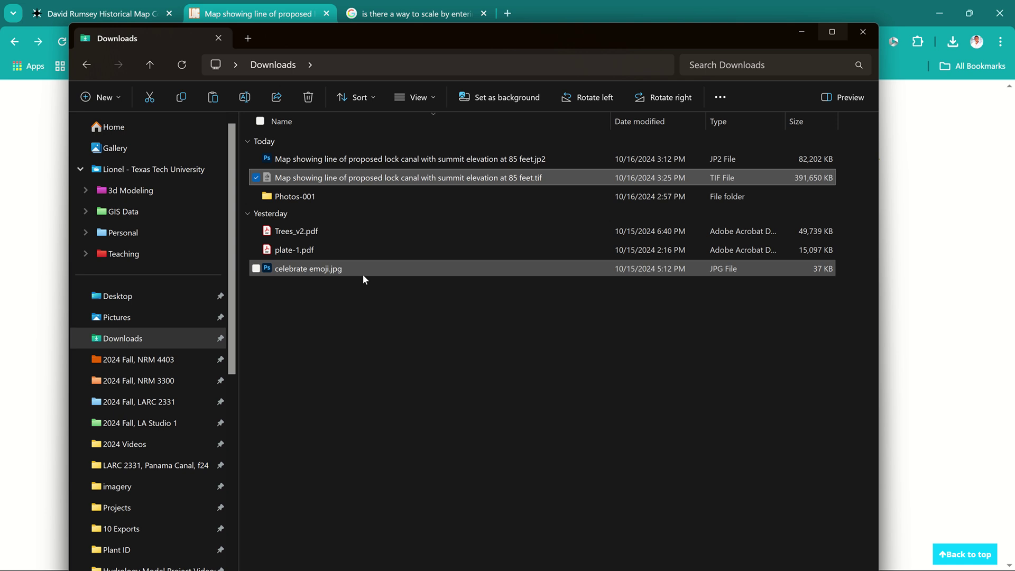
Step: Transfer the renamed TIF into the 09 Notes and Images folder of LARC 2331, Panama Canal, f24 and close the folder window
click(162, 466)
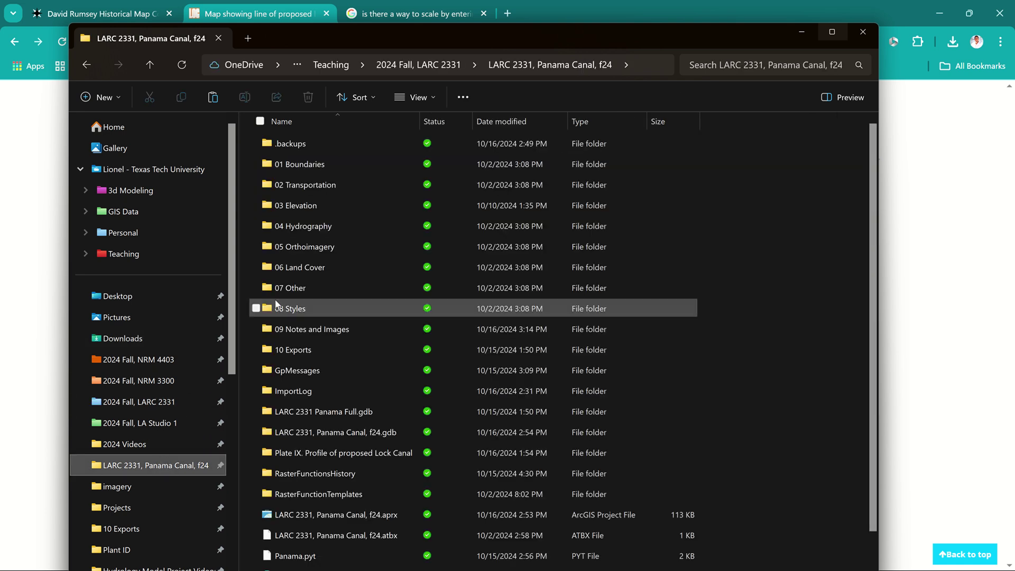
double_click(299, 329)
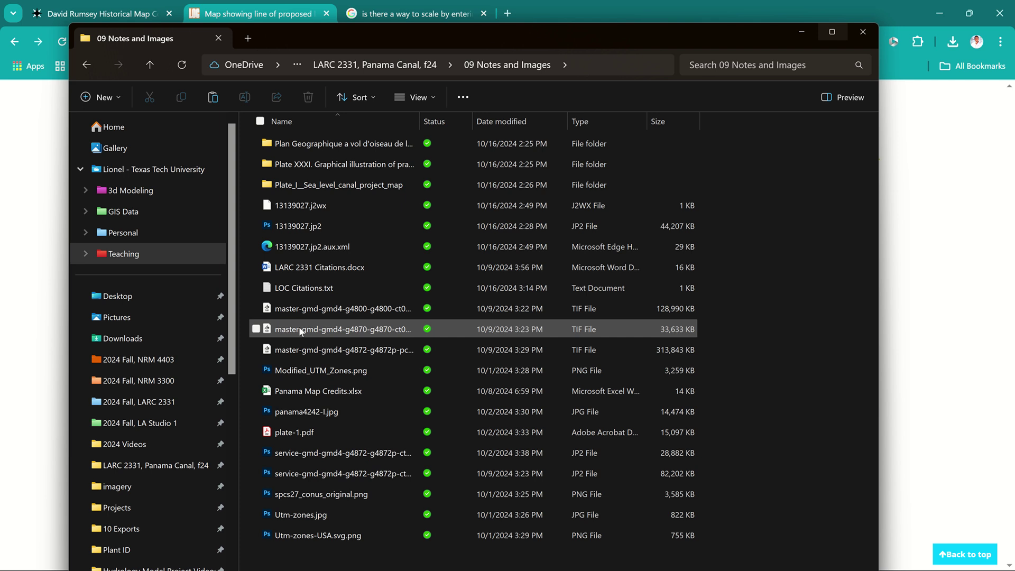
key(ctrl+v)
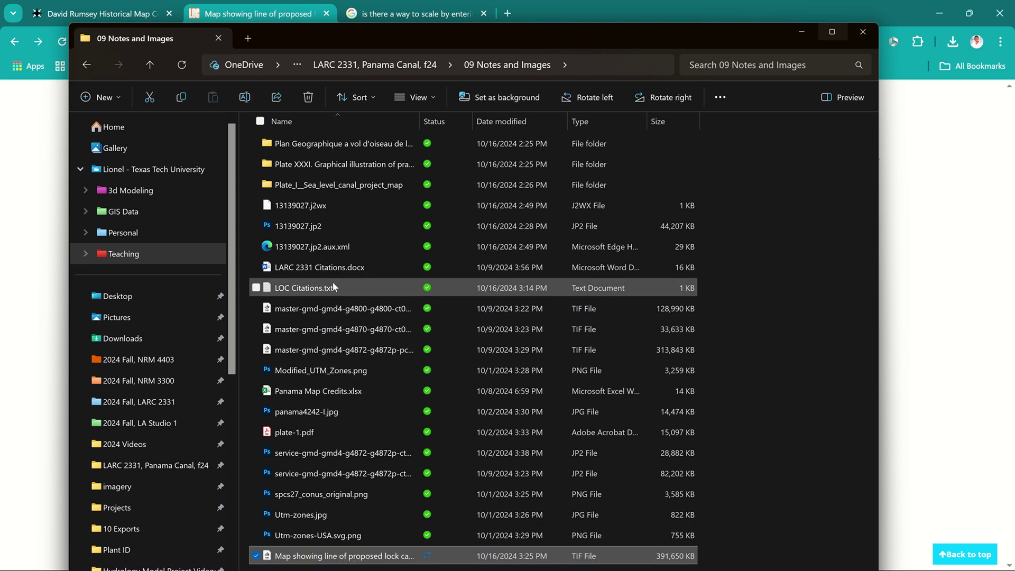
click(863, 32)
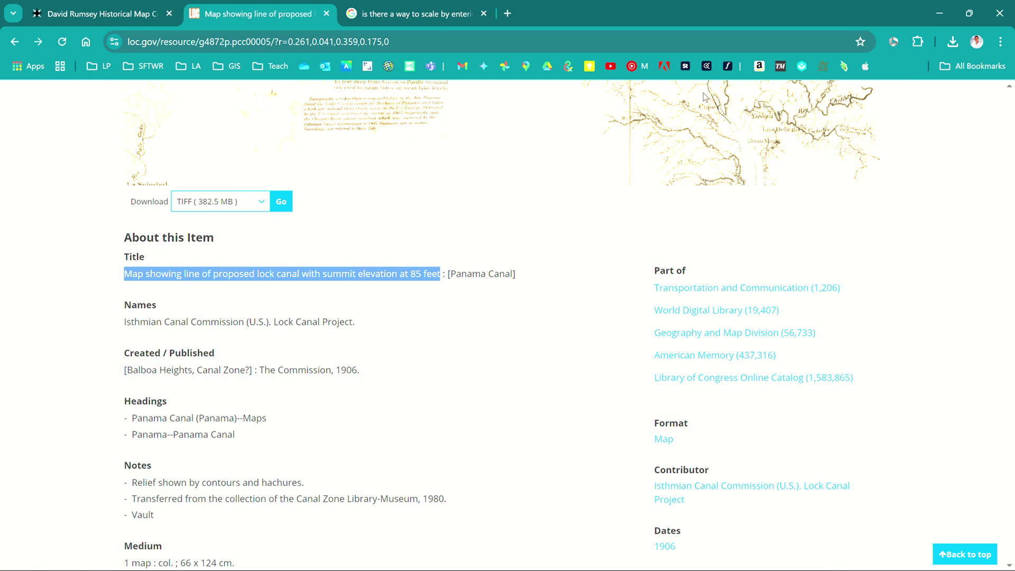
Step: Open the LARC 2331, Panama Canal, f24 folder in File Explorer and launch LARC 2331, Panama Canal, f24.aprx in ArcGIS Pro
key(super+e)
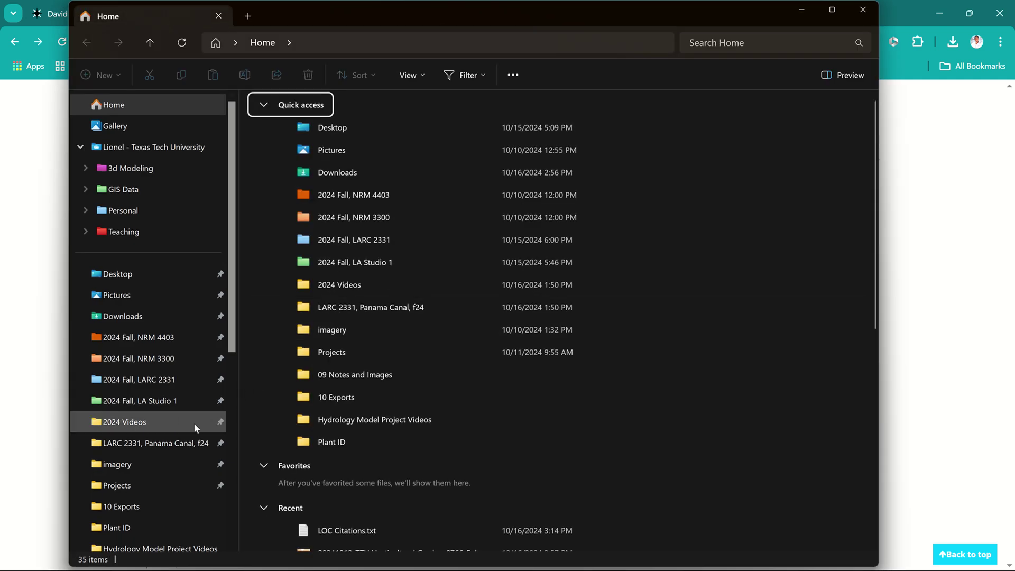
click(177, 444)
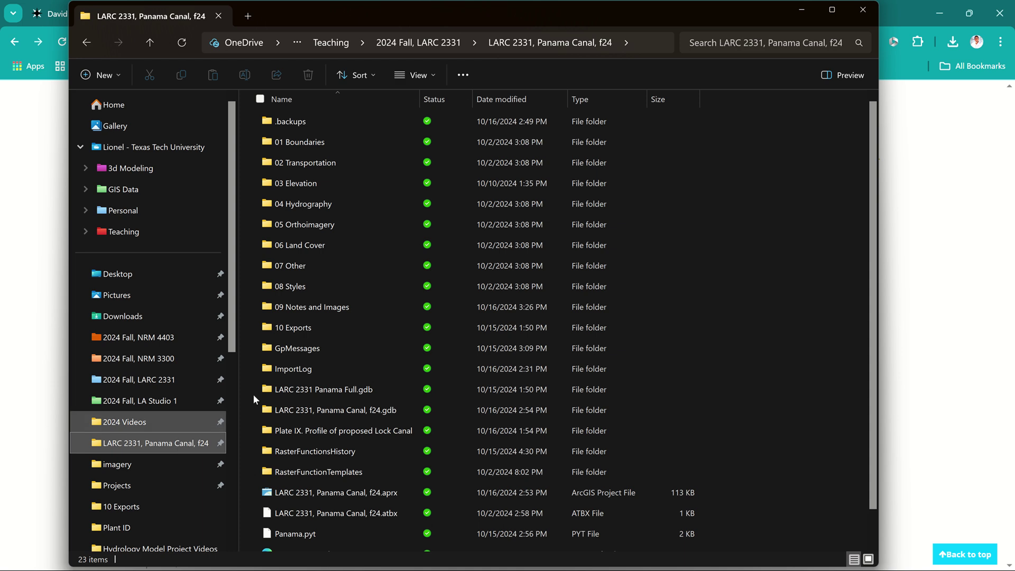
scroll(270, 349, down, 1)
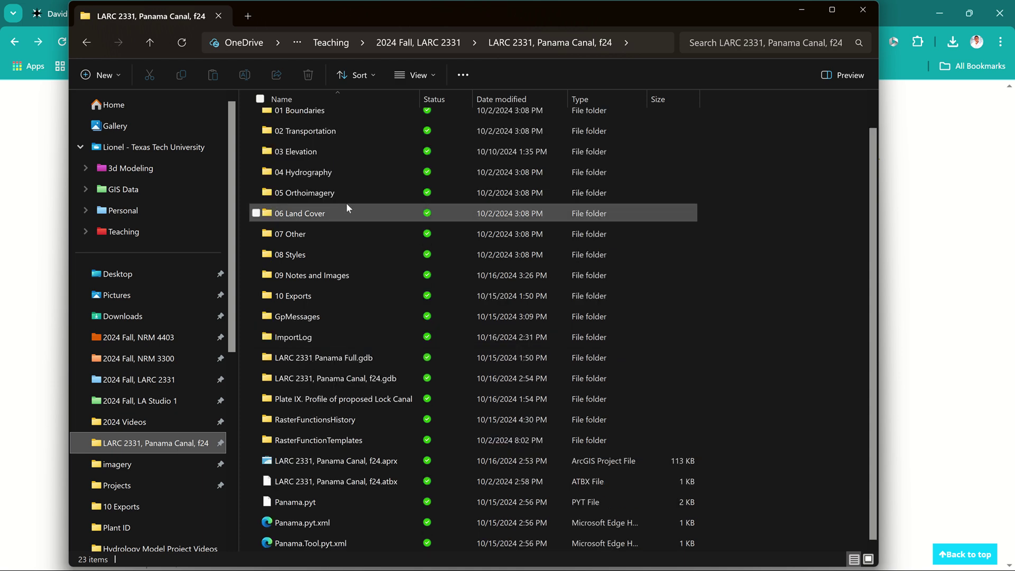
scroll(365, 228, up, 1)
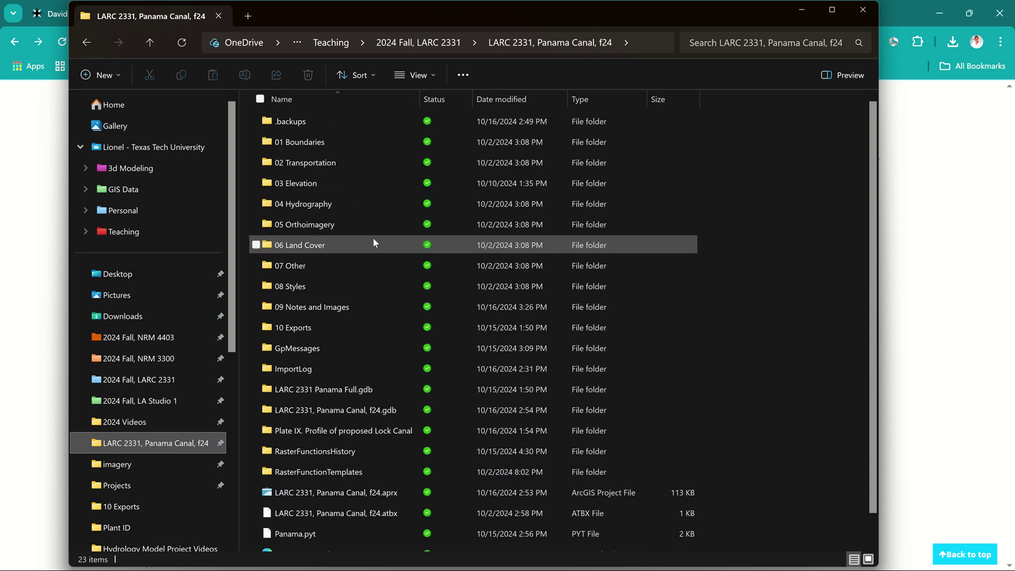
scroll(422, 331, down, 1)
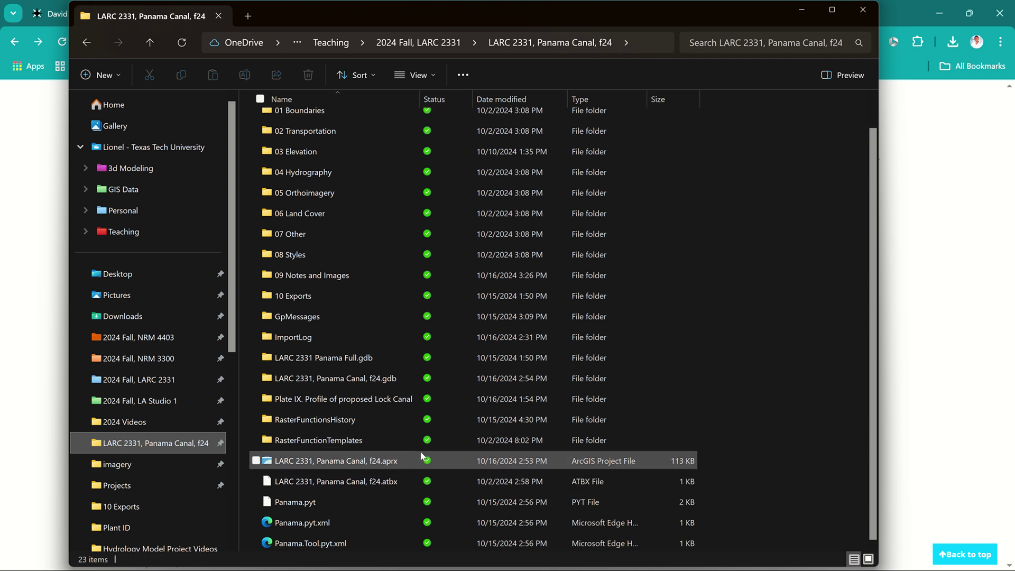
click(381, 464)
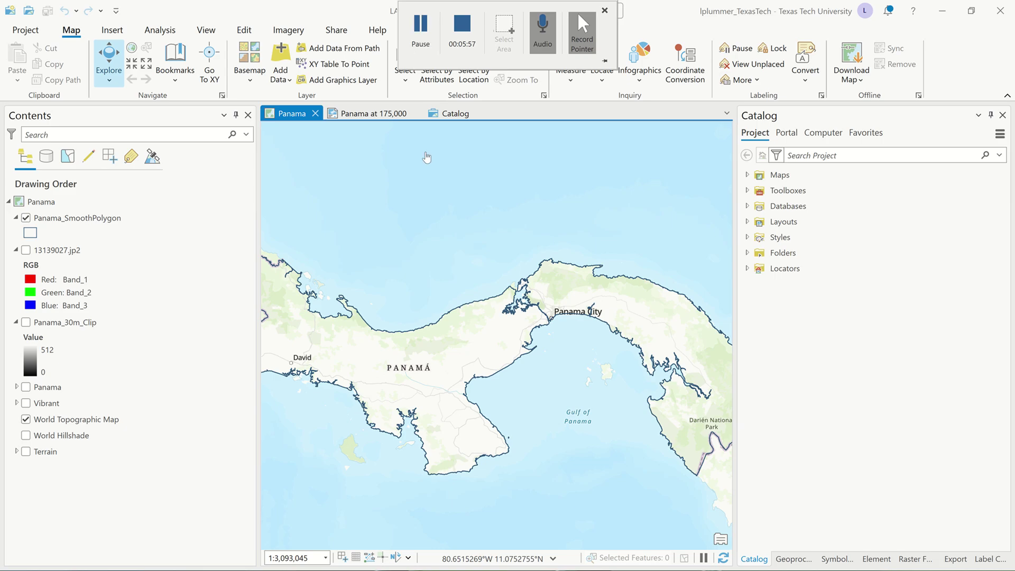
scroll(494, 316, down, 1)
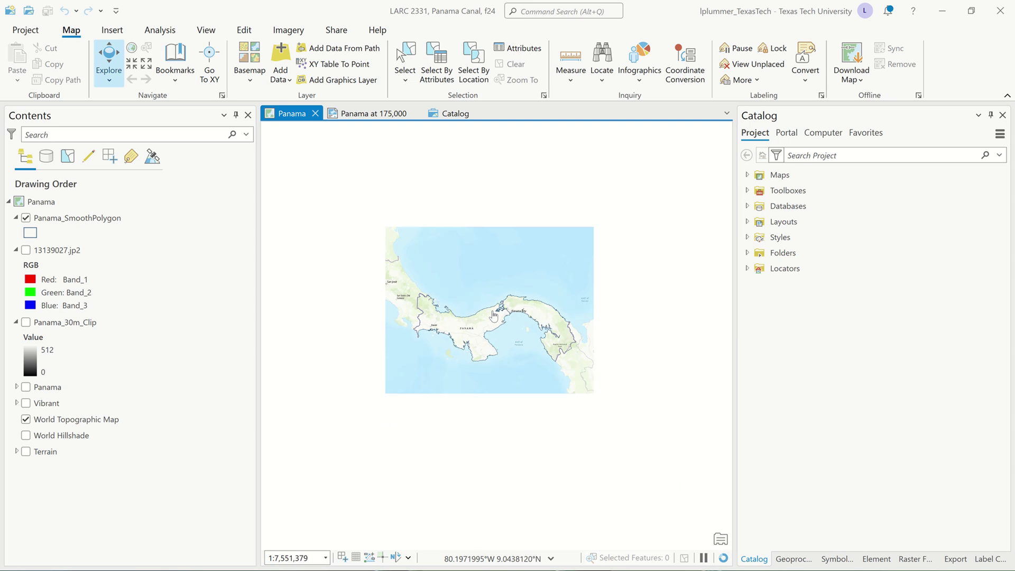
scroll(494, 316, down, 2)
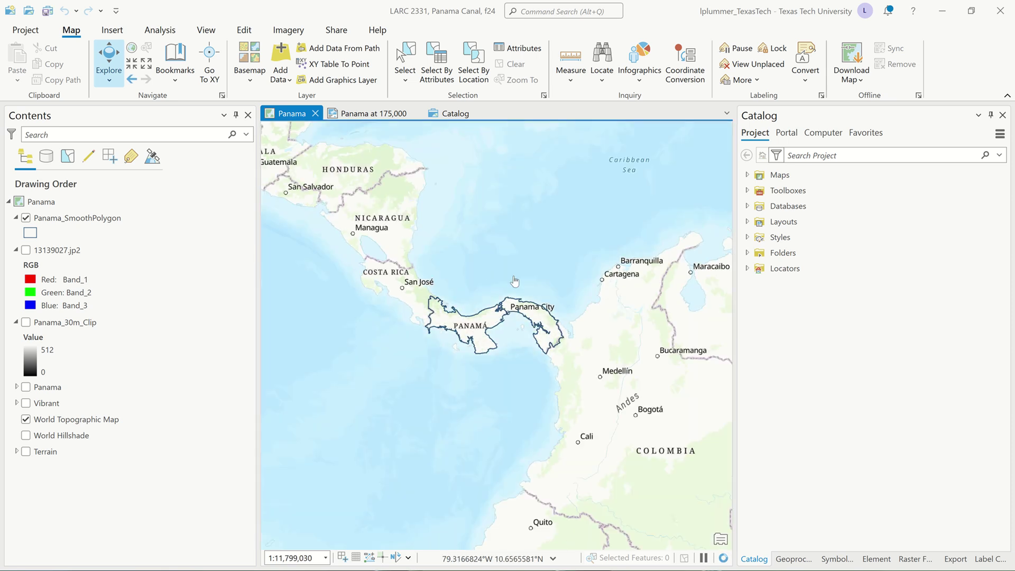
scroll(515, 280, up, 1)
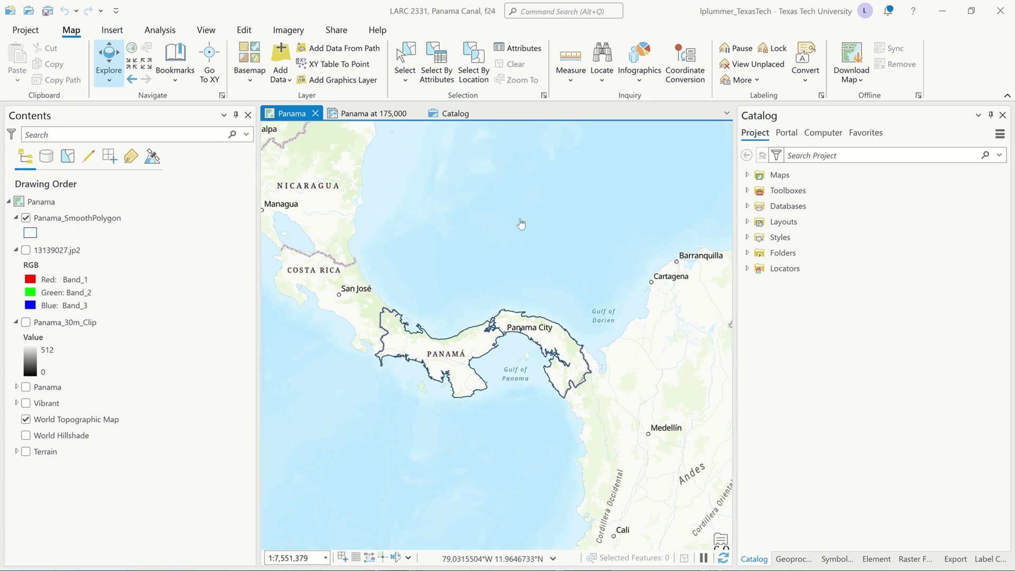
scroll(453, 248, down, 2)
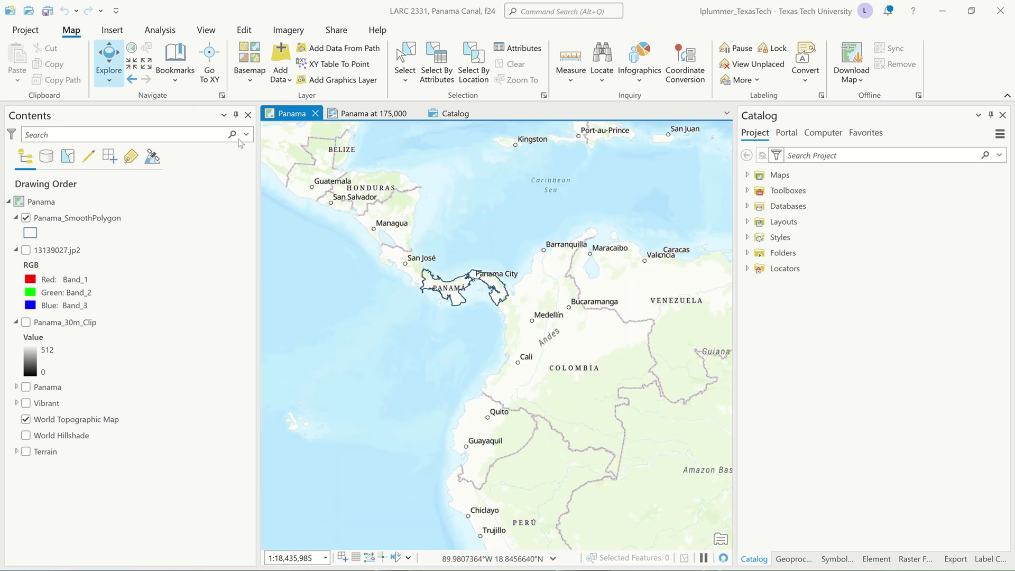
click(769, 194)
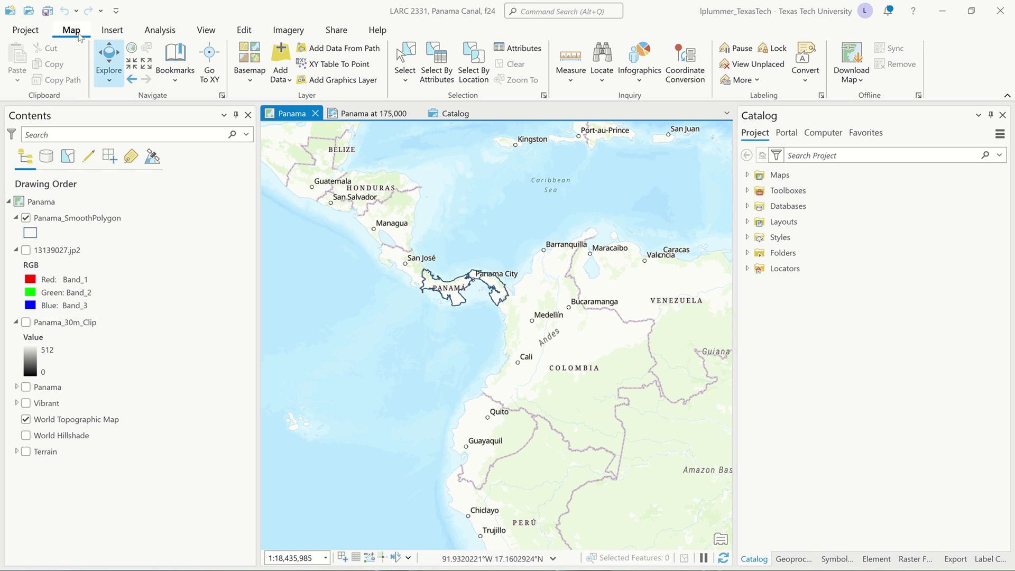
Step: Insert a new map and add the "Map showing line of proposed lock canal" TIF to it from the 09 Notes and Images folder
click(113, 30)
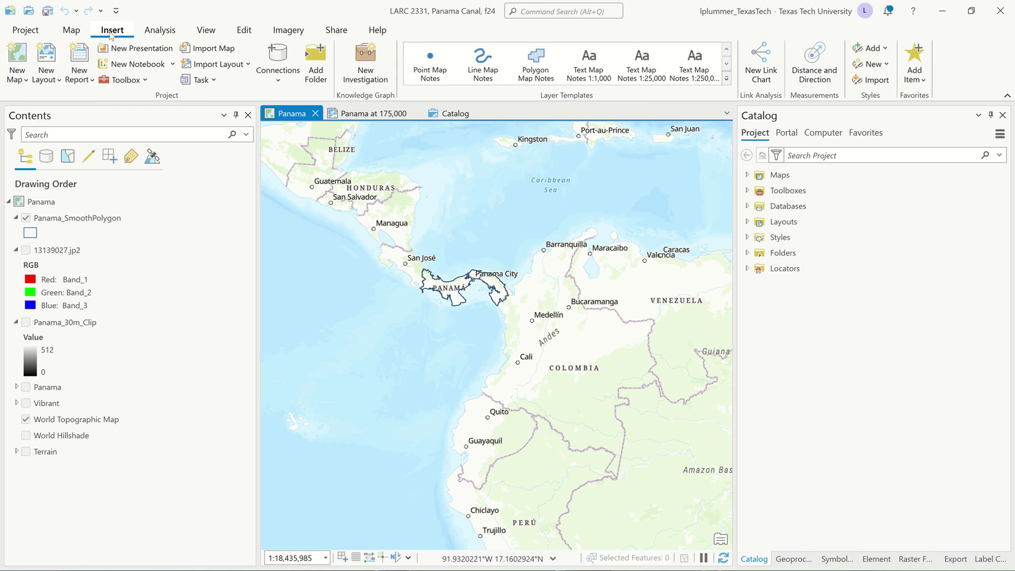
click(16, 58)
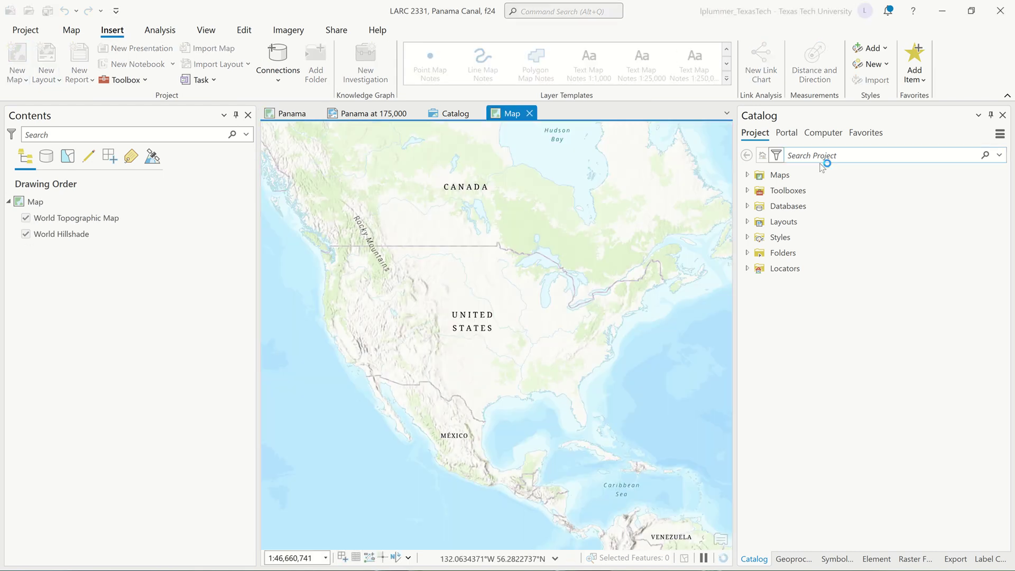
click(748, 253)
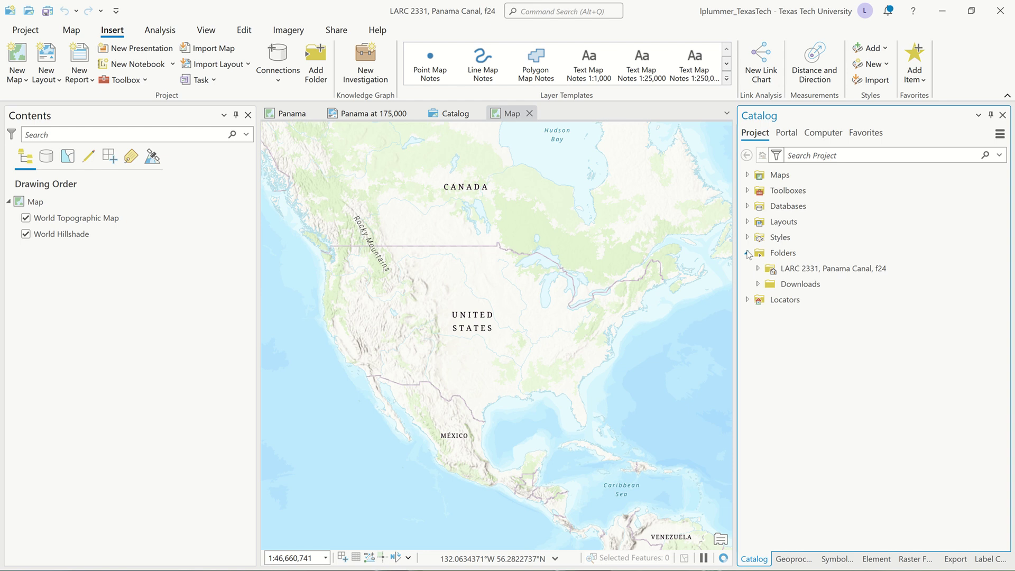
scroll(761, 270, down, 3)
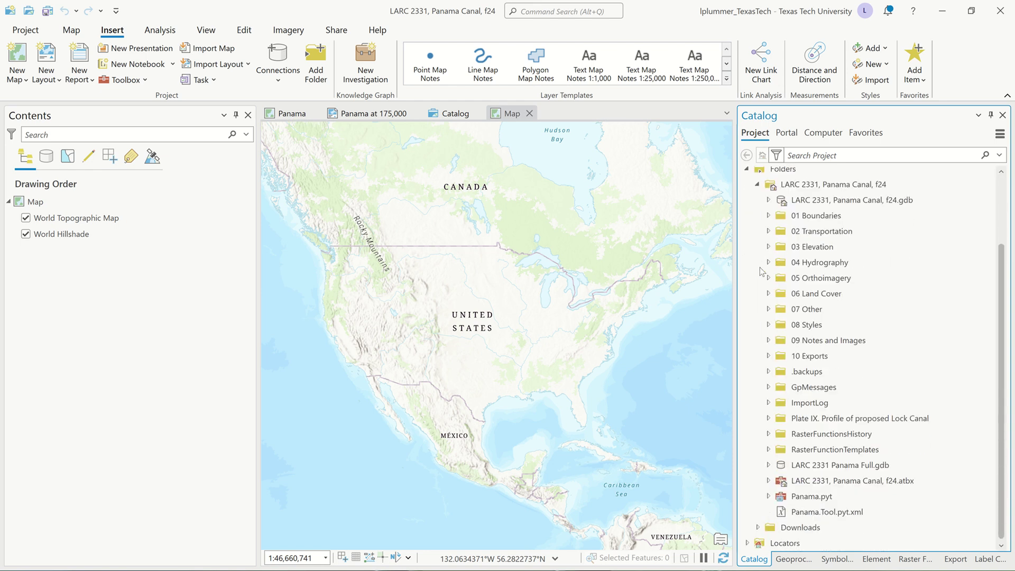
click(769, 341)
scroll(770, 341, down, 5)
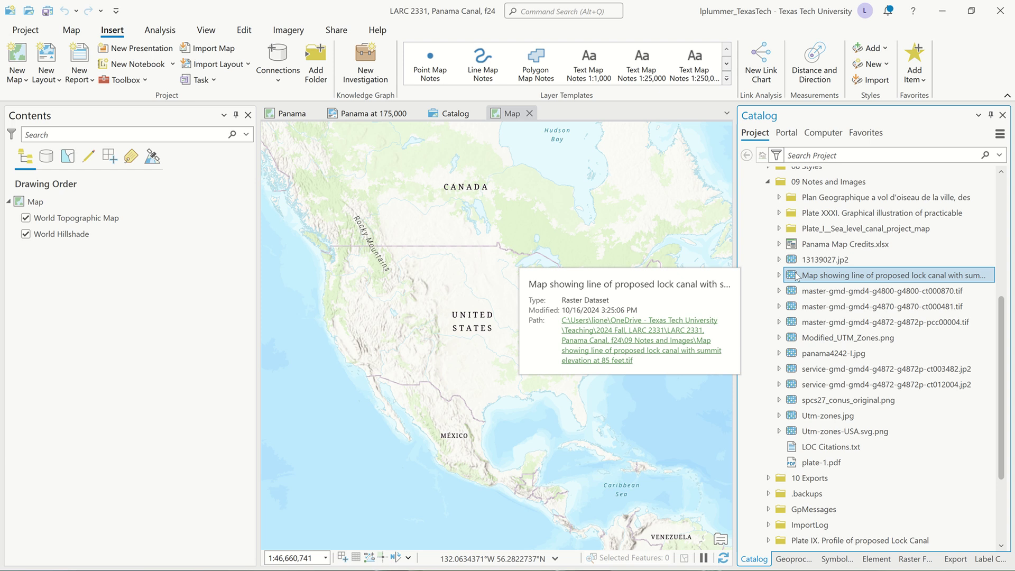
click(486, 247)
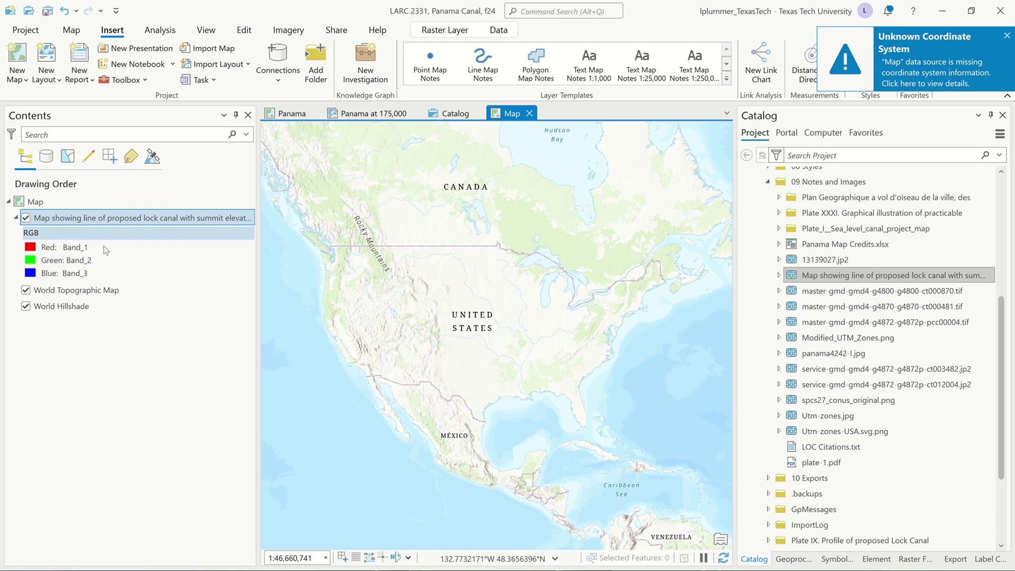
Step: Zoom to the lock canal raster layer and examine where the unreferenced image sits in relation to the world basemap
right_click(128, 221)
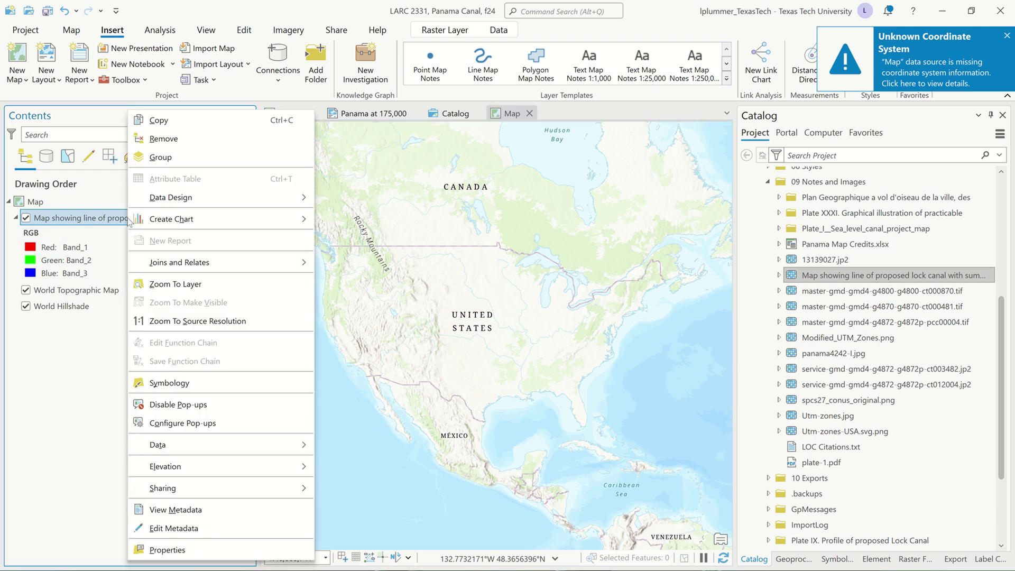
click(190, 284)
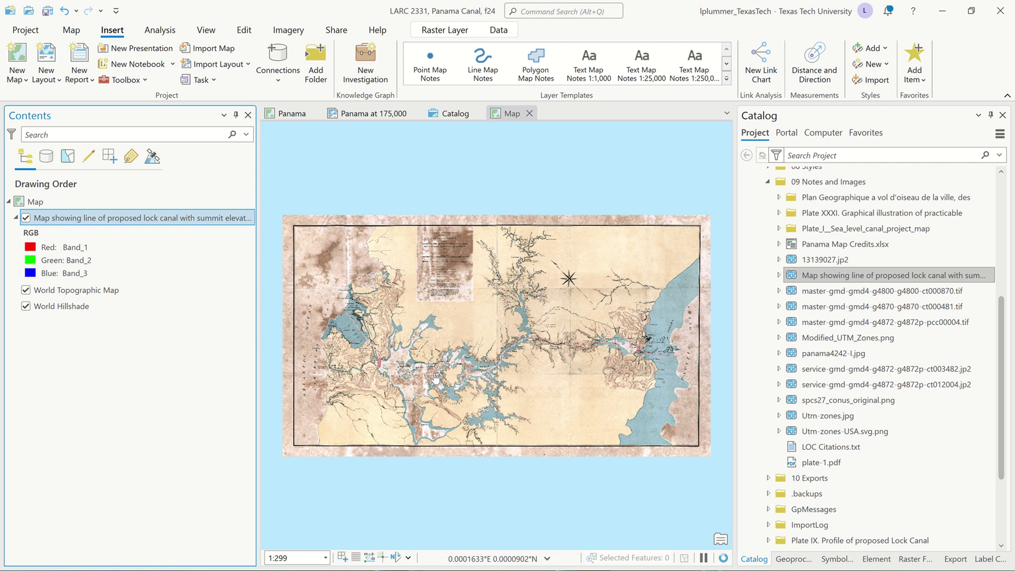
scroll(436, 378, down, 5)
scroll(436, 377, down, 5)
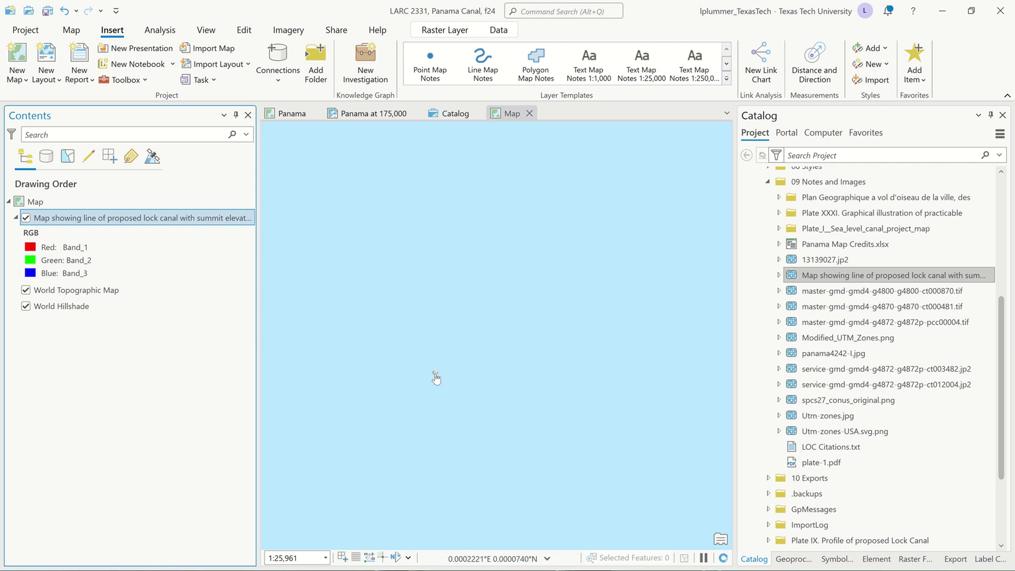
scroll(436, 379, down, 4)
scroll(436, 390, up, 10)
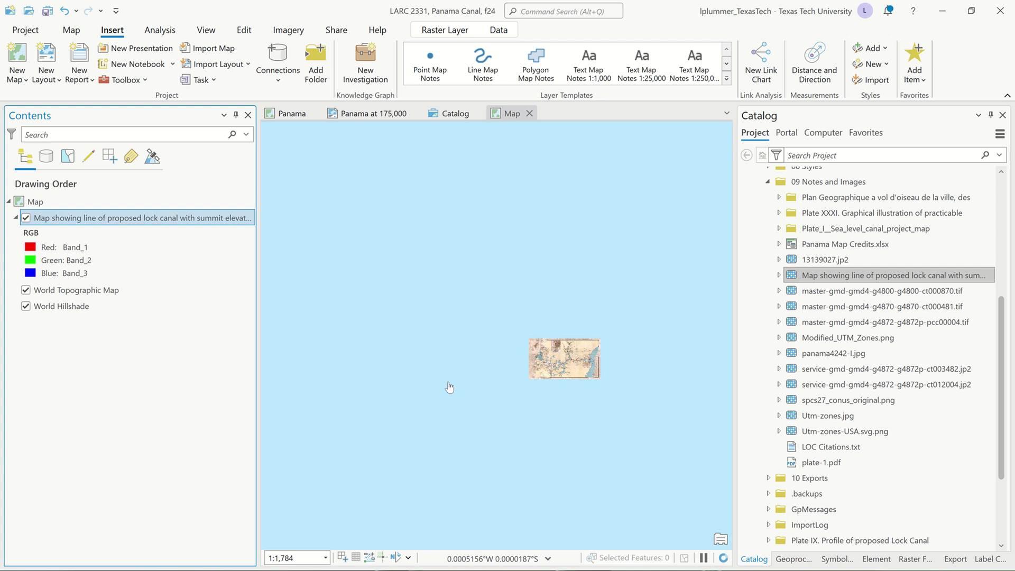
scroll(451, 389, down, 9)
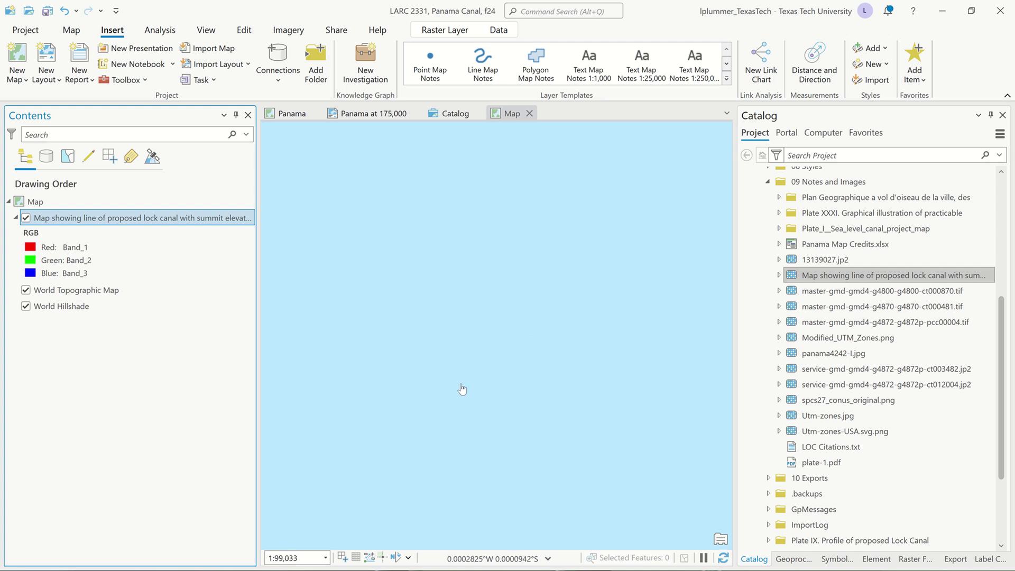
scroll(489, 393, down, 3)
scroll(491, 392, down, 7)
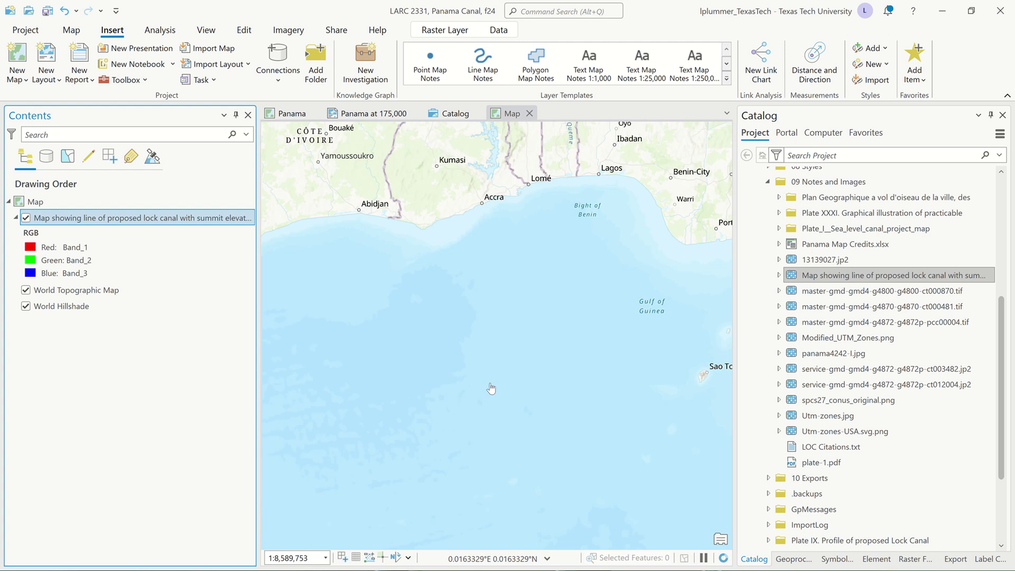
scroll(491, 391, down, 4)
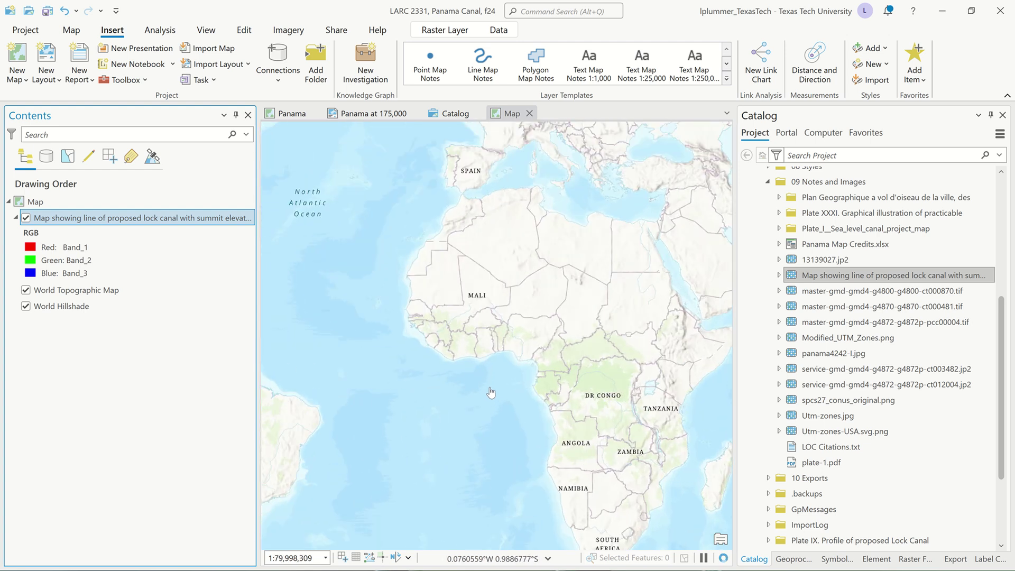
scroll(491, 392, down, 2)
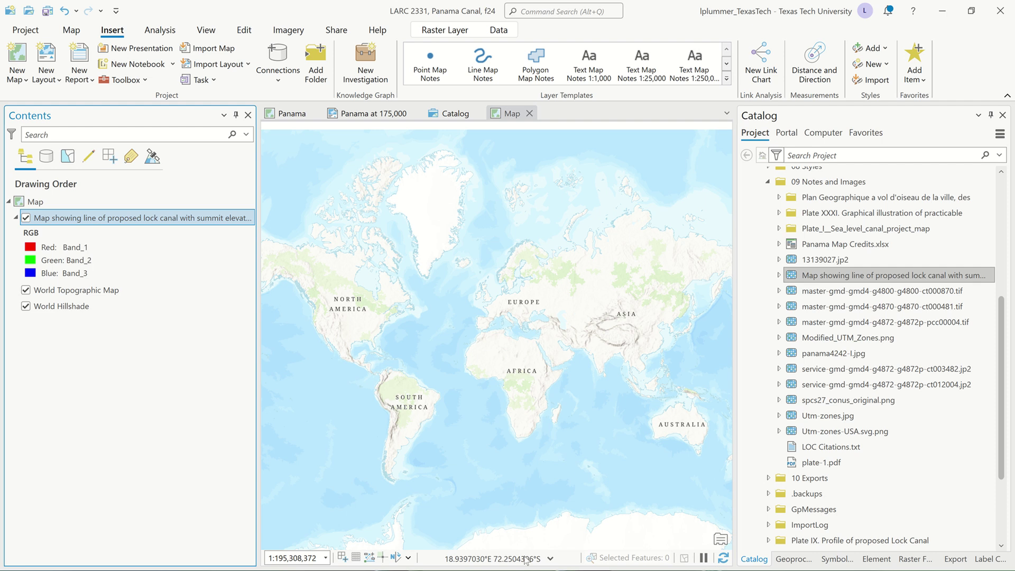
Step: Start georeferencing the lock canal raster and fit it to a display framed on the Panama Canal between Colón and Panama City
drag(386, 371, 445, 364)
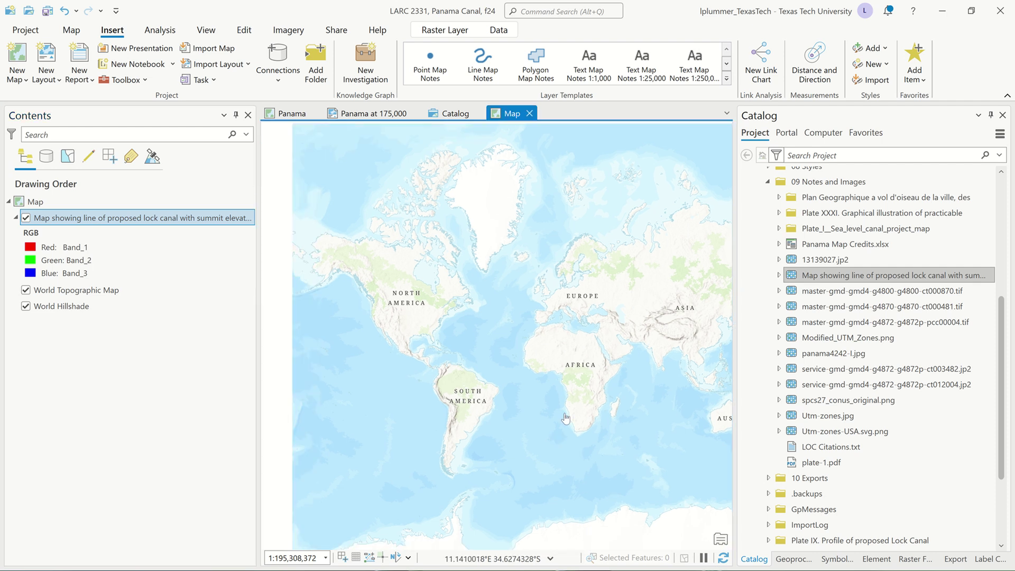
scroll(445, 365, up, 5)
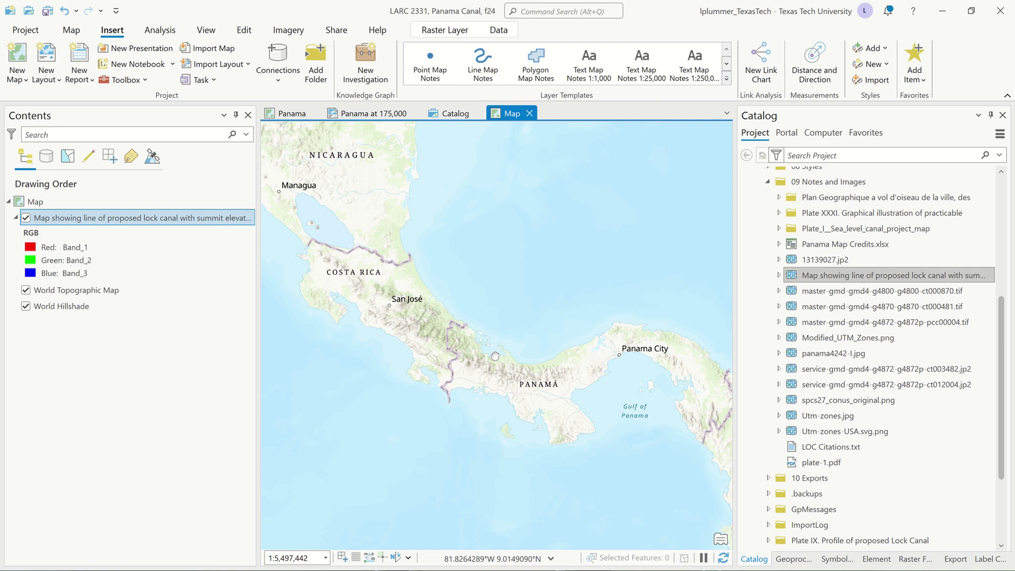
drag(502, 358, 424, 361)
scroll(554, 356, up, 3)
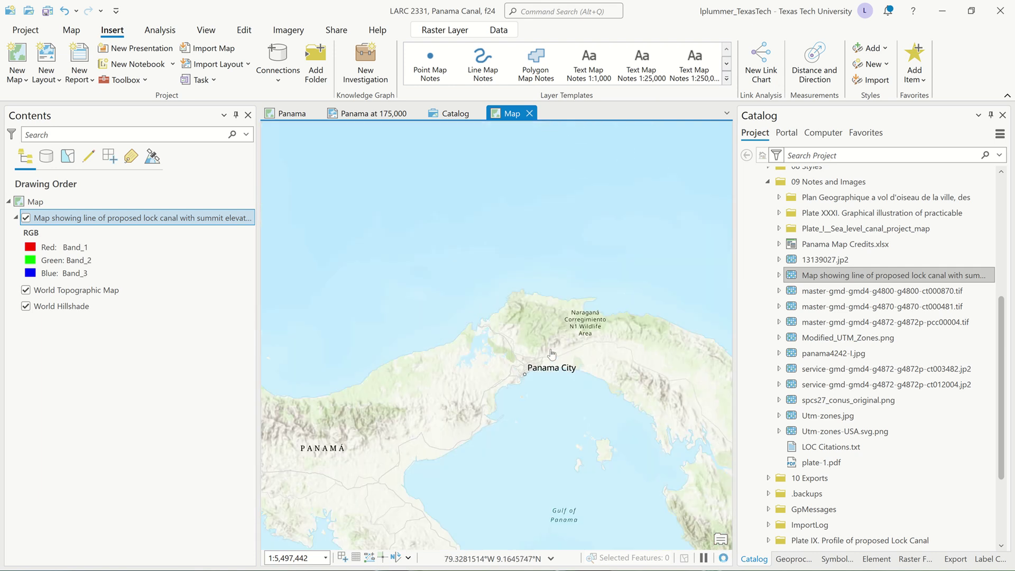
drag(492, 361, 545, 343)
scroll(454, 364, up, 1)
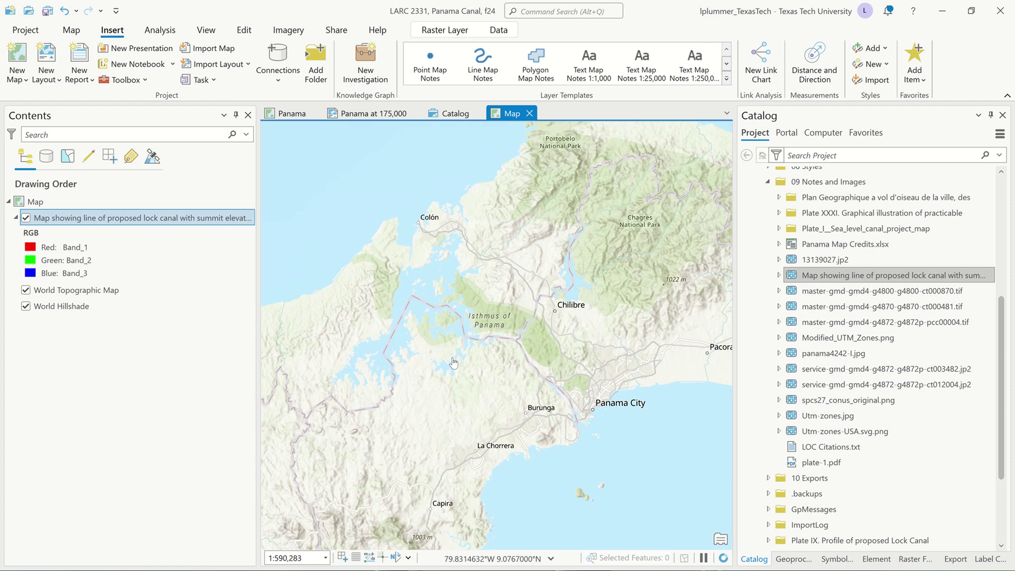
drag(453, 362, 466, 357)
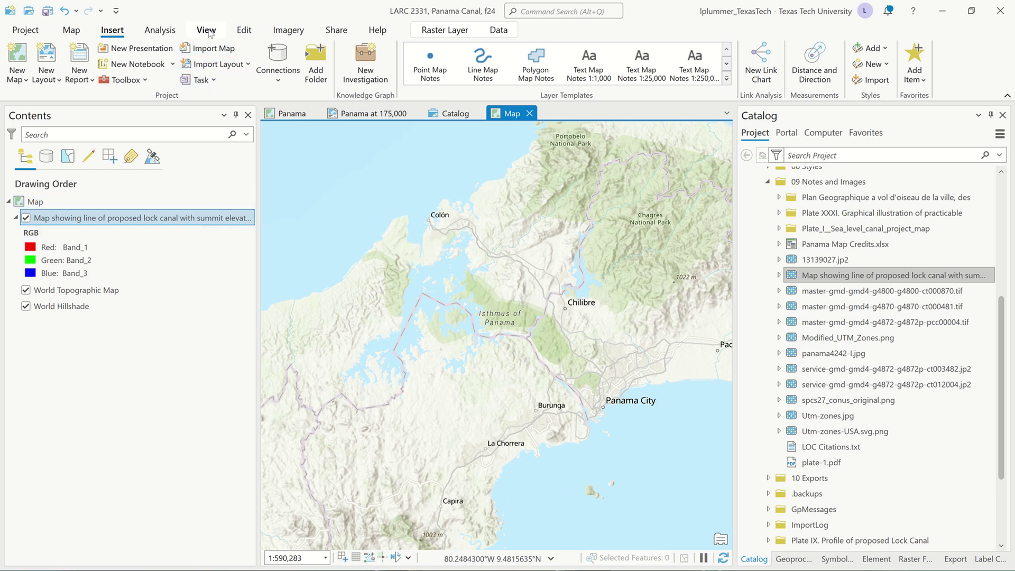
click(290, 31)
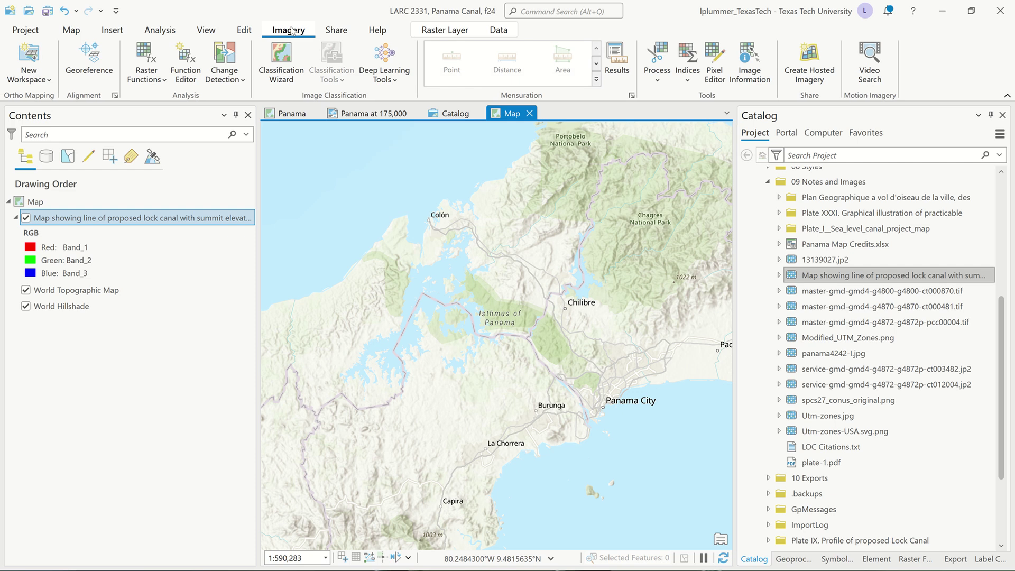
click(89, 60)
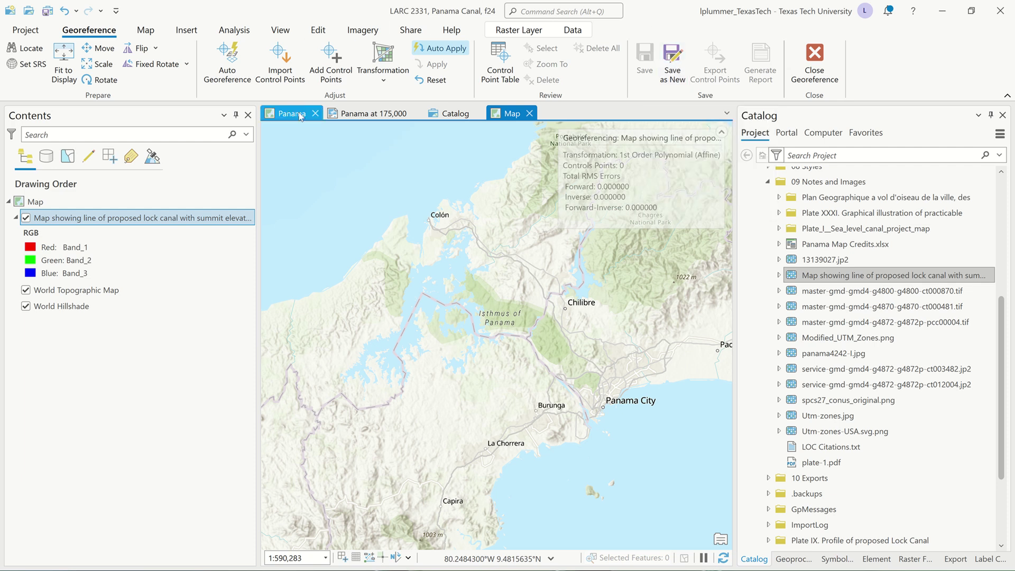
click(64, 55)
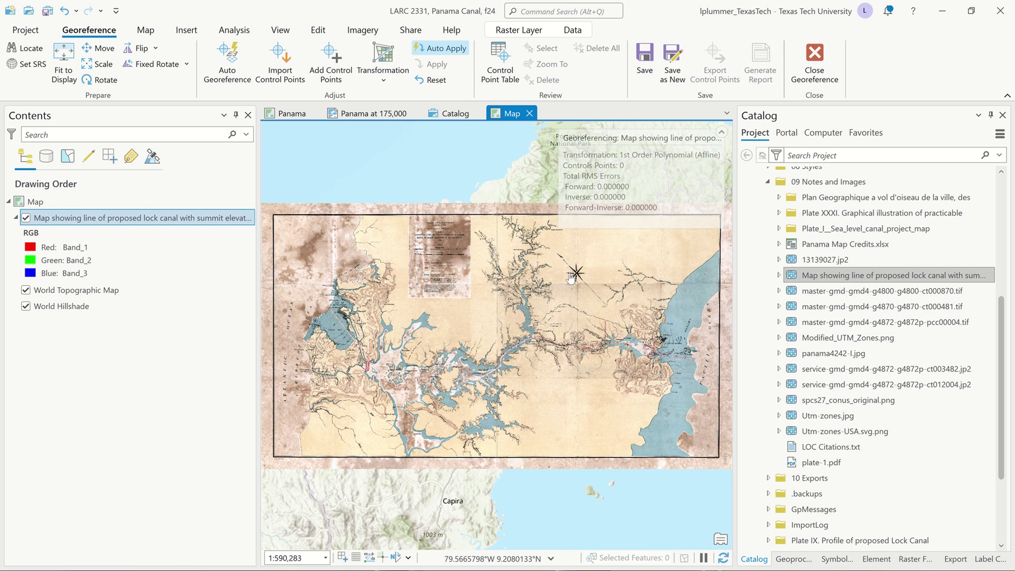
Step: Rotate the raster clockwise until it lies diagonally from Colón down past Panama City, and save the georeferencing
scroll(587, 287, down, 2)
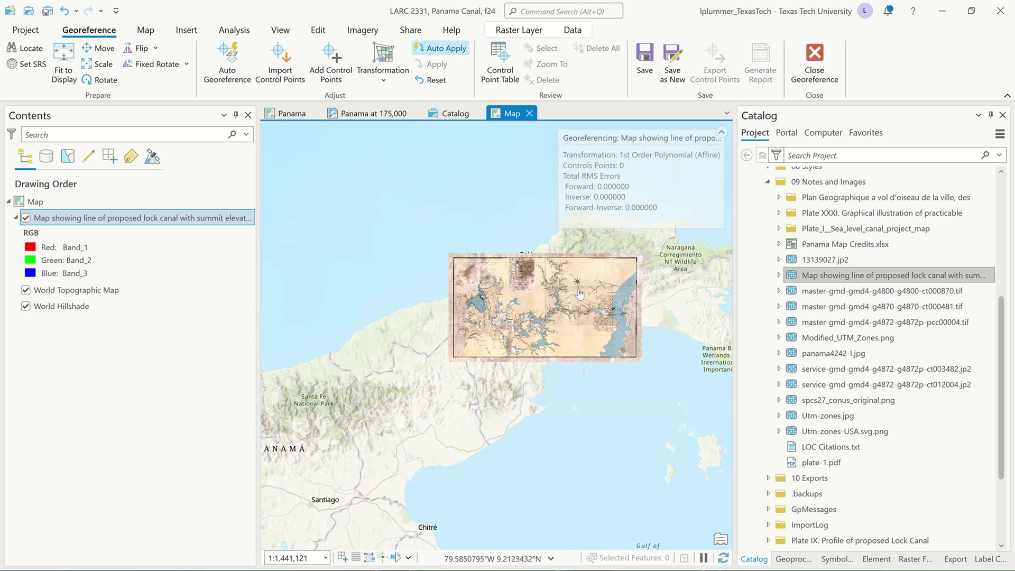
drag(580, 294, 535, 337)
scroll(535, 338, up, 1)
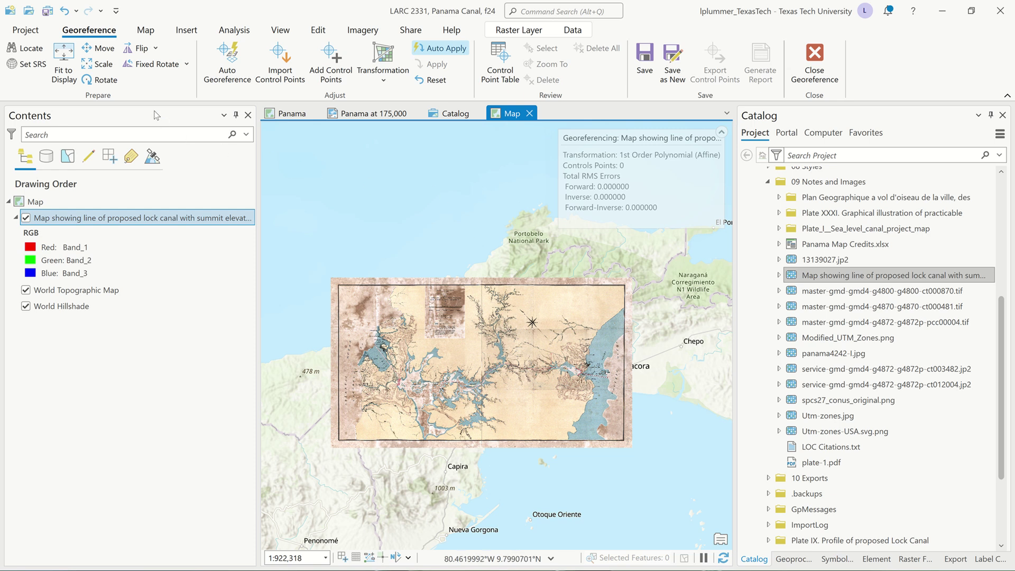
click(101, 80)
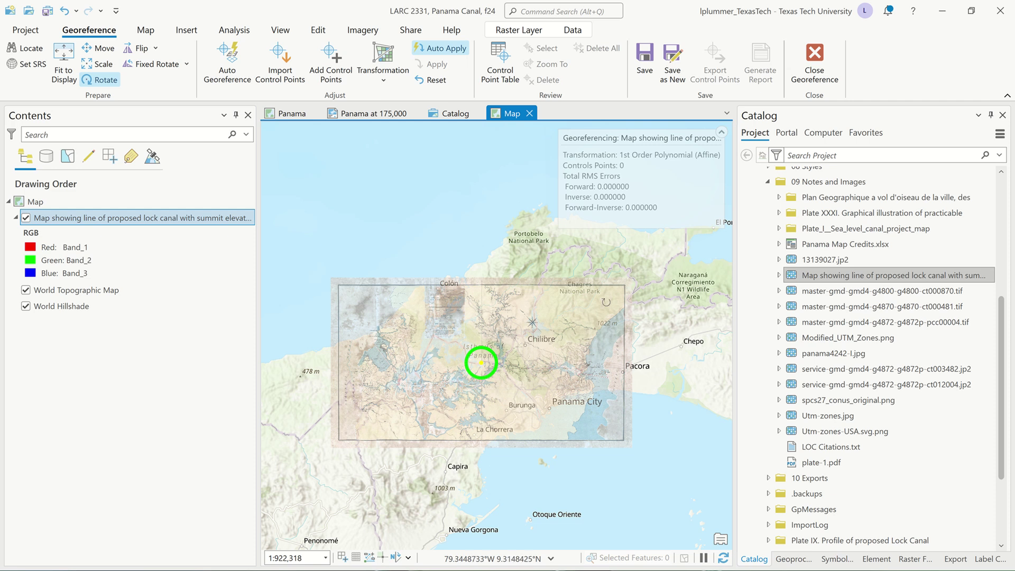
drag(607, 302, 627, 403)
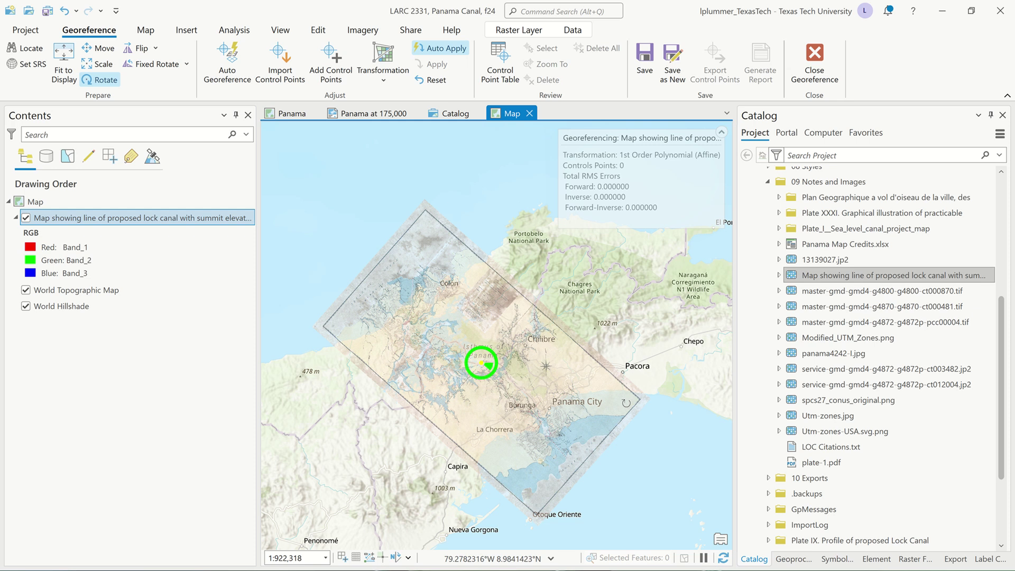
drag(605, 369, 523, 244)
drag(504, 228, 507, 235)
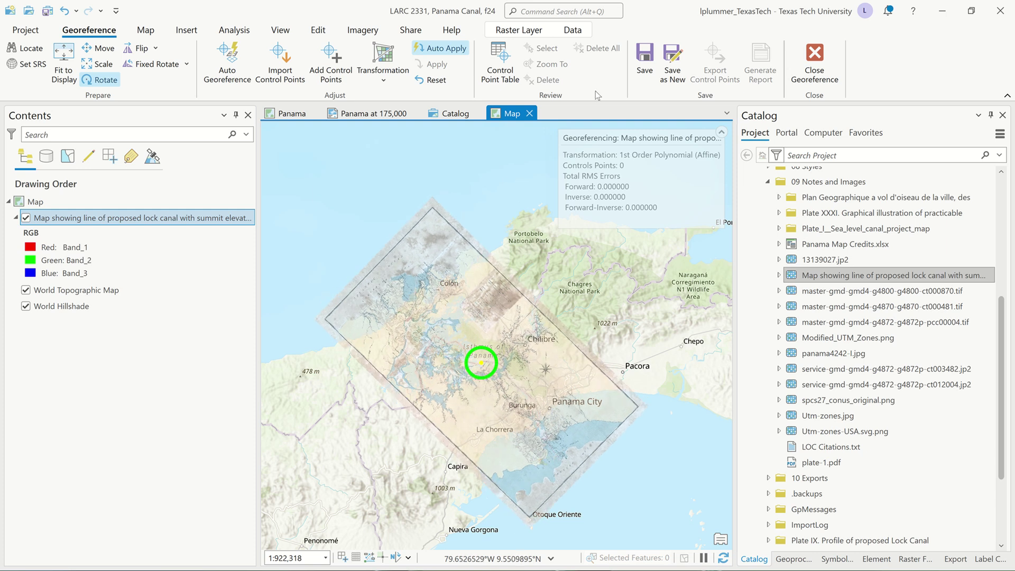
click(648, 61)
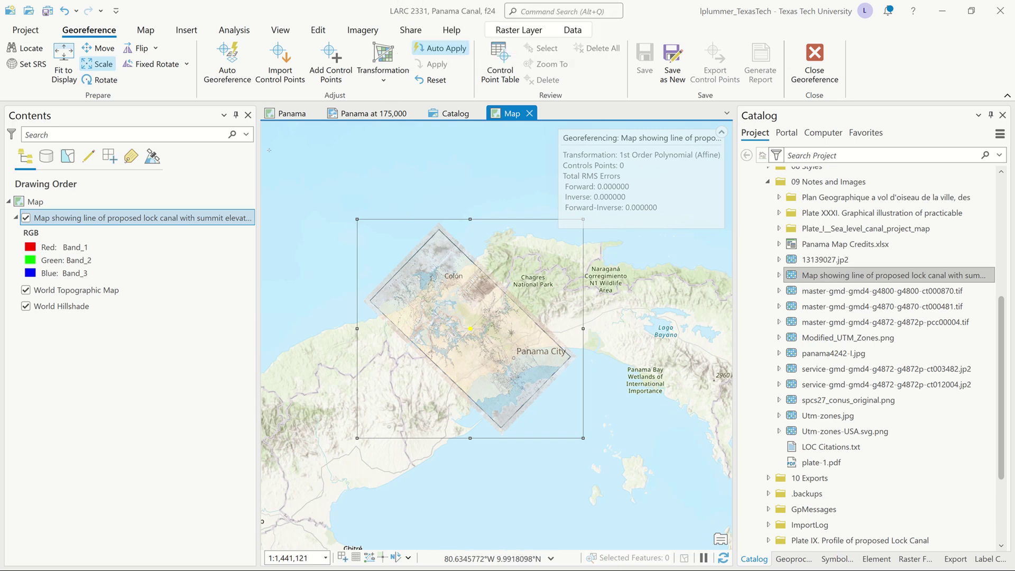
Step: Scale the rotated raster slightly to bring its canal area closer to the basemap around Colón
scroll(507, 299, up, 3)
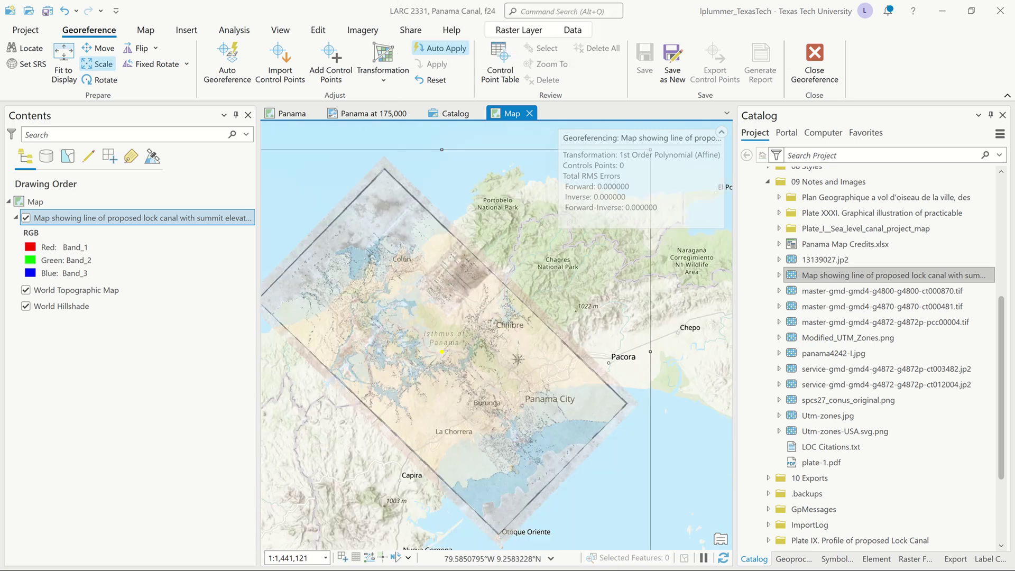
scroll(524, 369, down, 3)
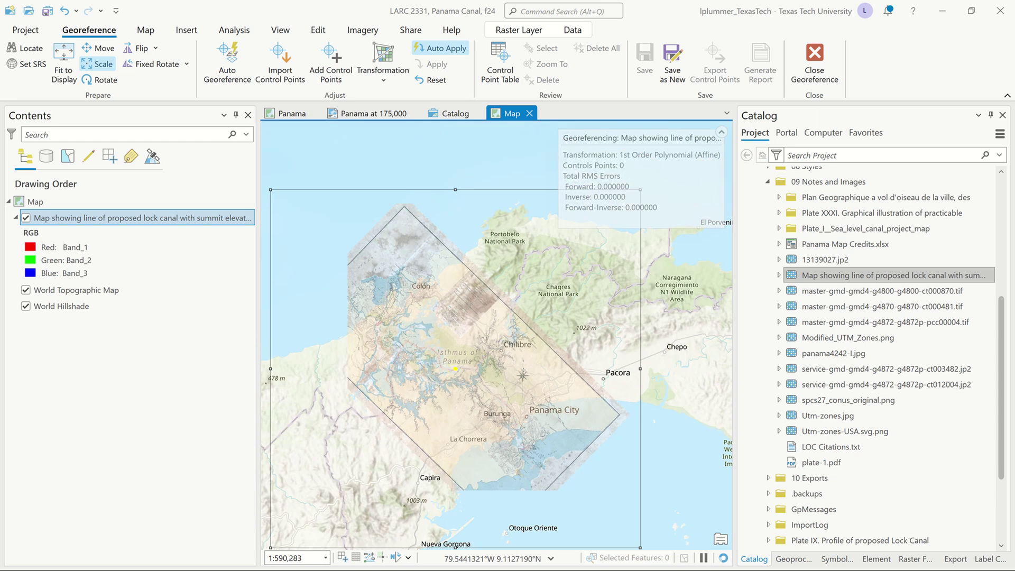
drag(431, 209, 431, 209)
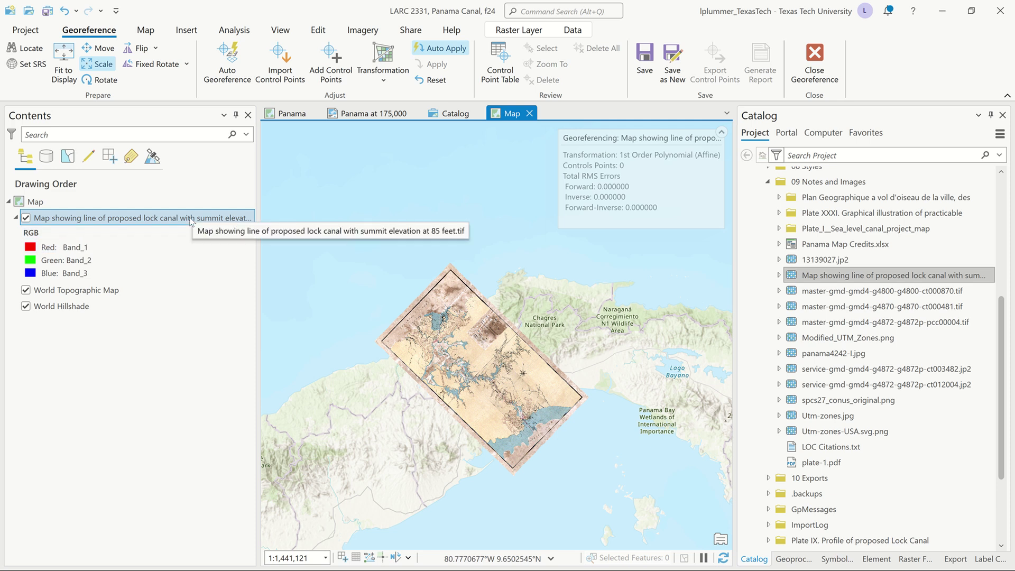
Step: Set the lock canal raster layer's transparency to 43.7%
click(513, 30)
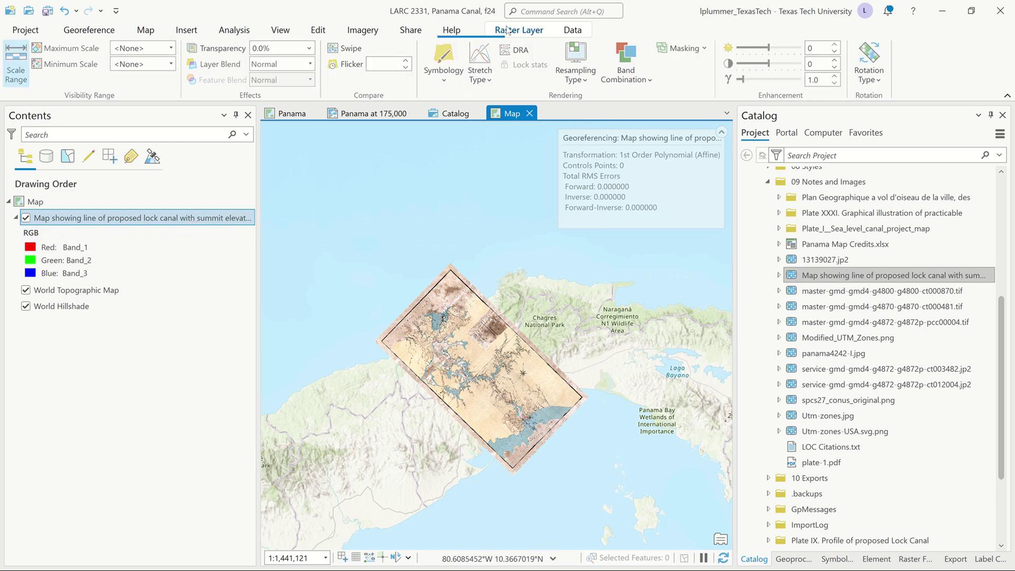
click(311, 49)
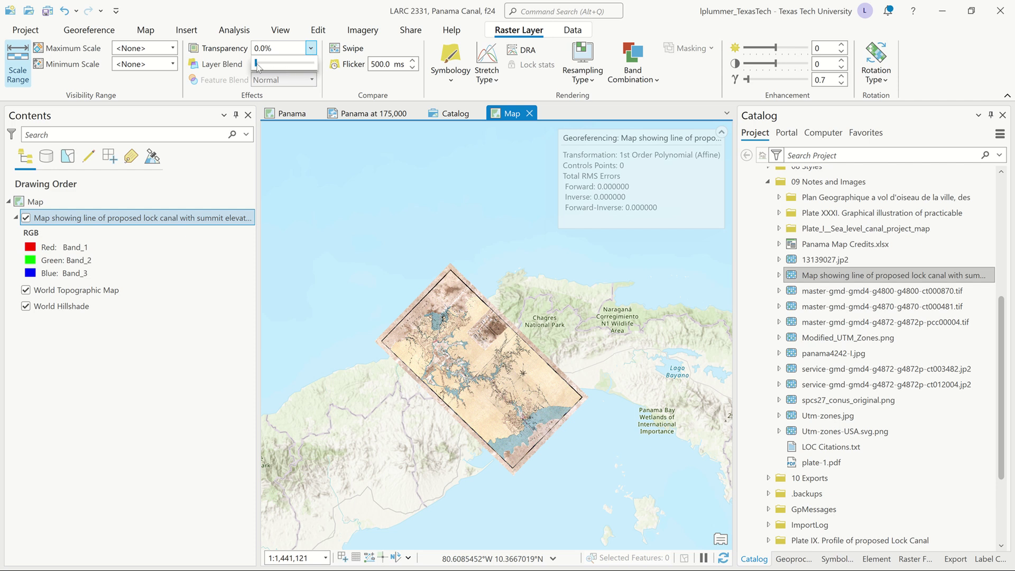
drag(257, 66, 283, 71)
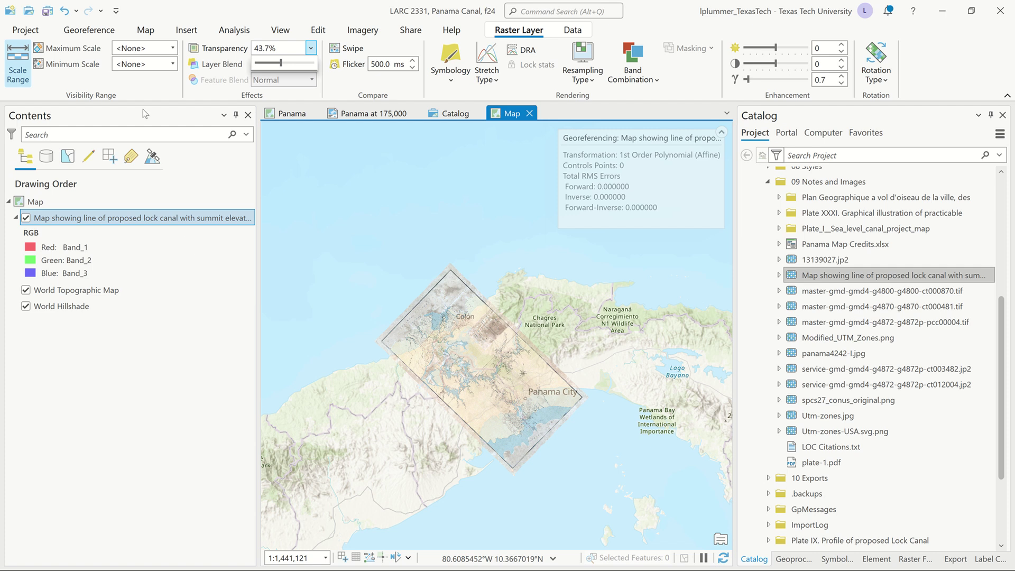
Step: Scale the lock canal raster down around its center so its canal area better matches the basemap between Colón and Panama City
click(91, 30)
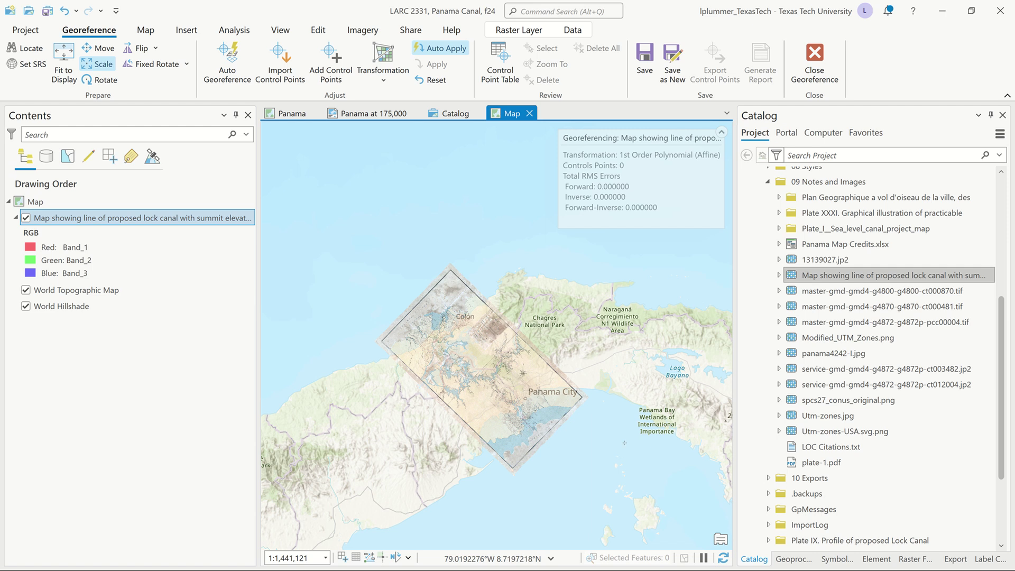
scroll(532, 448, up, 3)
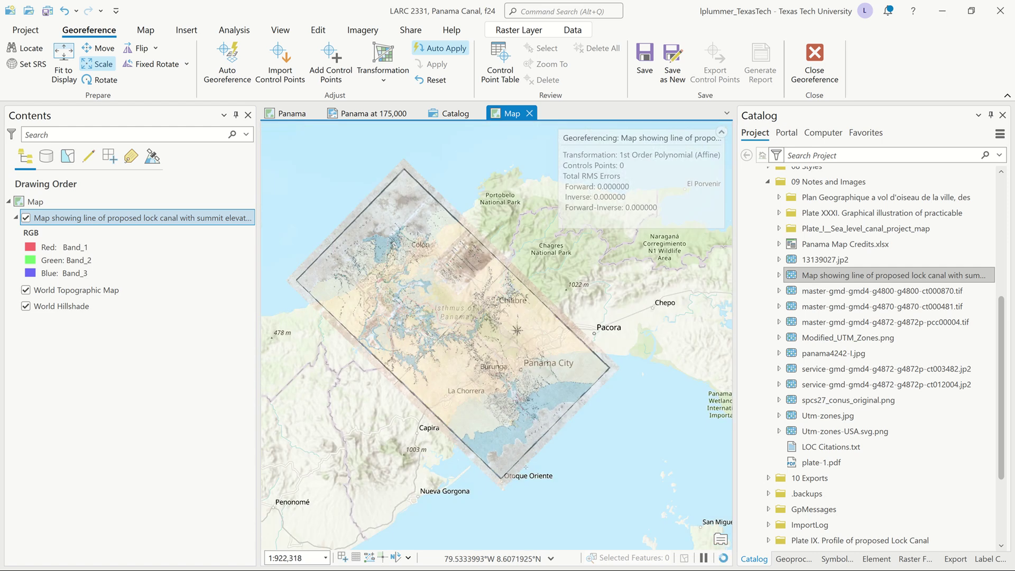
scroll(501, 486, down, 2)
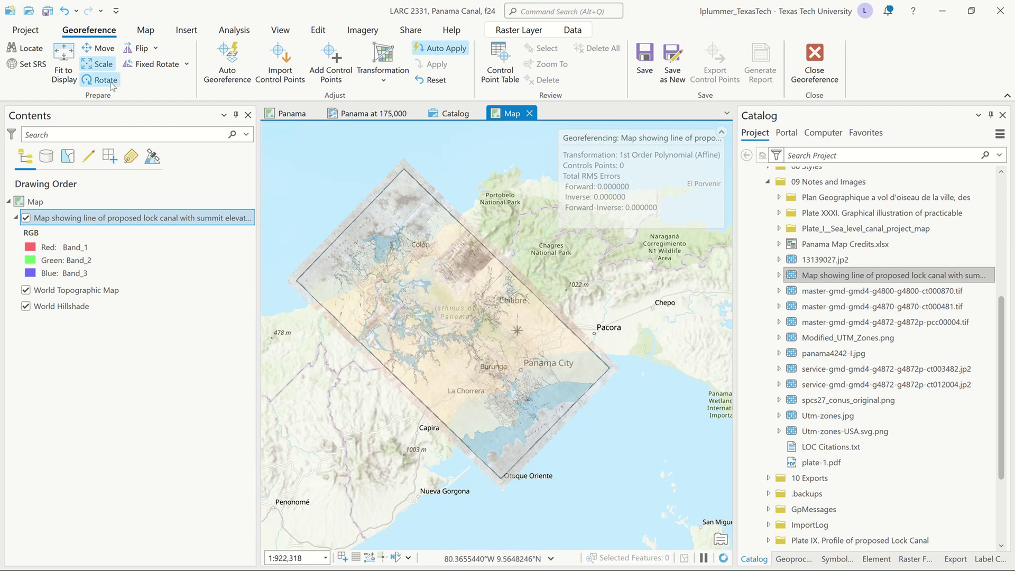
click(107, 64)
drag(313, 183, 303, 178)
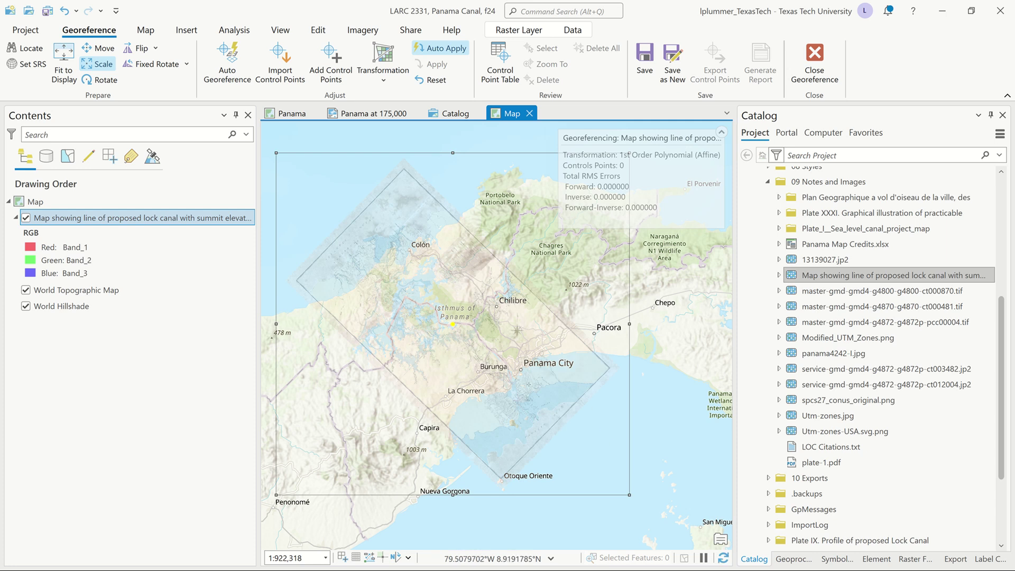
scroll(514, 388, up, 2)
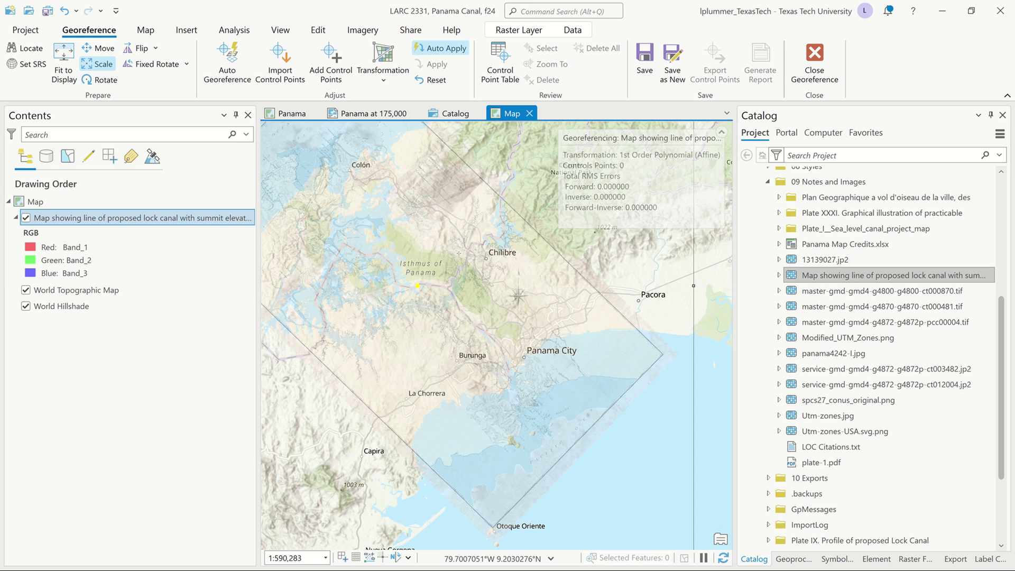
scroll(487, 256, down, 2)
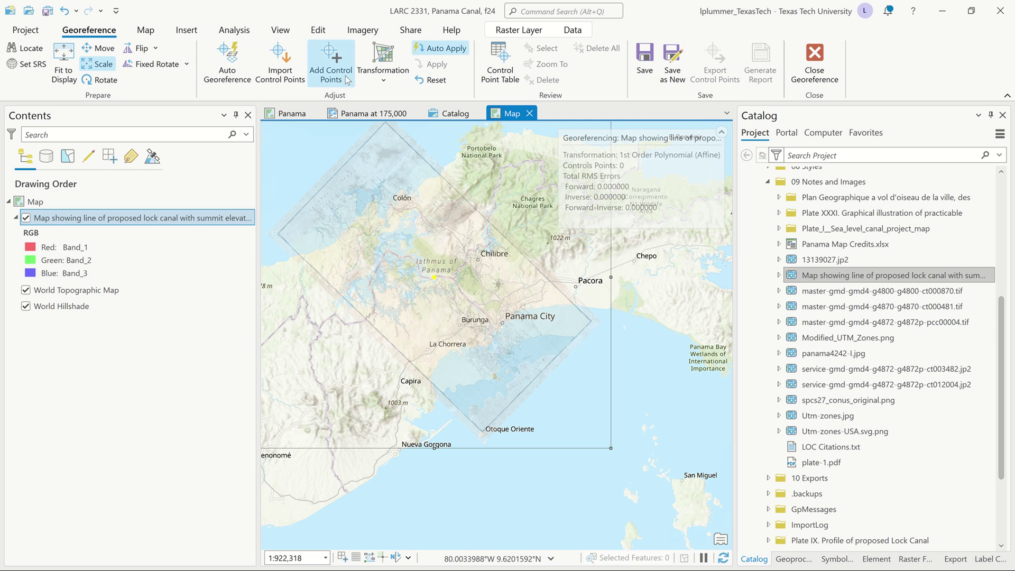
drag(405, 373, 442, 381)
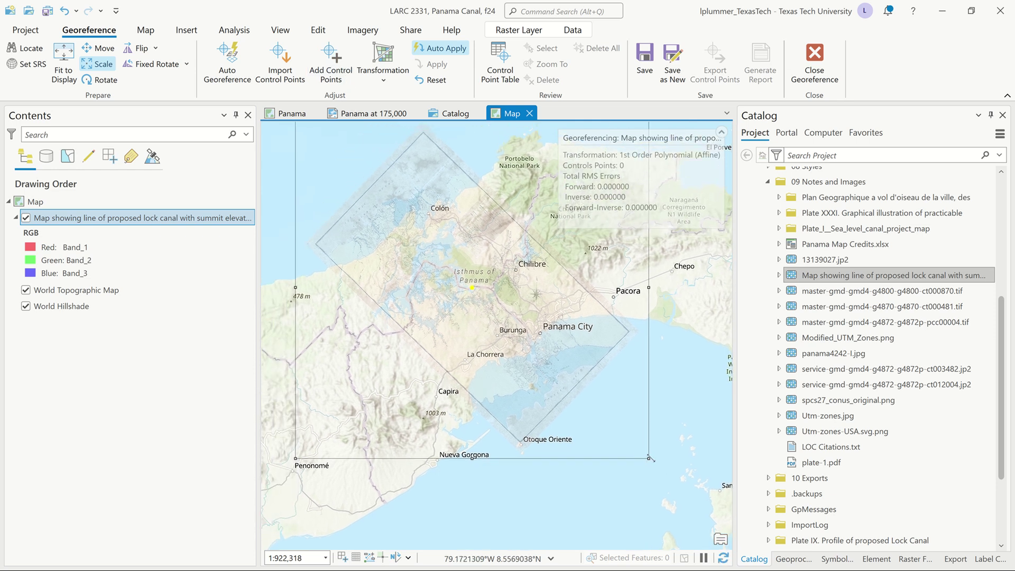
drag(652, 458, 651, 459)
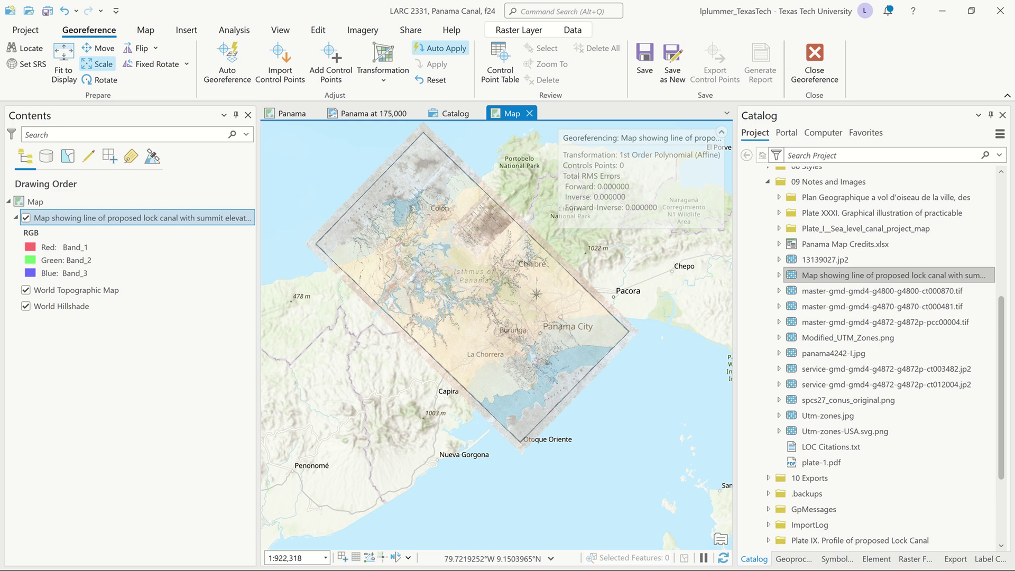
drag(483, 277, 484, 277)
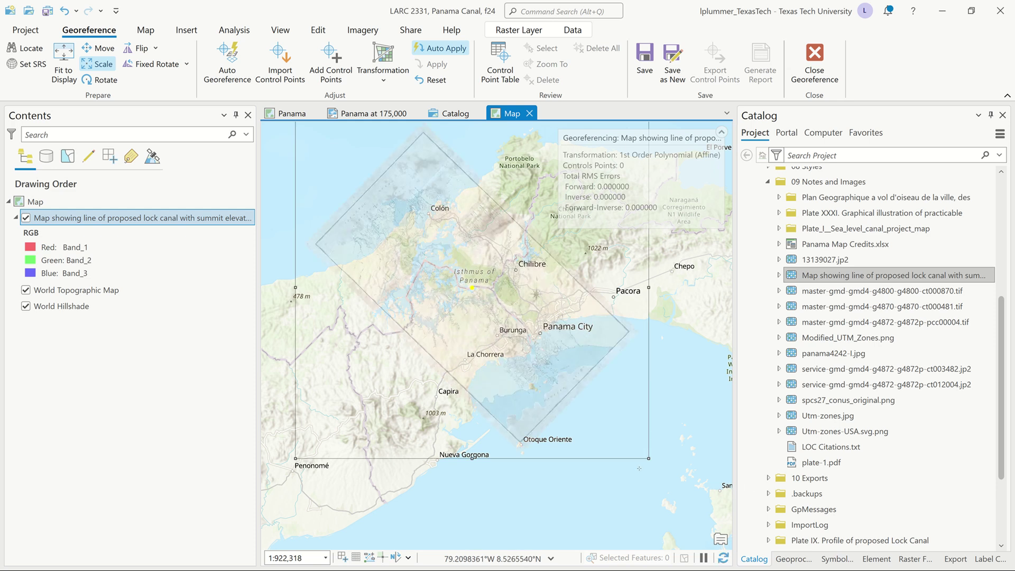
drag(419, 279, 419, 309)
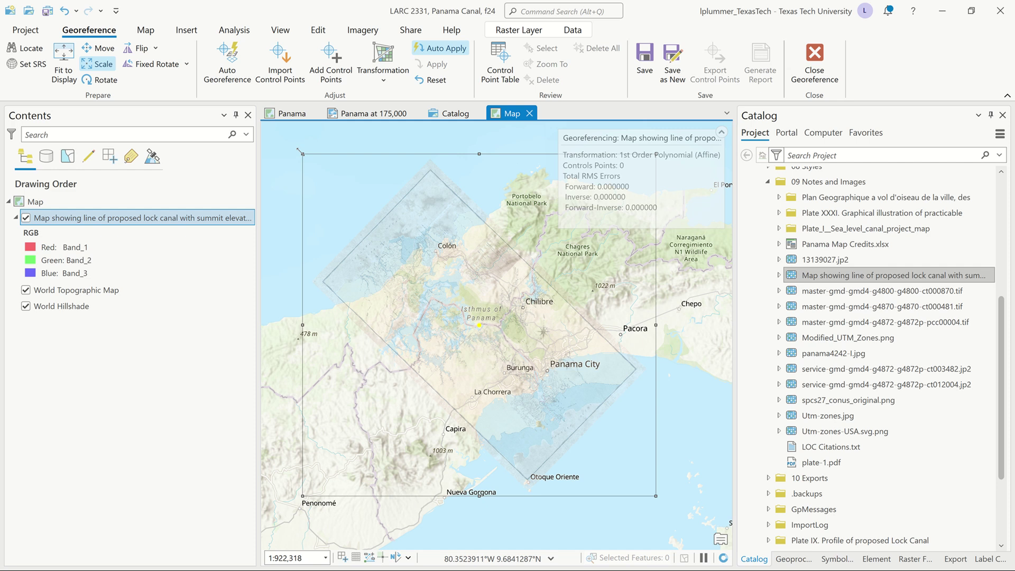
drag(300, 152, 301, 152)
drag(656, 496, 609, 458)
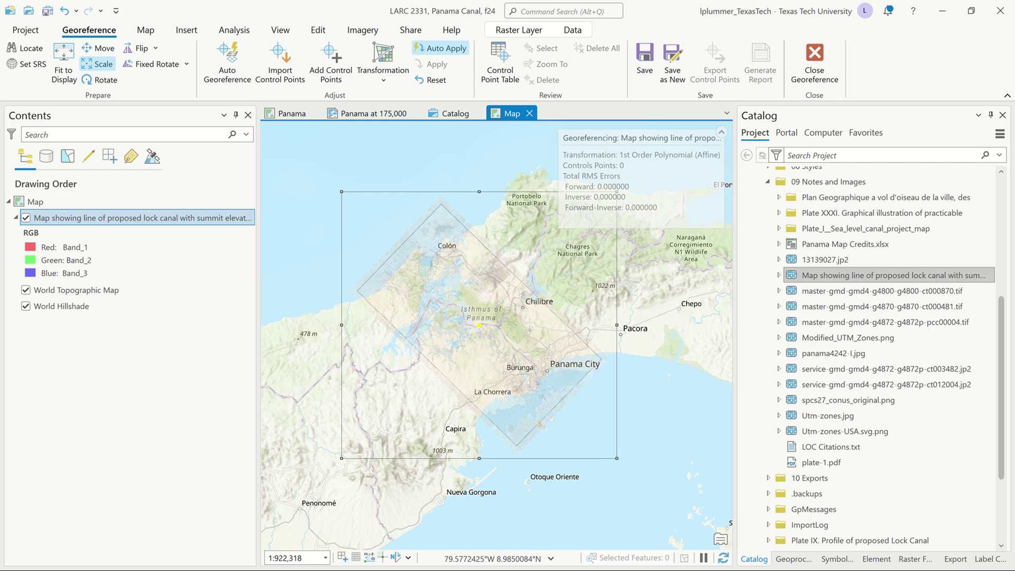
Step: Compare the raster's coastline with the basemap around Panama City by hiding the raster layer and showing it again
scroll(556, 391, up, 4)
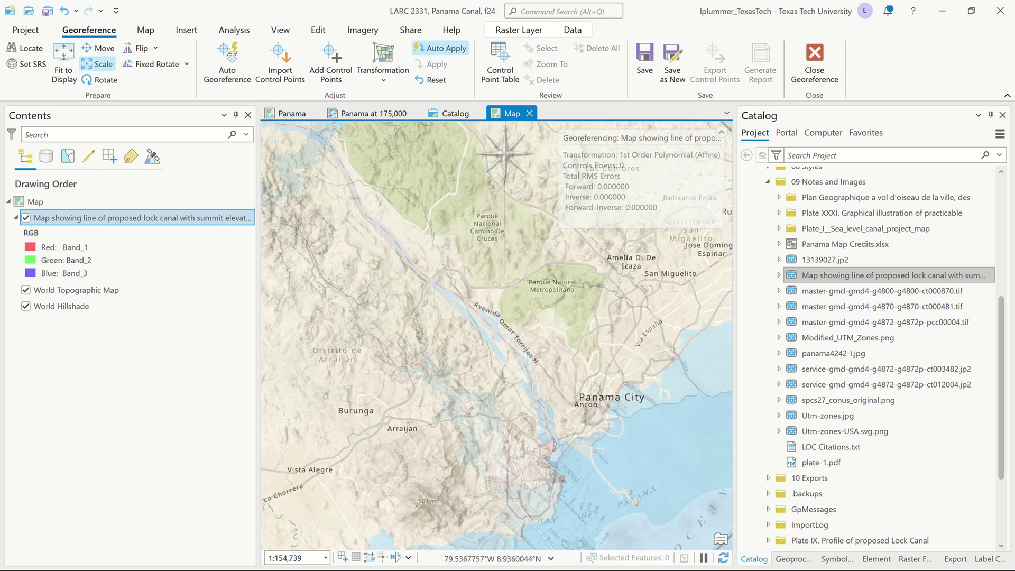
drag(562, 424, 489, 390)
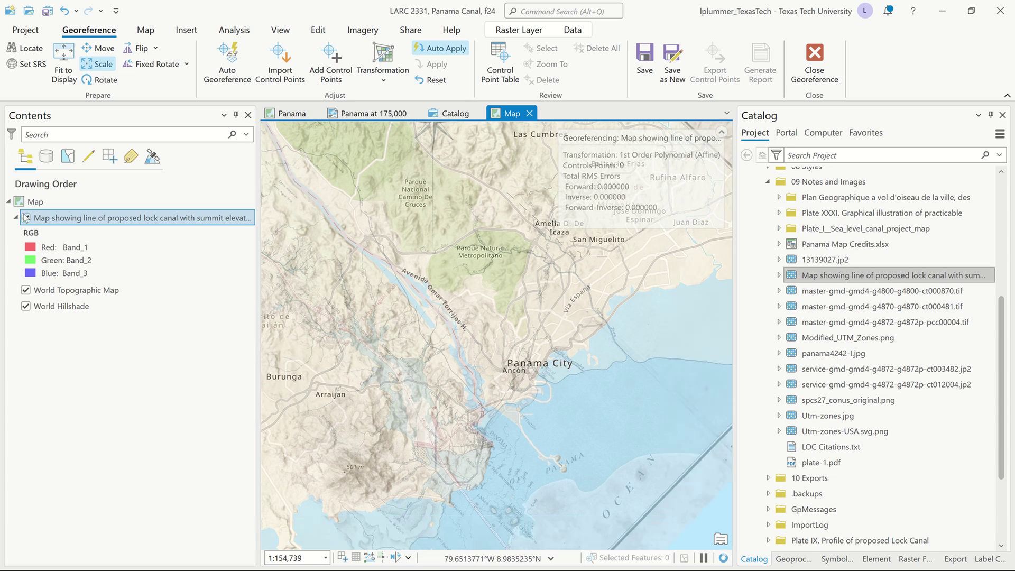
click(24, 218)
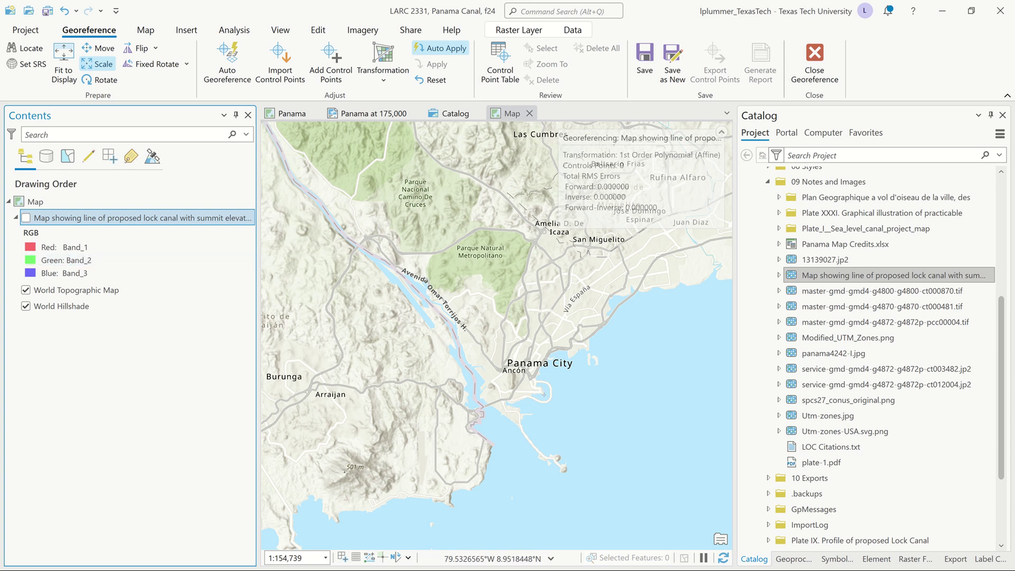
scroll(544, 394, up, 2)
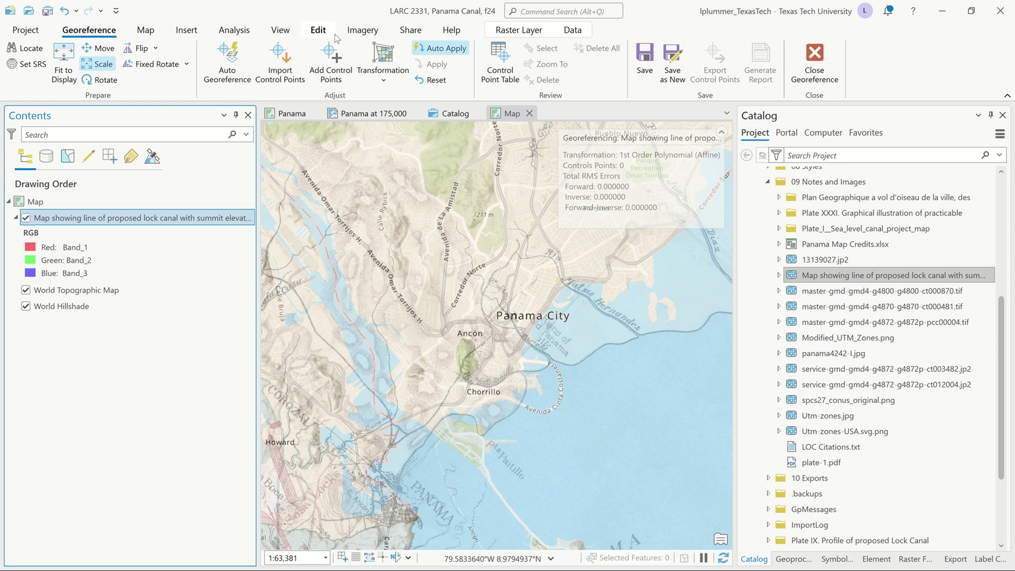
Step: Make the raster fully opaque to inspect its old Panama settlement, and set the layer transparency to 35.9%
click(505, 32)
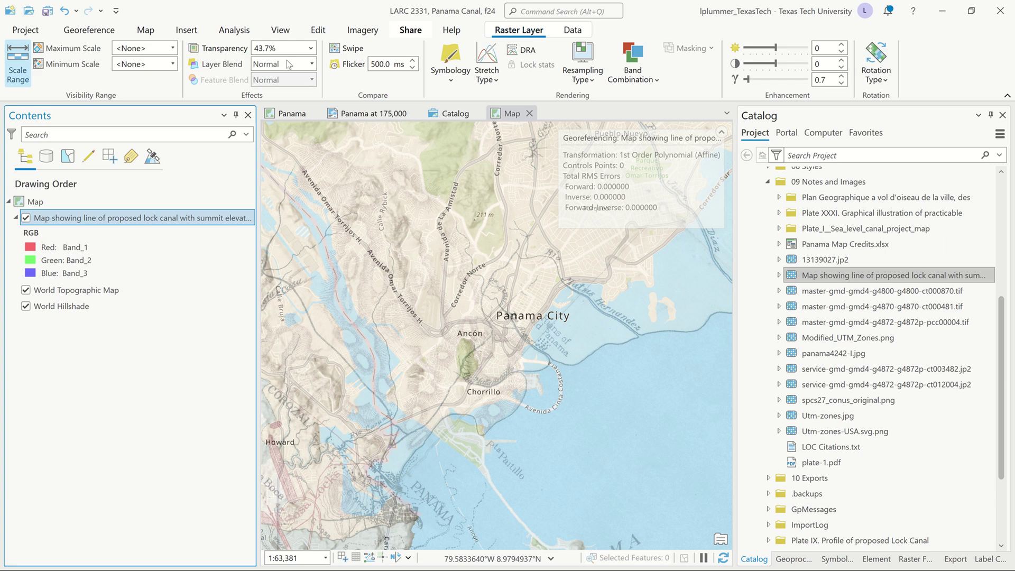
click(311, 48)
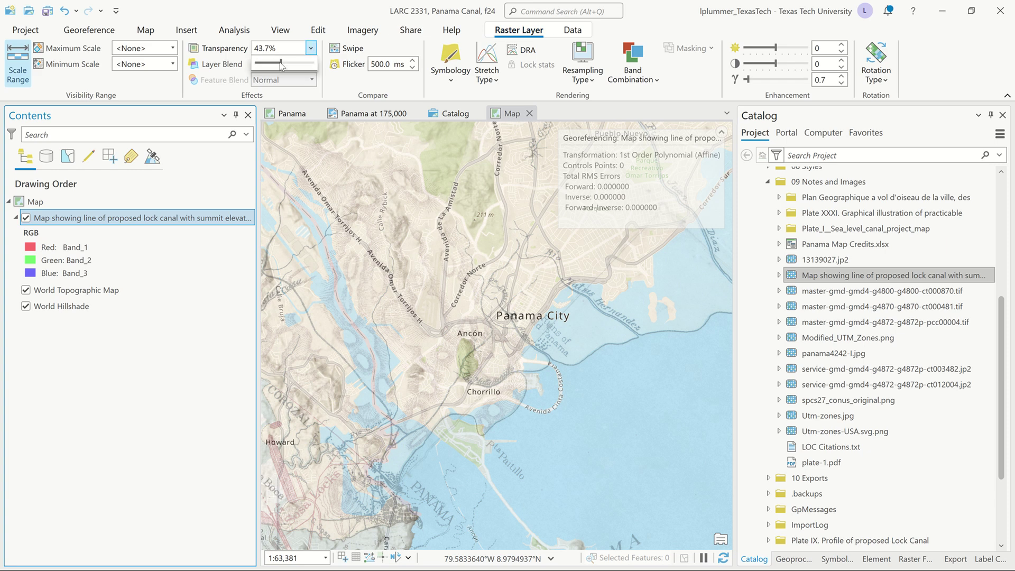
drag(280, 63, 251, 63)
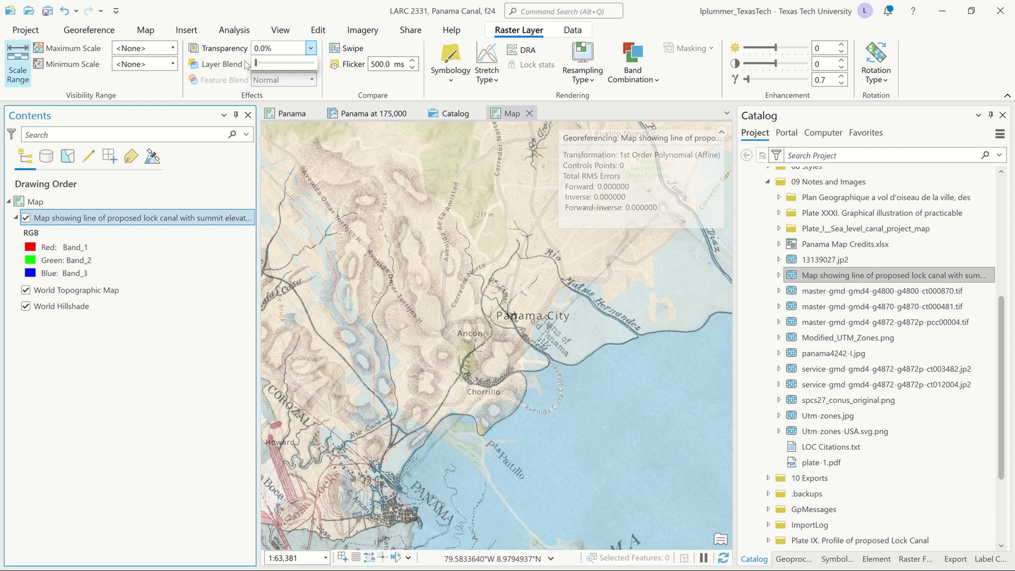
scroll(487, 321, down, 3)
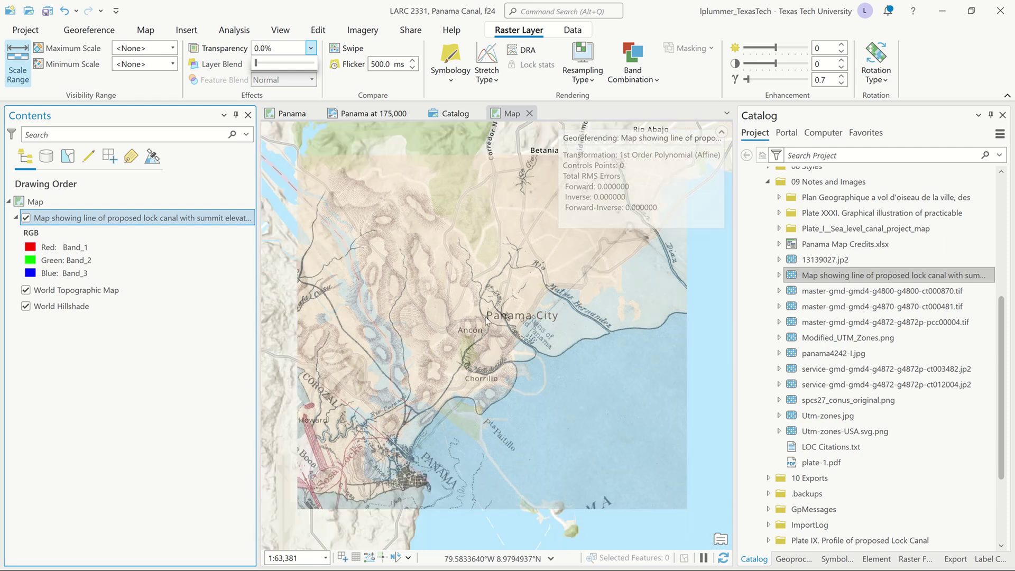
scroll(448, 367, up, 3)
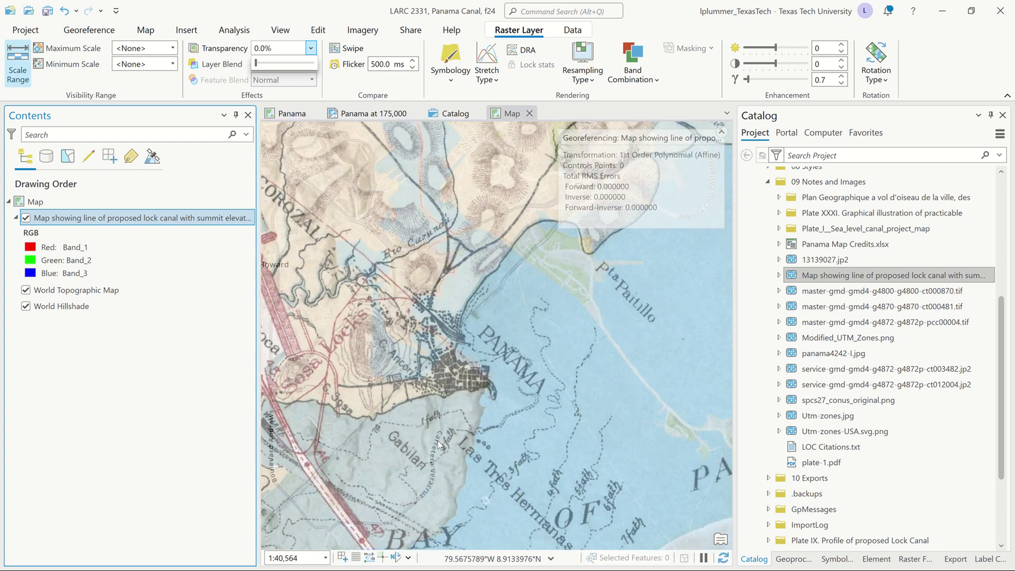
scroll(442, 438, down, 2)
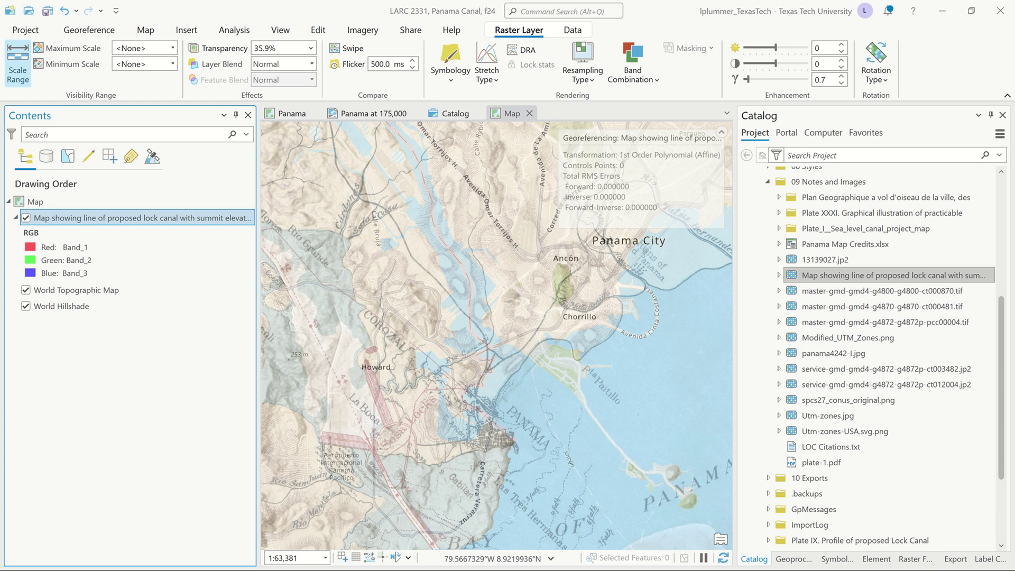
Step: Examine the raster's old Panama peninsula and find the matching San Felipe peninsula on the basemap with the raster temporarily hidden
scroll(521, 443, up, 5)
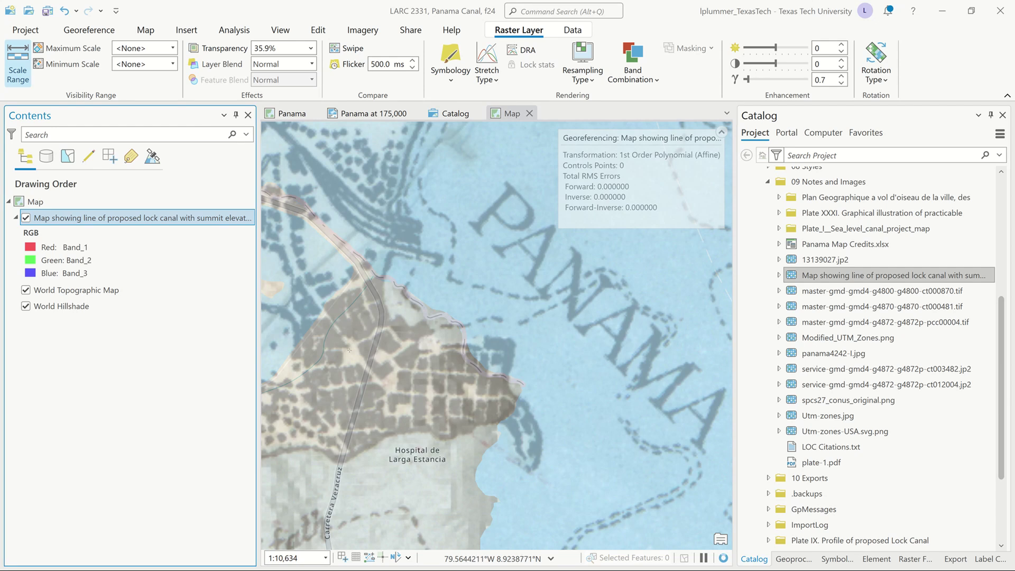
scroll(459, 396, down, 4)
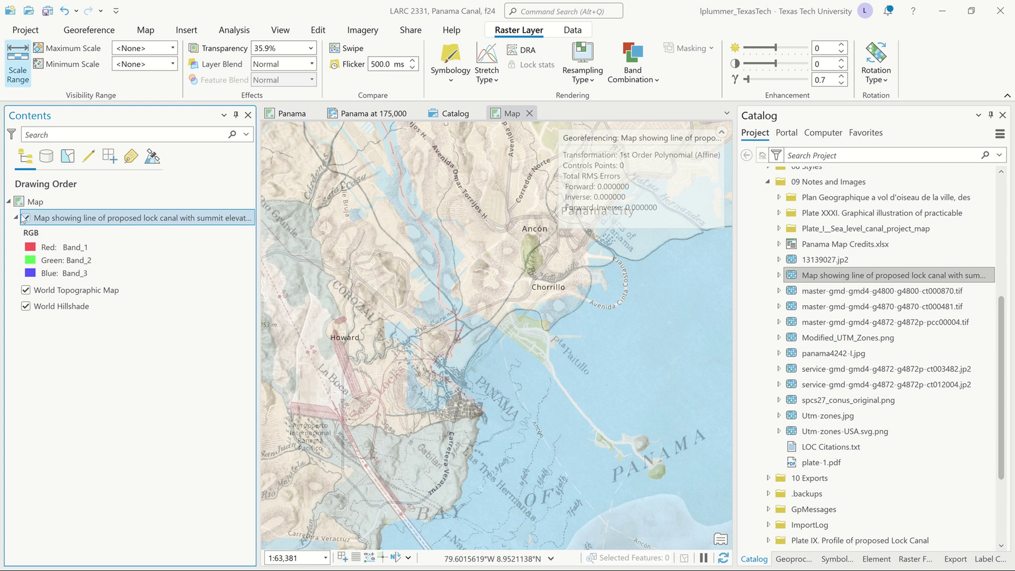
click(26, 218)
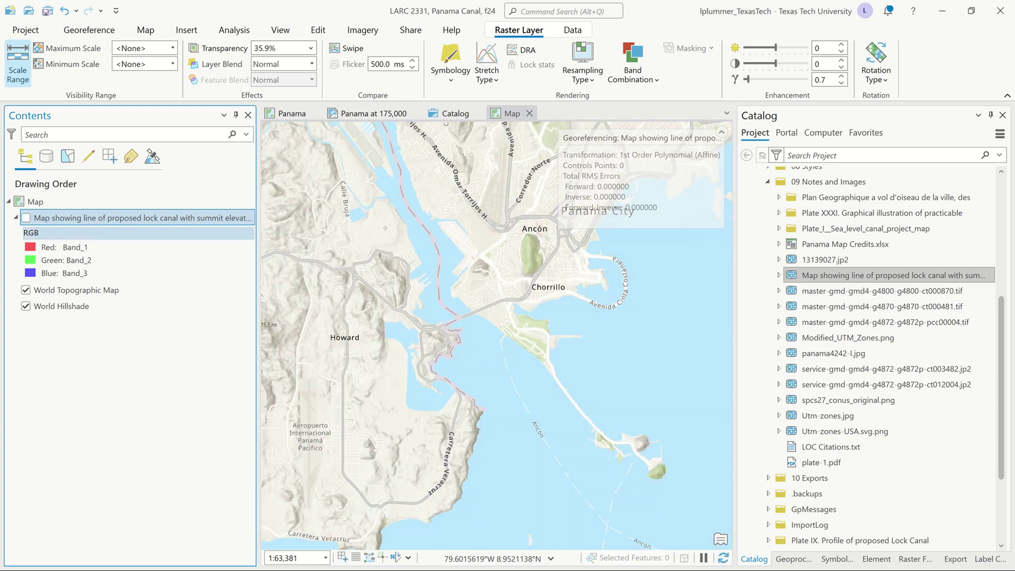
scroll(630, 265, up, 4)
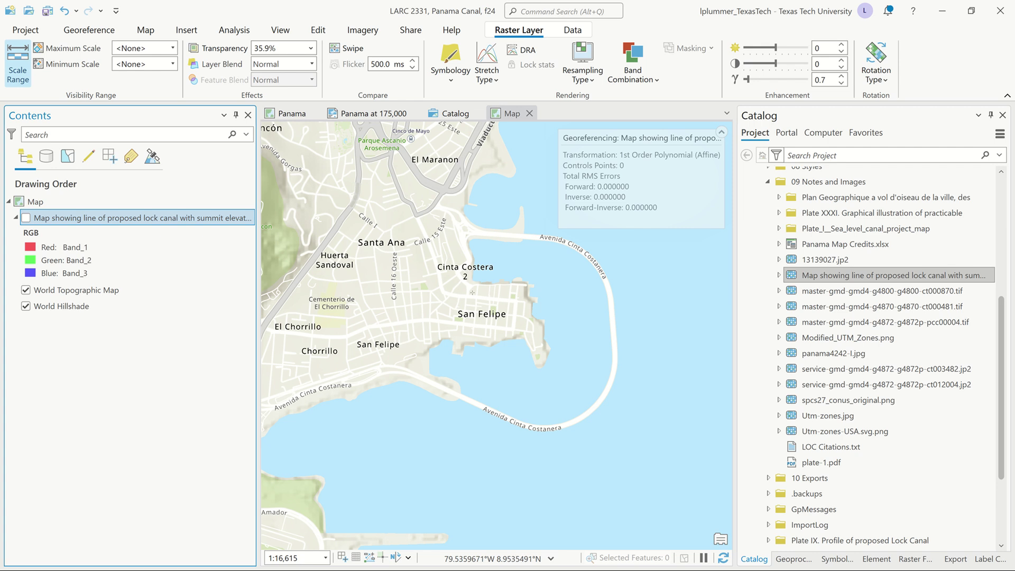
scroll(523, 305, down, 4)
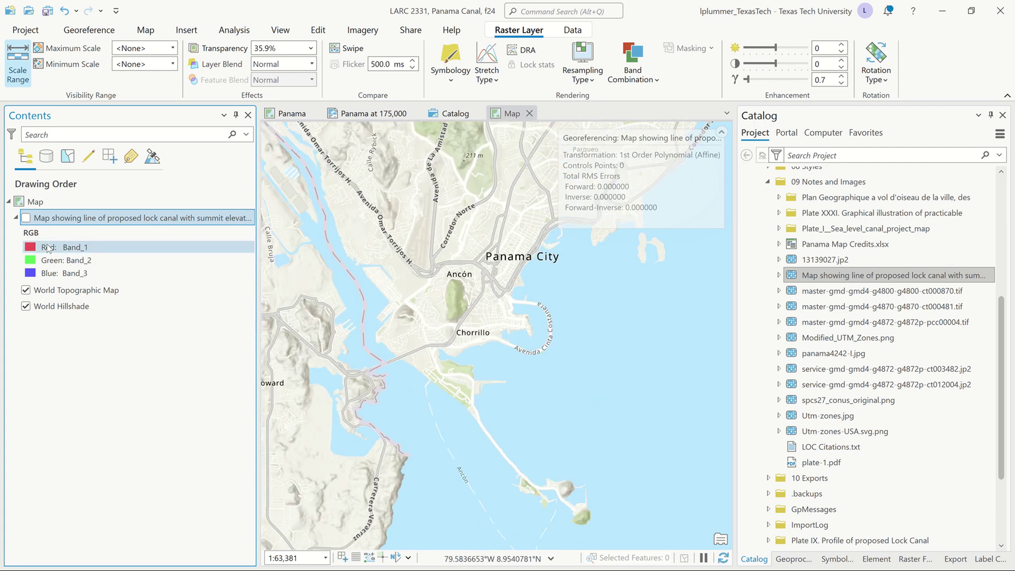
click(25, 218)
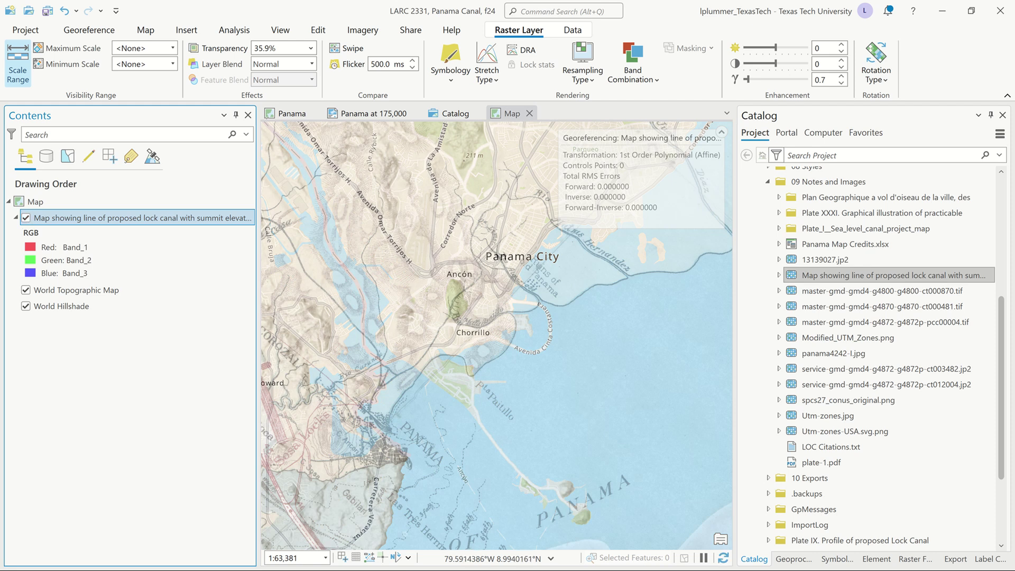
Step: Move the raster northeast so its old Panama peninsula lies over San Felipe on the basemap, and check the alignment along the canal
click(110, 33)
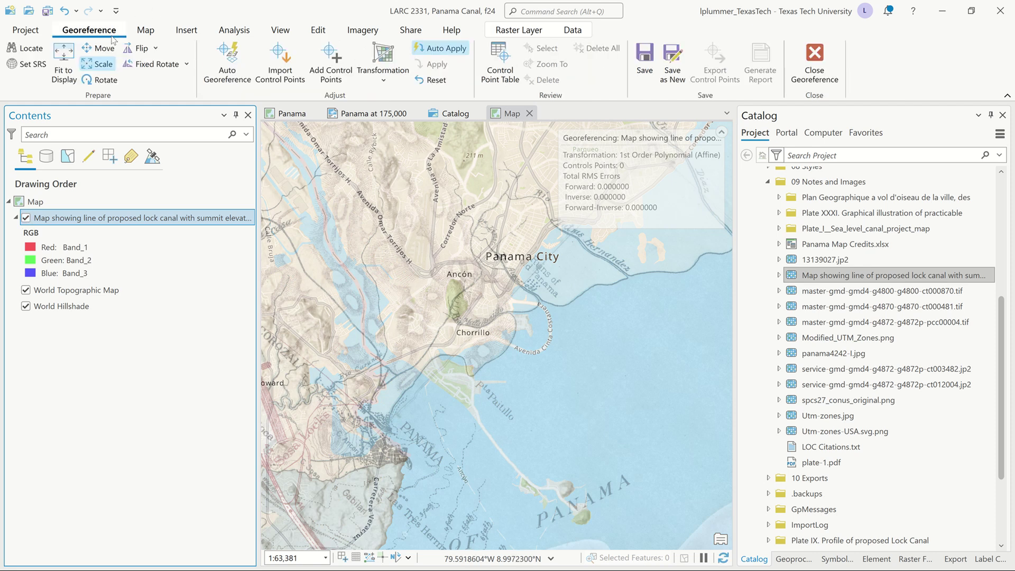
click(98, 48)
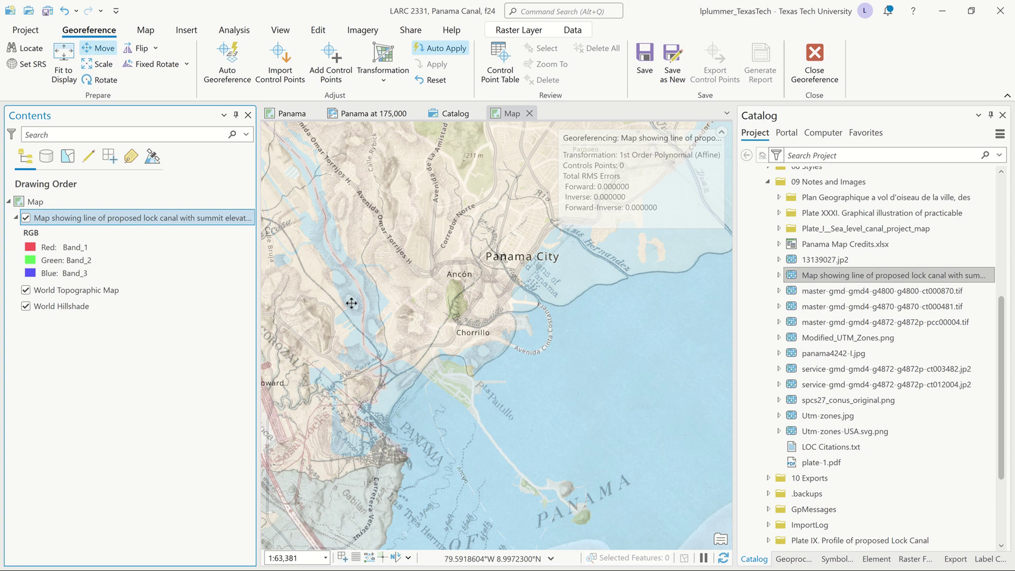
drag(397, 456, 528, 331)
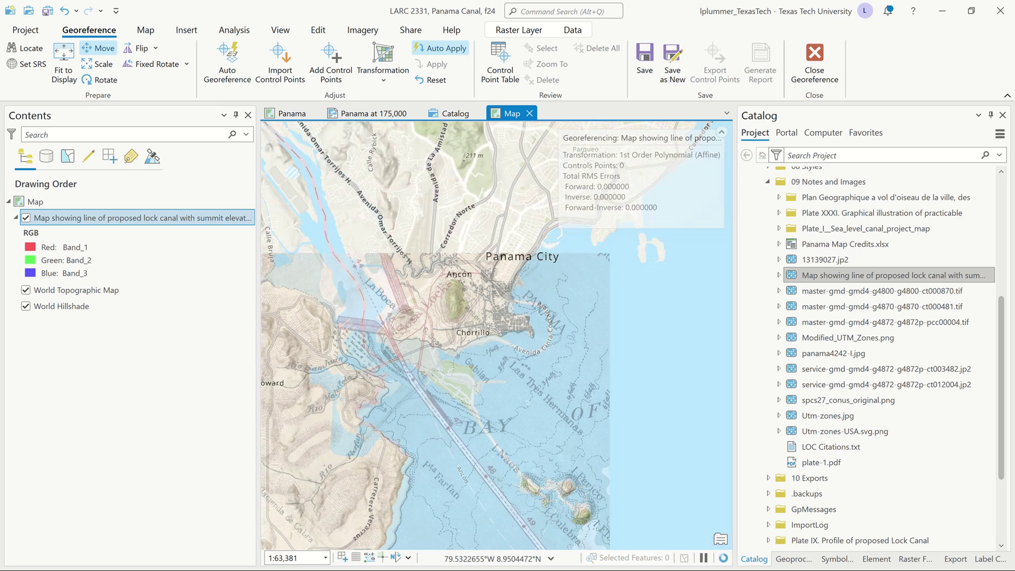
scroll(482, 407, down, 2)
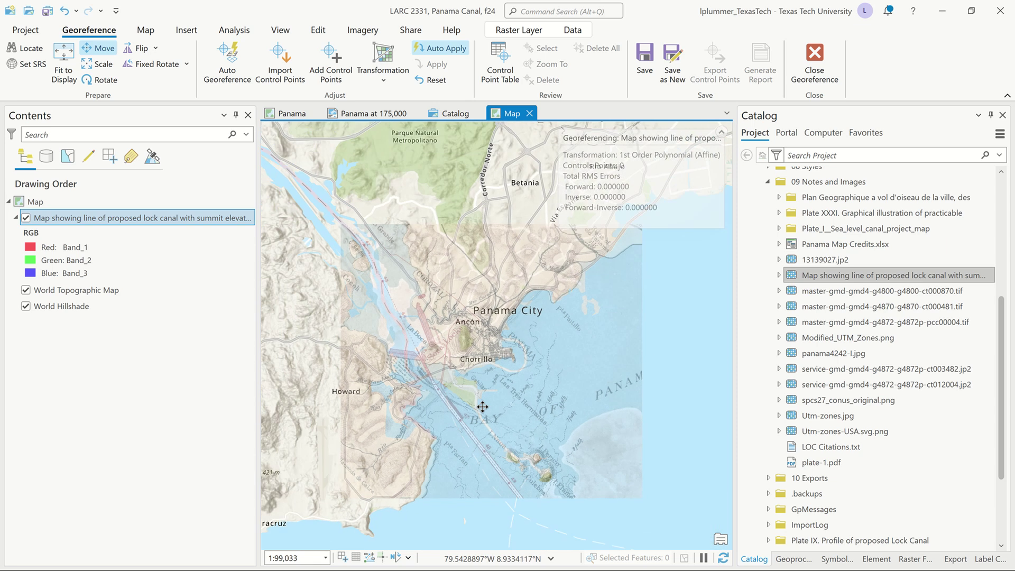
scroll(483, 407, down, 2)
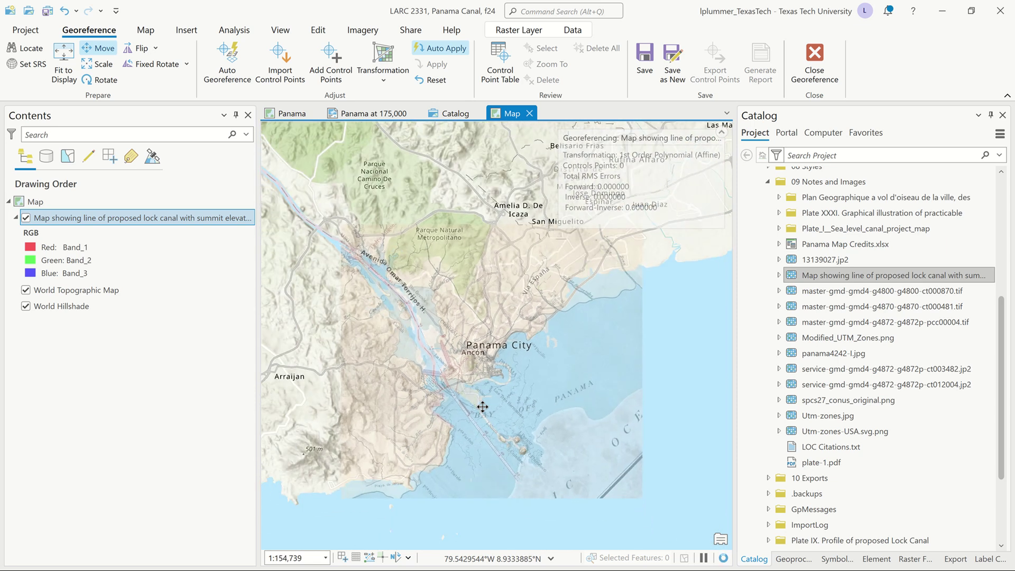
drag(483, 407, 503, 481)
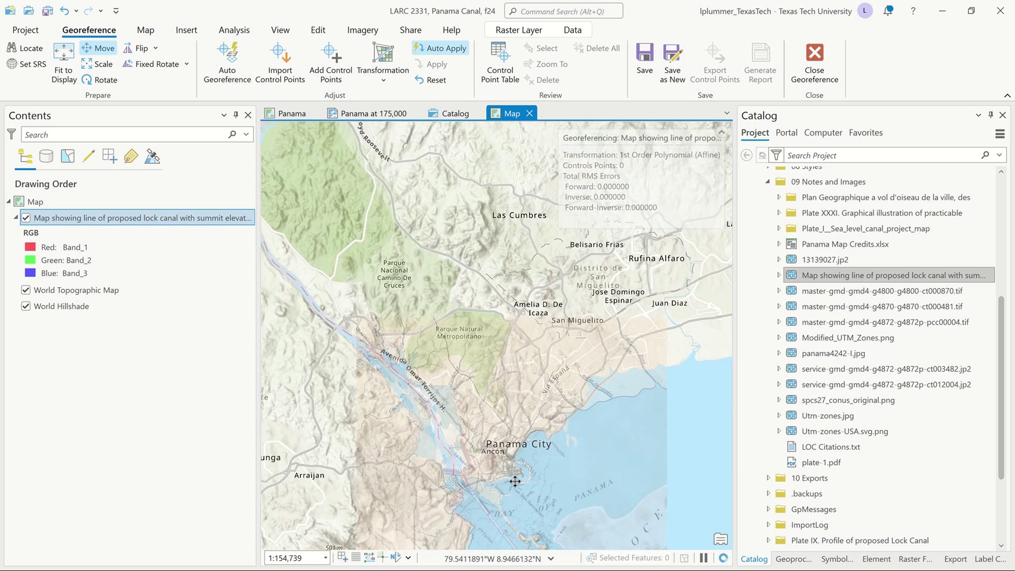
scroll(543, 488, down, 2)
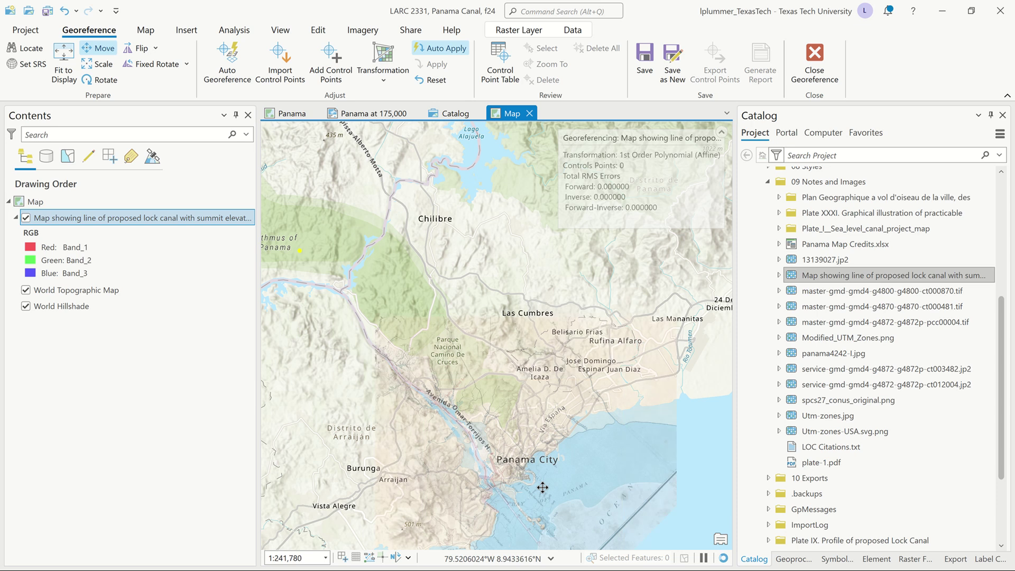
scroll(542, 488, down, 2)
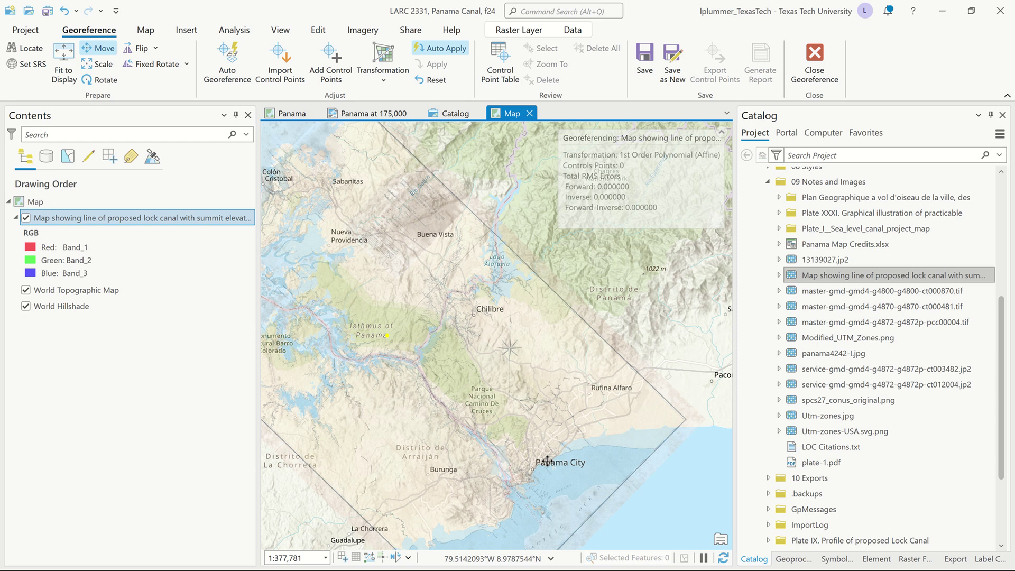
Step: Examine how the raster's coastline lines up with the basemap around Colón and Limon Bay
scroll(548, 461, down, 2)
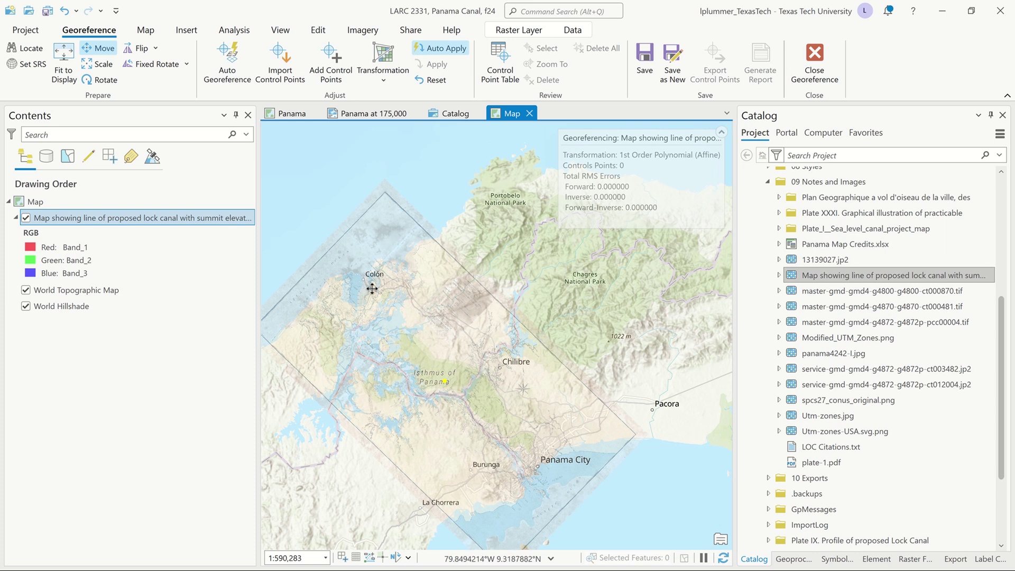
scroll(334, 283, up, 5)
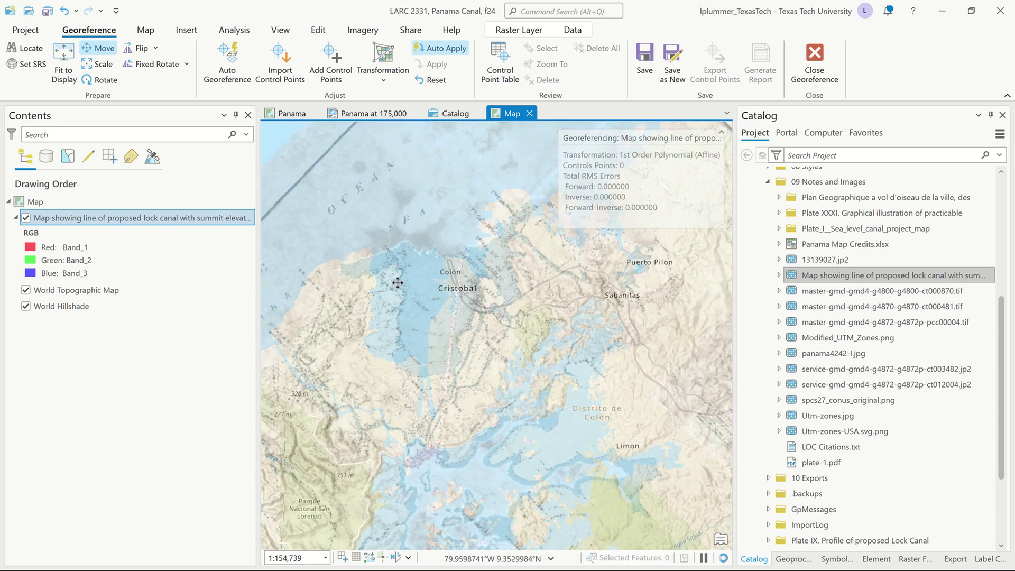
drag(414, 254, 448, 361)
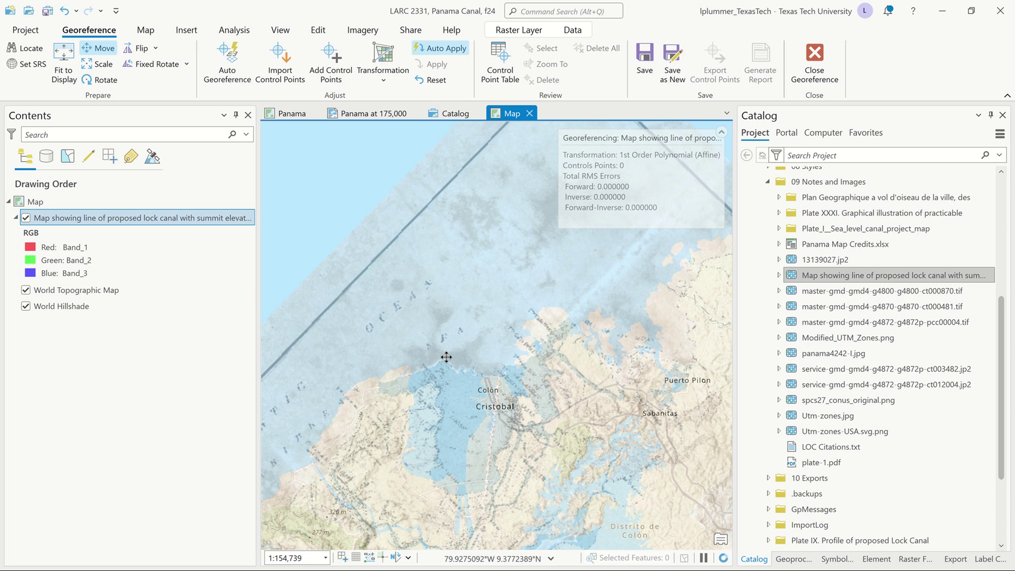
scroll(426, 364, up, 3)
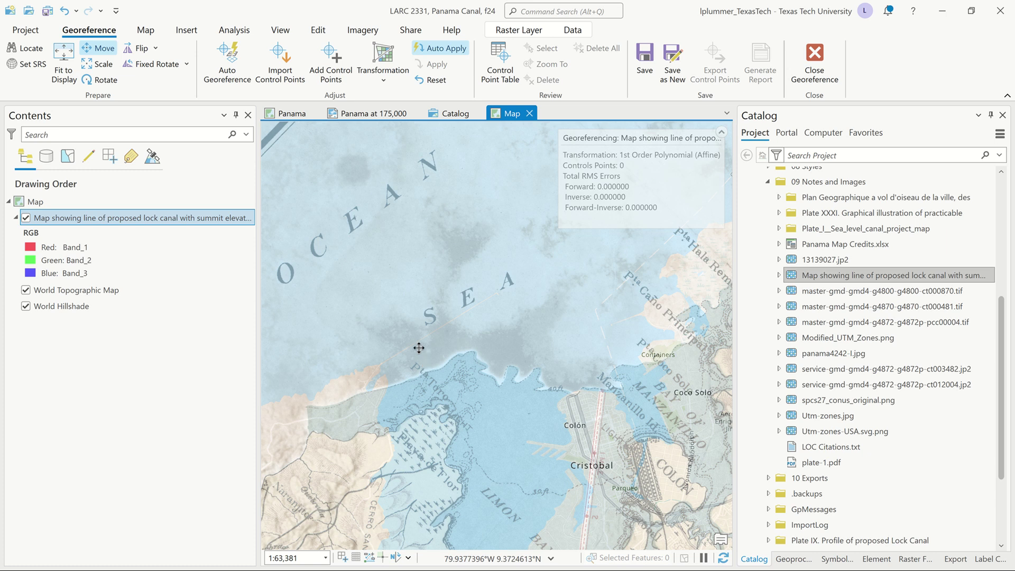
scroll(417, 355, down, 2)
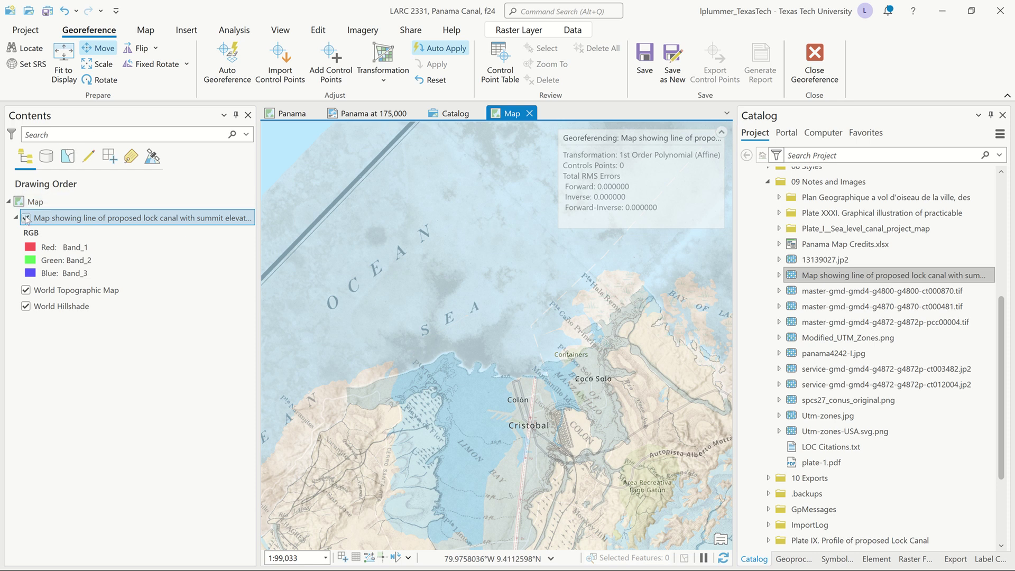
Step: Find the basemap headland west of Colón with the raster temporarily hidden, and locate the matching Toro Point inlet on the raster
click(26, 218)
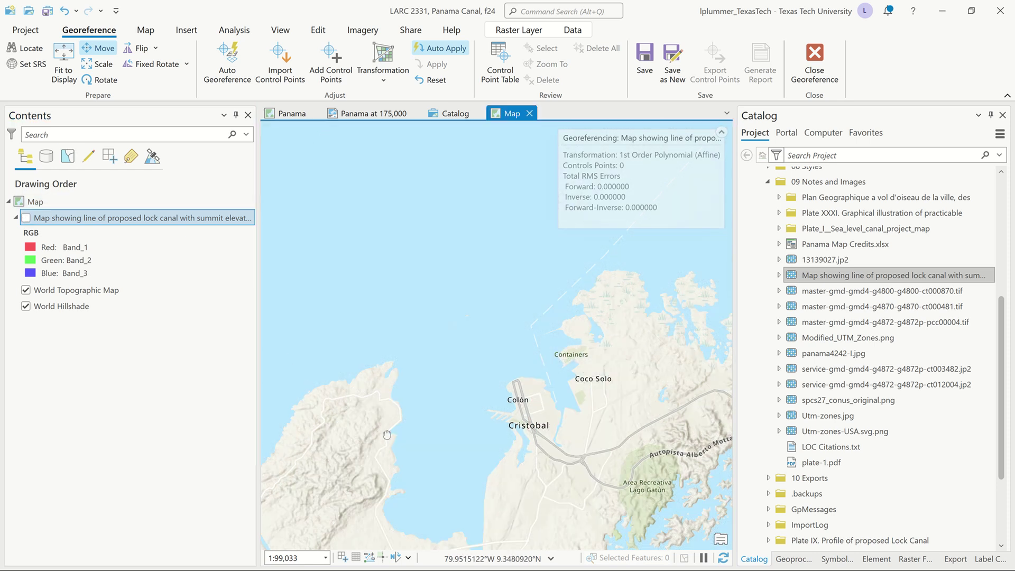
drag(387, 435, 431, 372)
scroll(438, 302, up, 3)
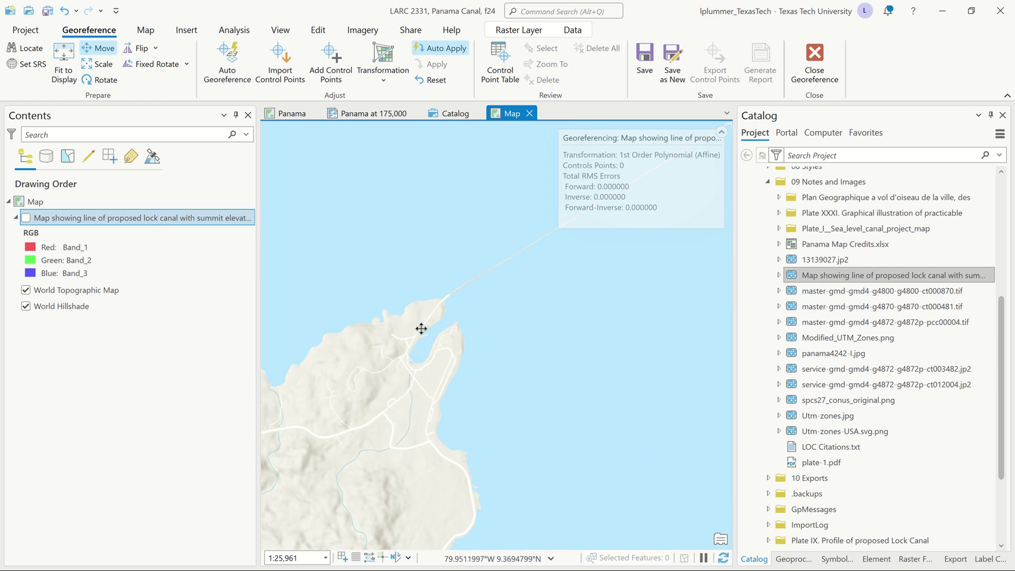
click(25, 219)
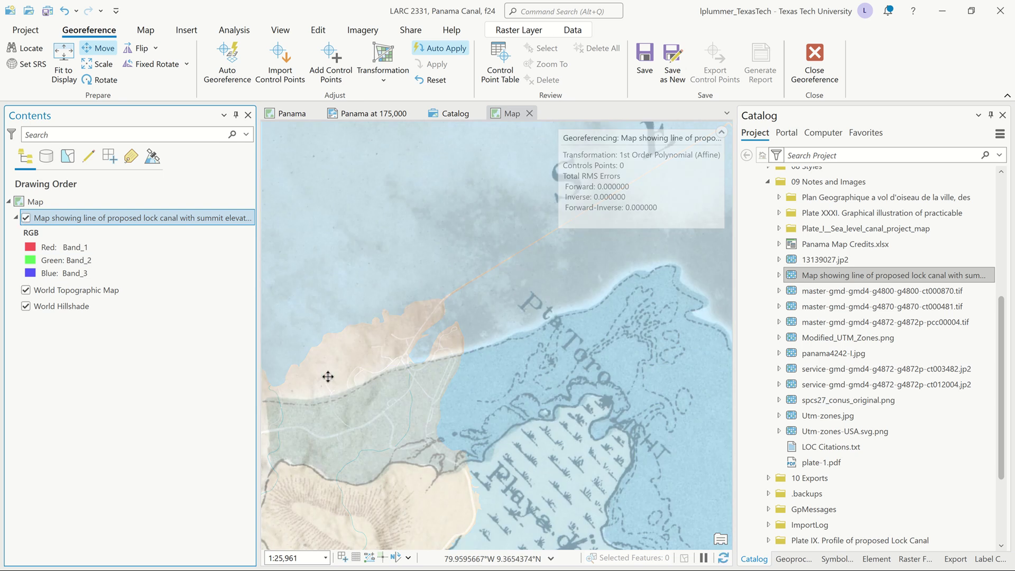
scroll(329, 377, down, 4)
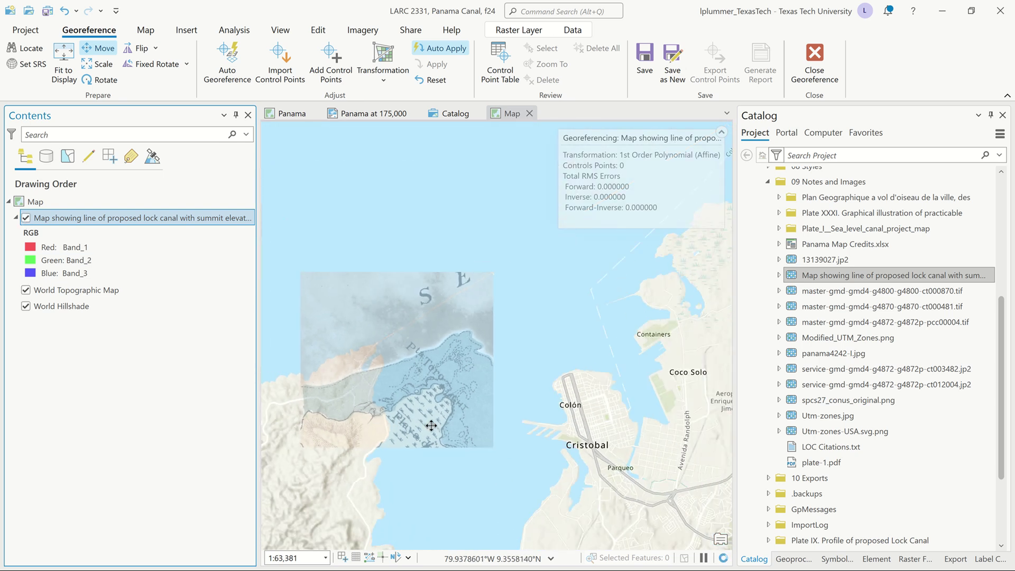
scroll(436, 394, up, 1)
scroll(435, 394, up, 2)
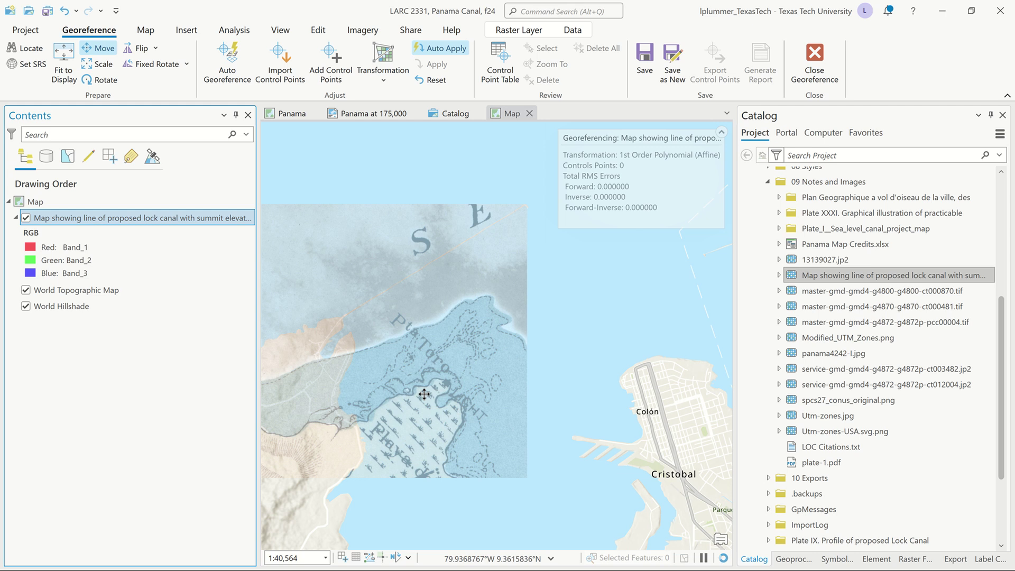
drag(440, 400, 565, 395)
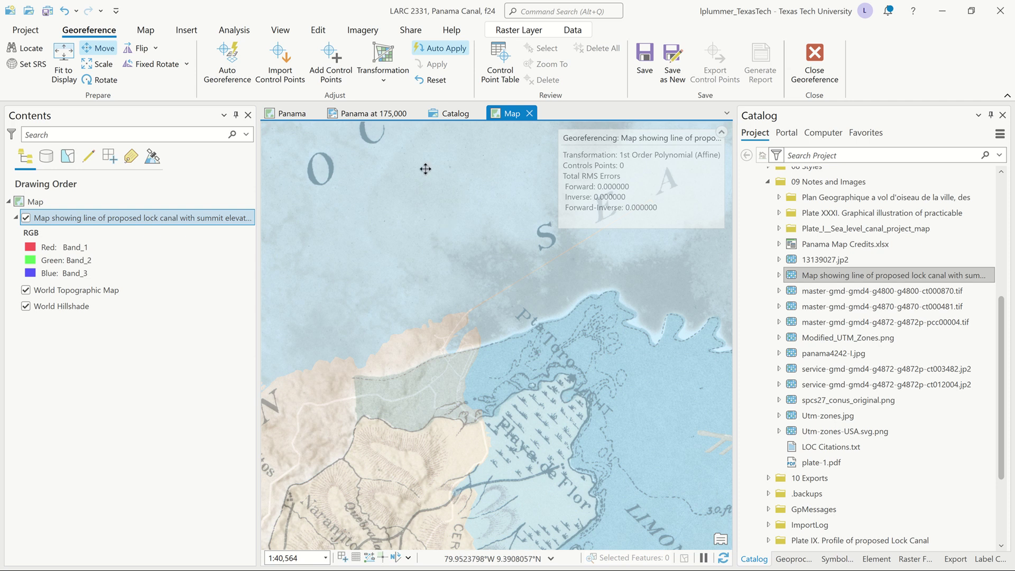
Step: Start adding control points and set the raster layer's transparency to 75.9%
click(331, 43)
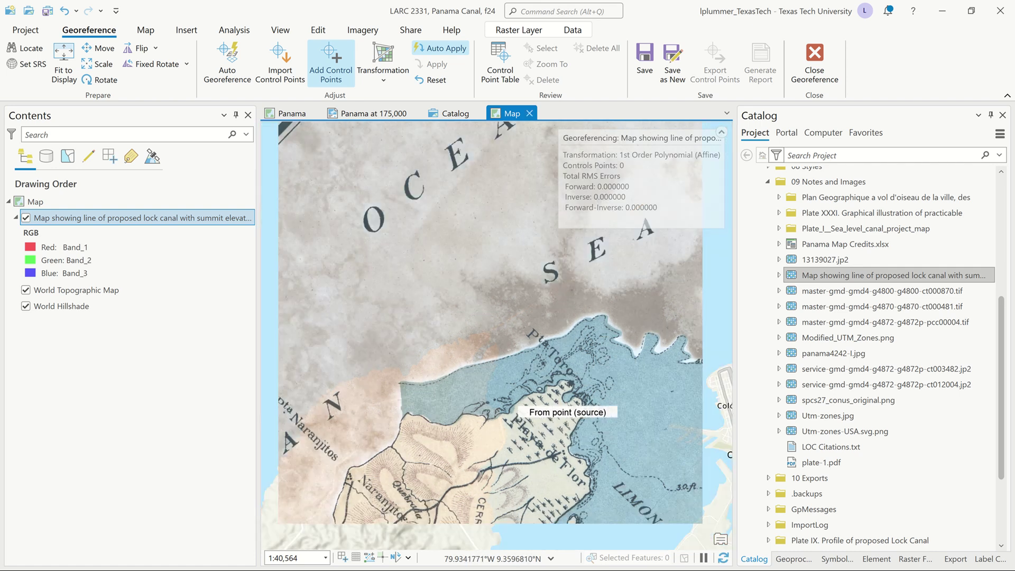
scroll(567, 401, down, 2)
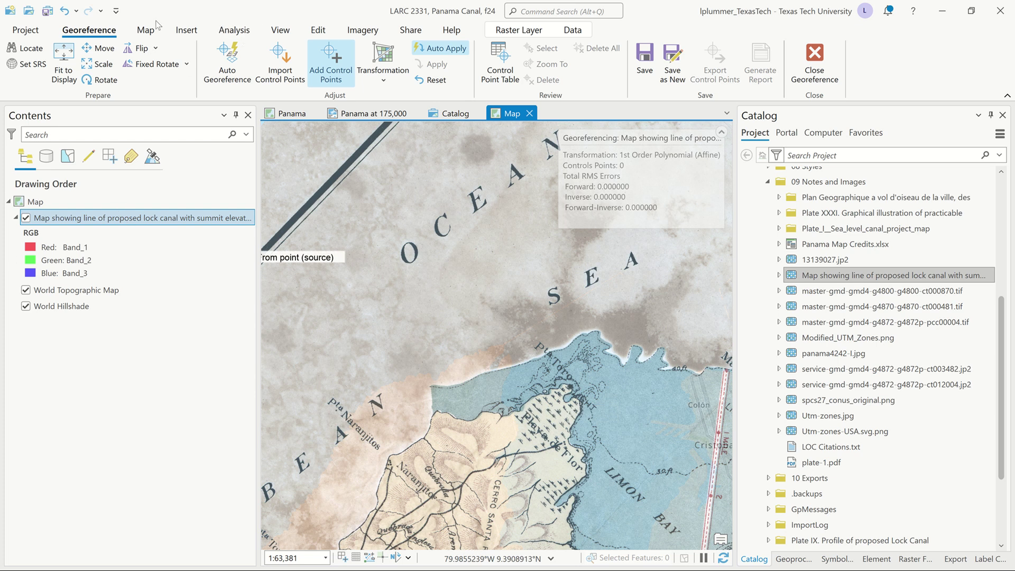
click(499, 30)
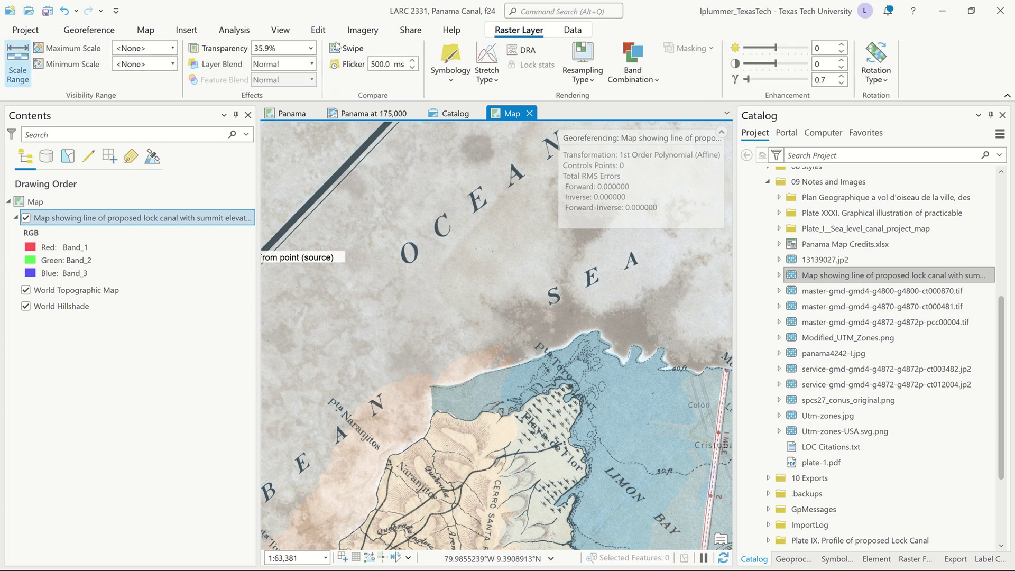
click(311, 48)
drag(274, 65, 301, 67)
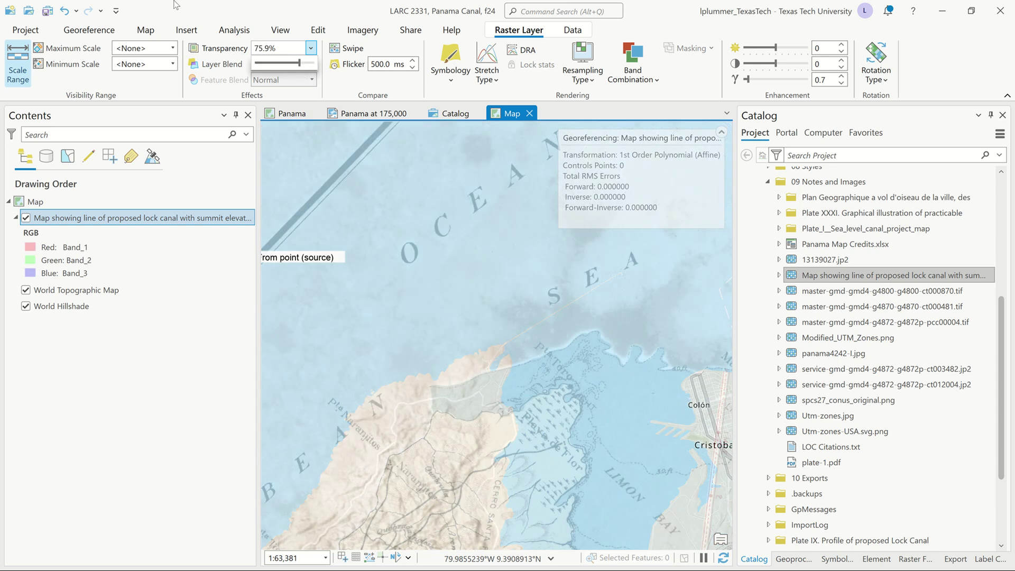
Step: Add the first control point, linking the raster's Toro Point inlet to the matching inlet on the basemap headland west of Colón
click(100, 32)
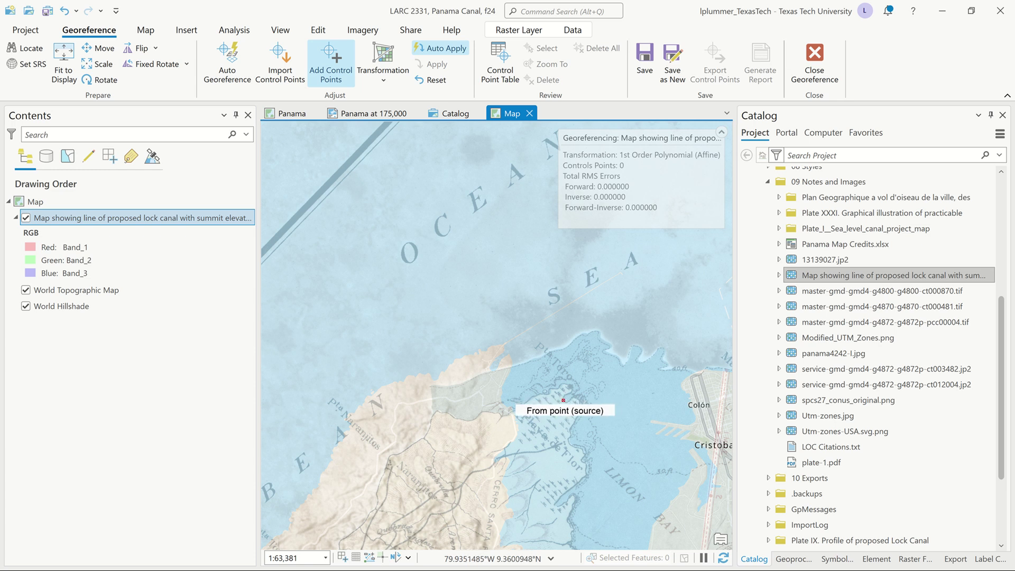
click(564, 400)
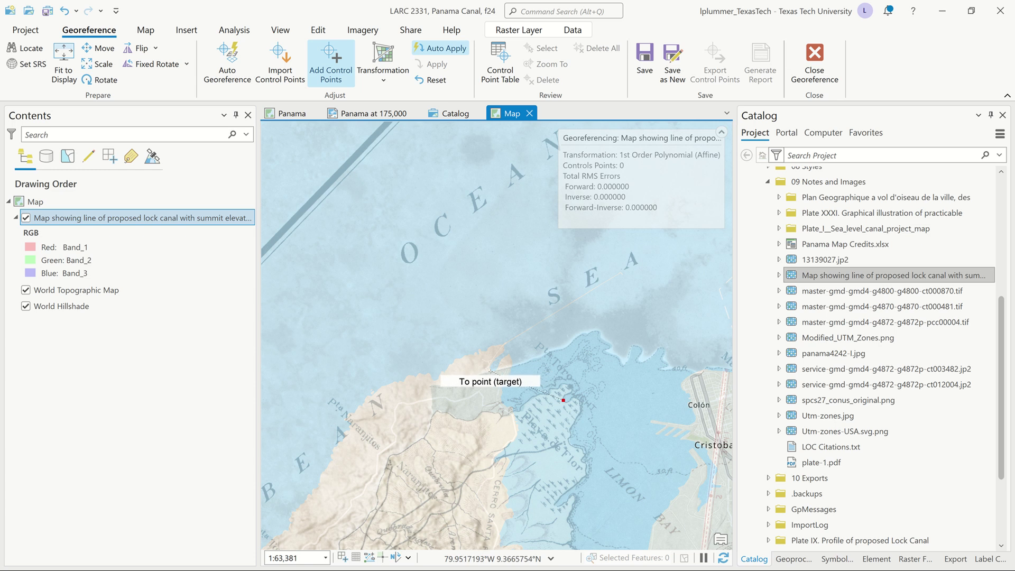
click(490, 369)
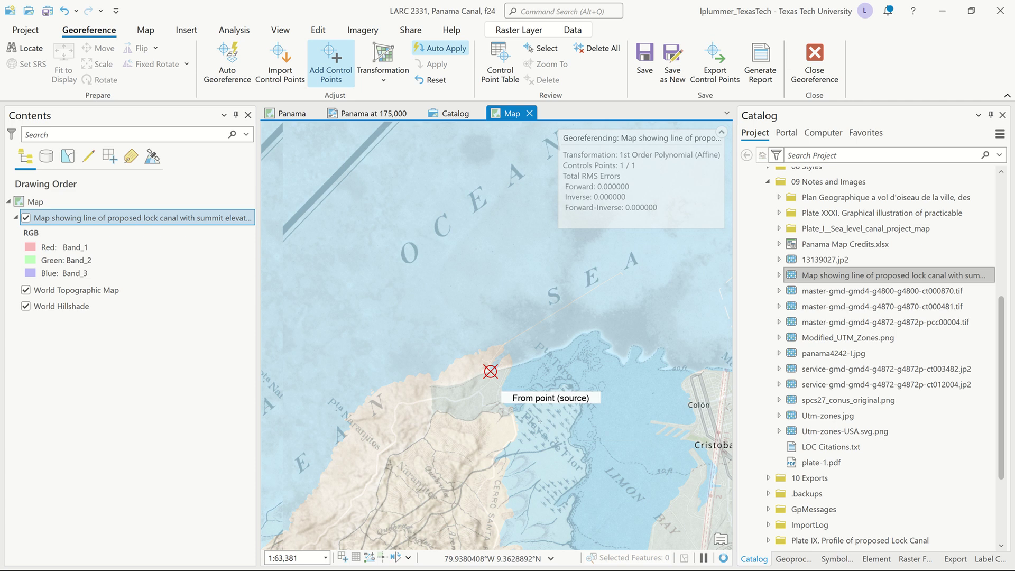
Step: Check the raster's alignment around Toro Point and Limon Bay, and save the georeferencing
scroll(418, 454, down, 2)
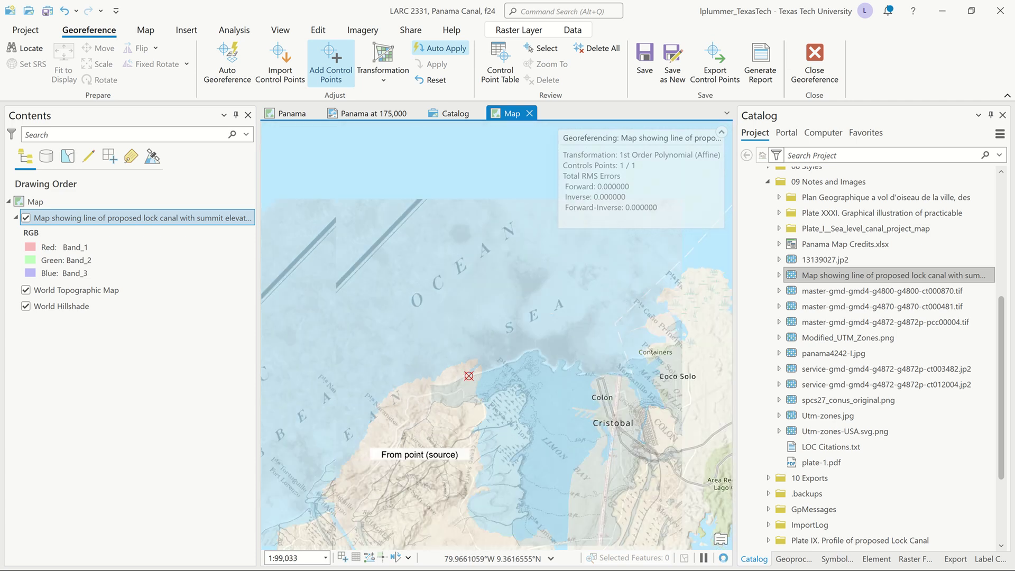
scroll(423, 479, down, 2)
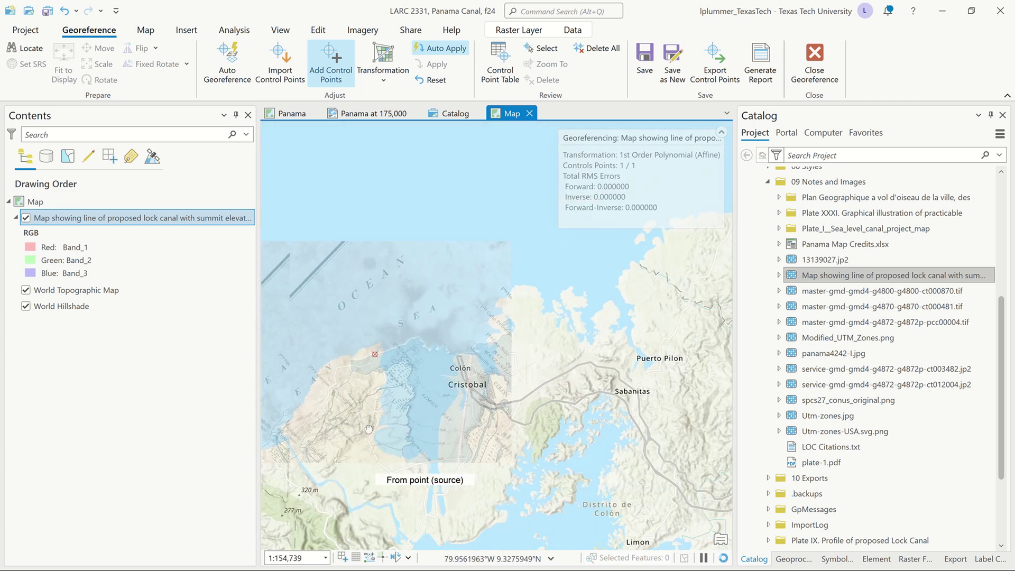
scroll(407, 373, down, 2)
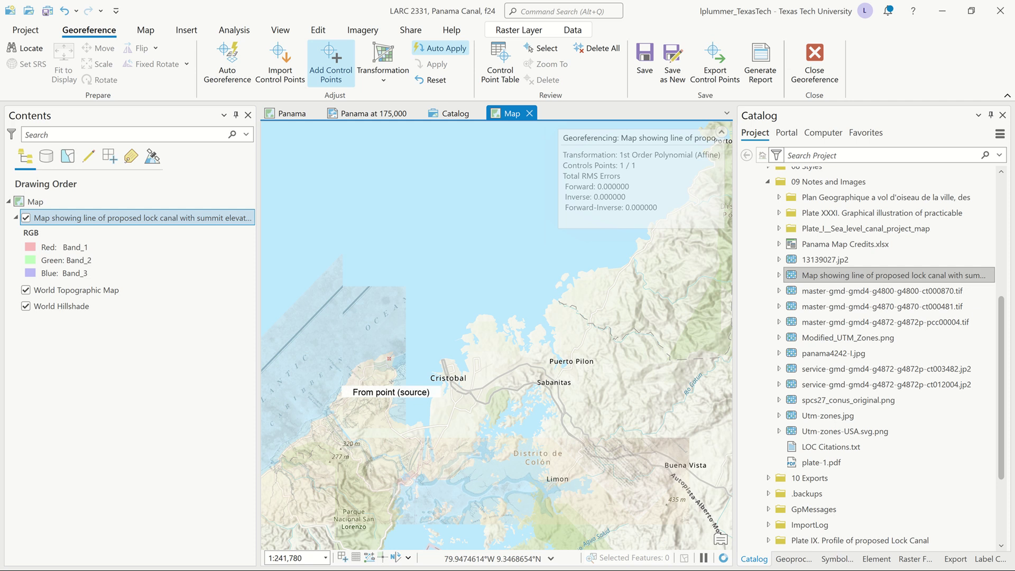
scroll(385, 372, up, 4)
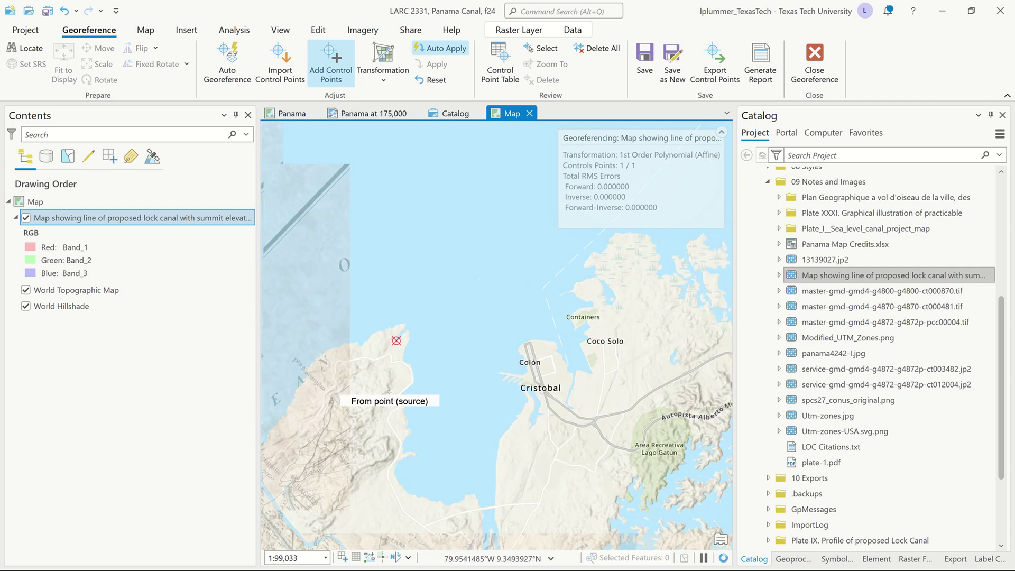
scroll(410, 373, up, 4)
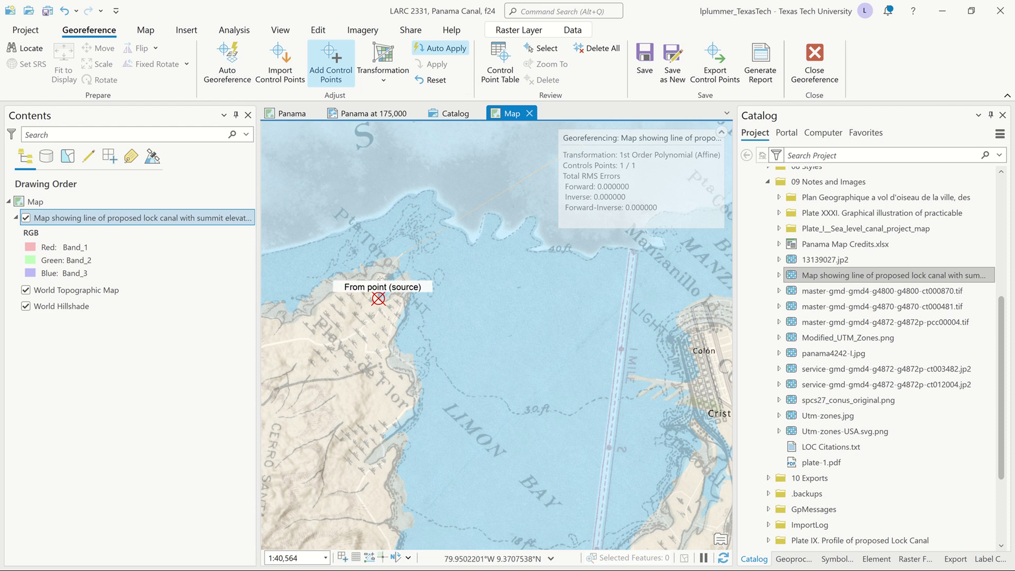
scroll(402, 296, up, 6)
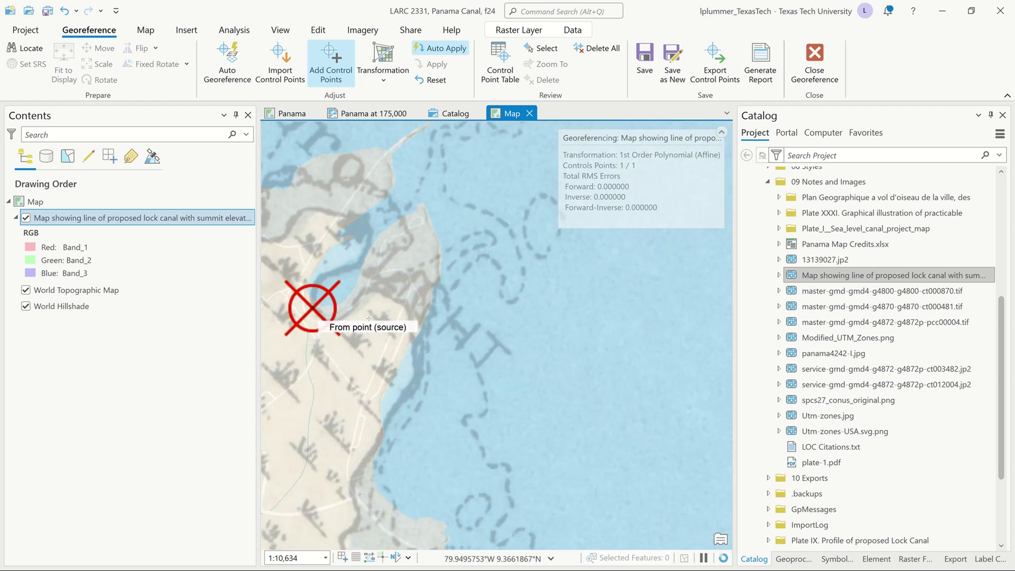
scroll(434, 304, down, 6)
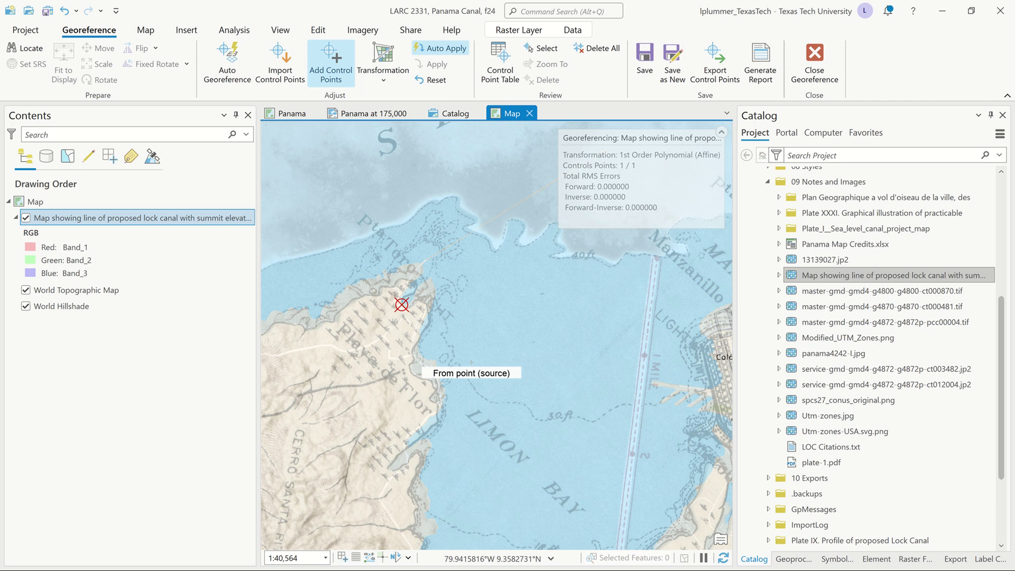
click(645, 56)
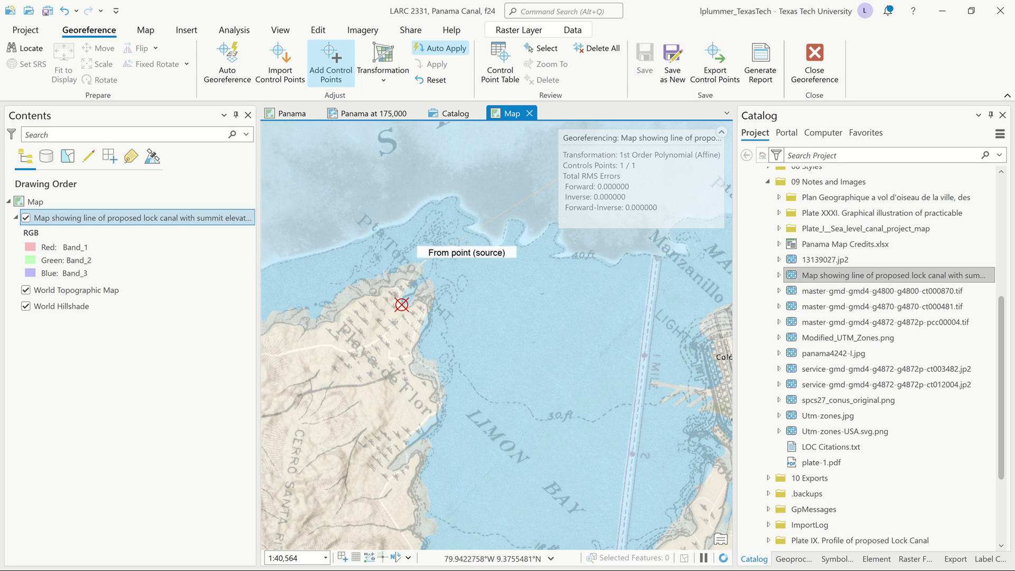
Step: With World Topographic Map hidden, add a second control point linking the raster's coastal point southwest of Panama City to the matching World Hillshade headland
scroll(425, 303, down, 2)
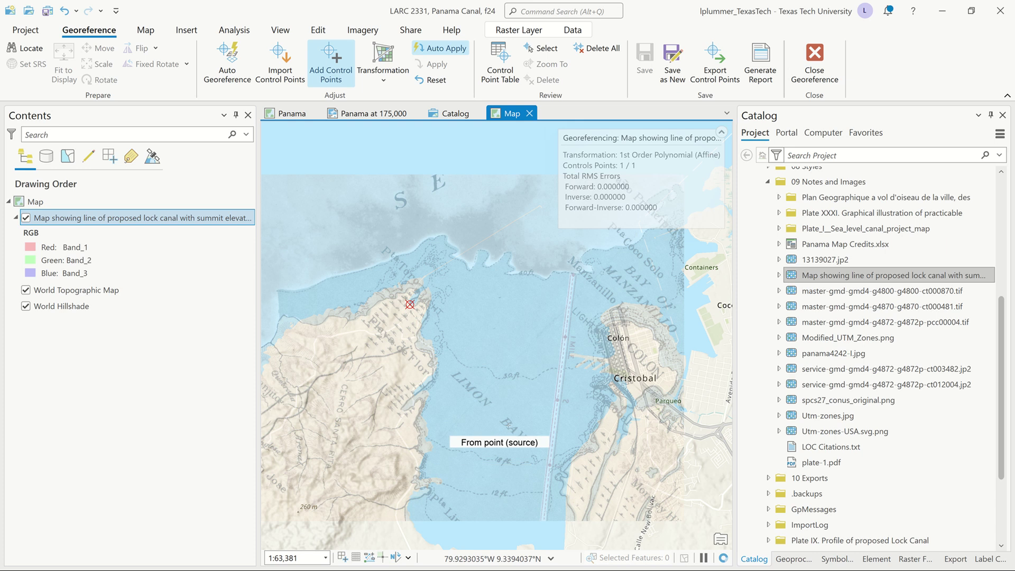
scroll(500, 434, down, 2)
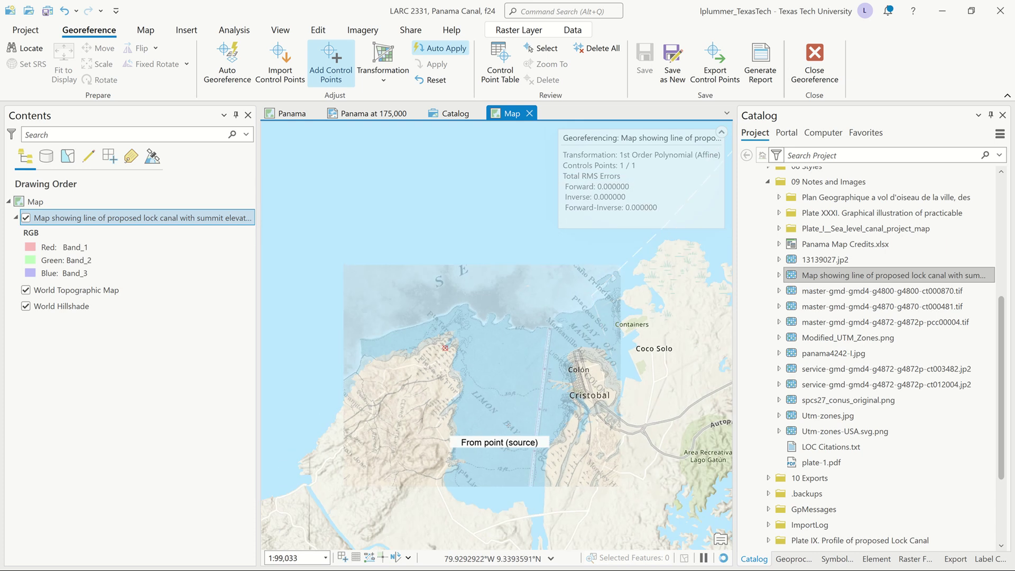
scroll(428, 238, down, 5)
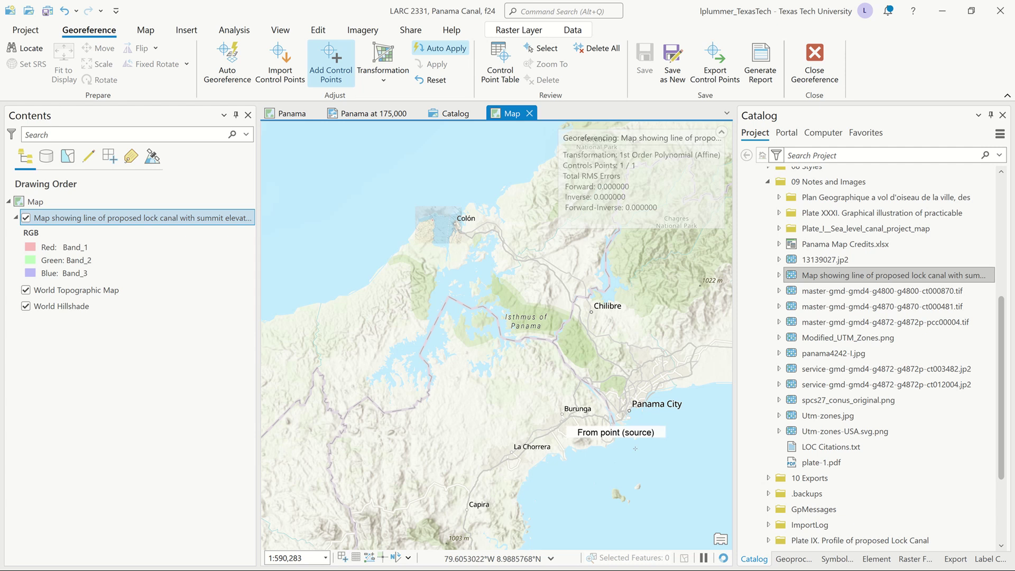
scroll(619, 465, up, 2)
scroll(619, 465, up, 4)
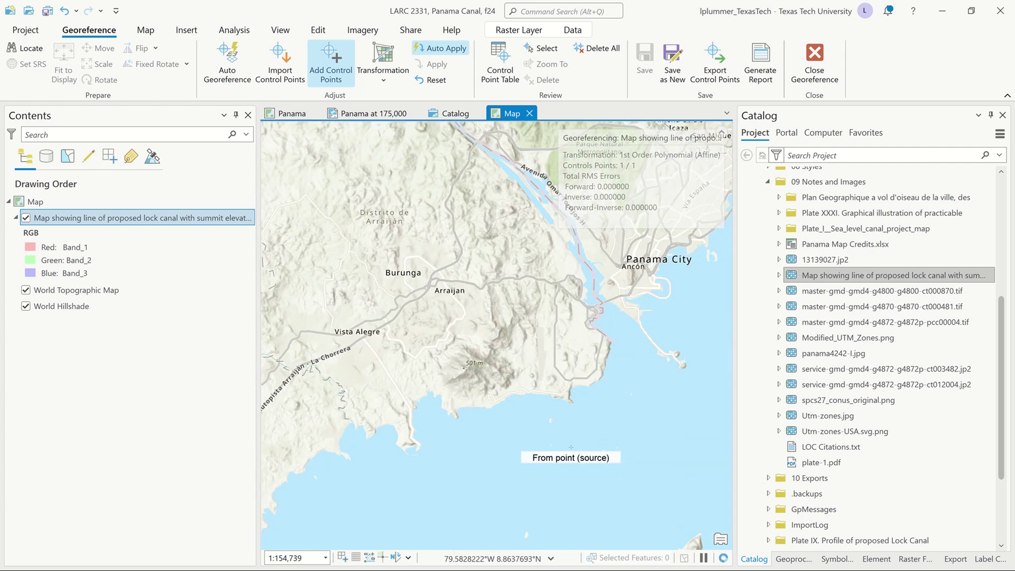
scroll(524, 442, up, 2)
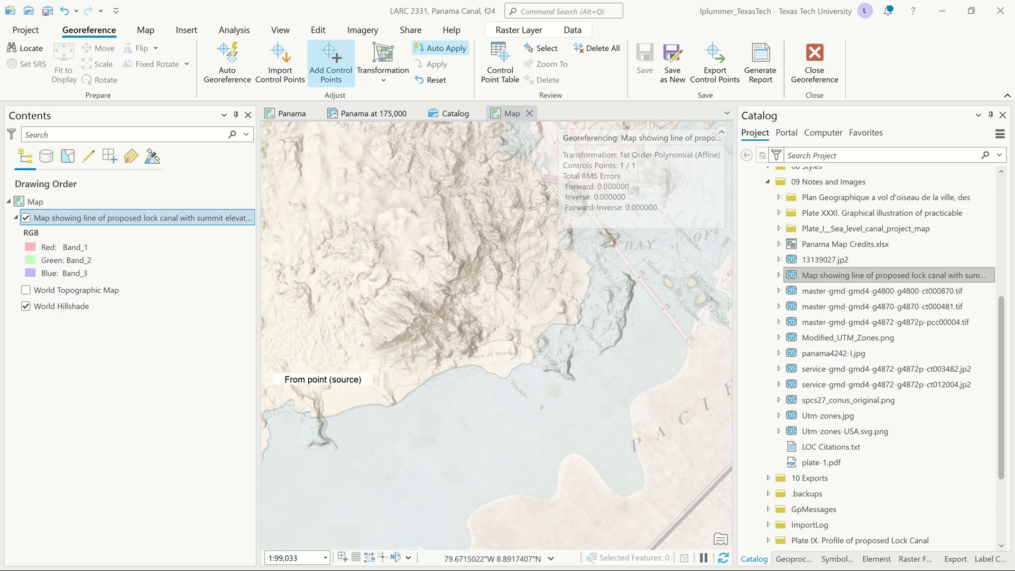
drag(464, 351, 375, 410)
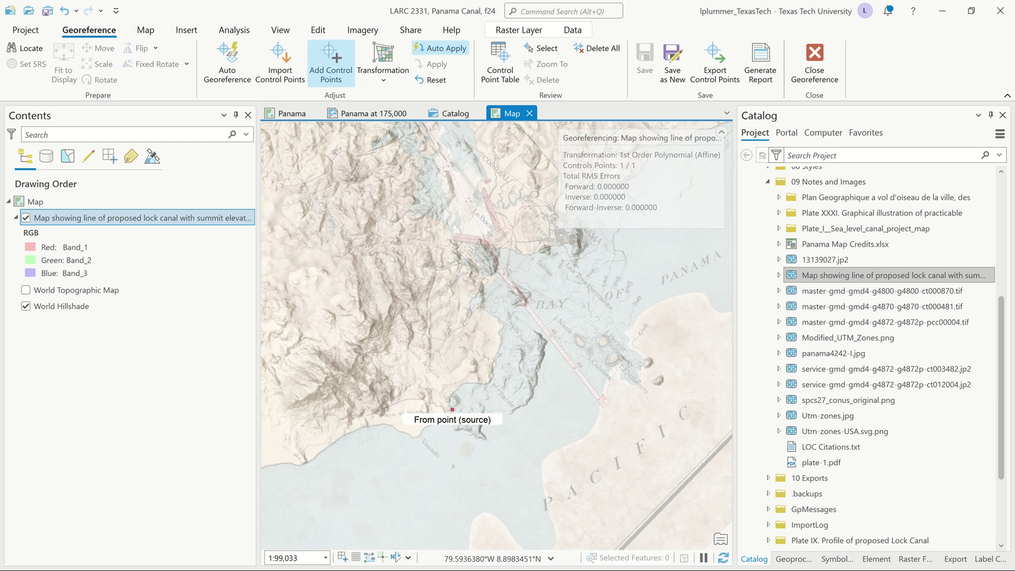
click(452, 409)
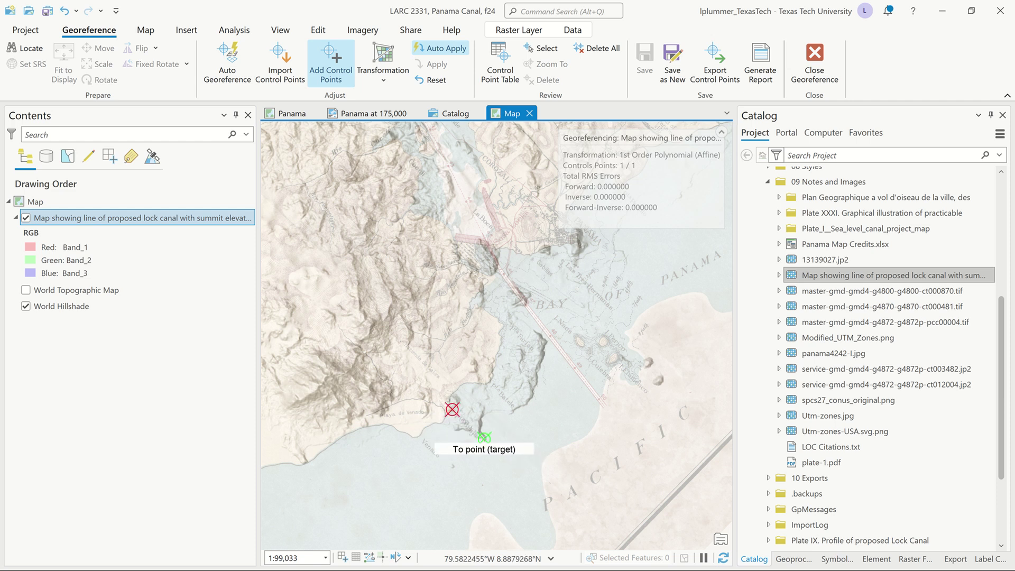
click(484, 438)
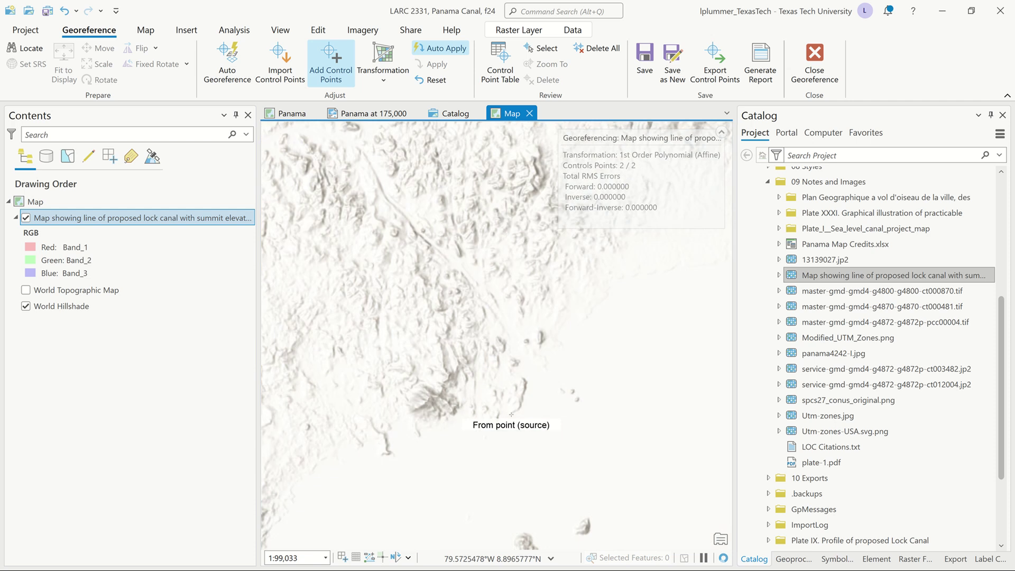
scroll(512, 415, up, 3)
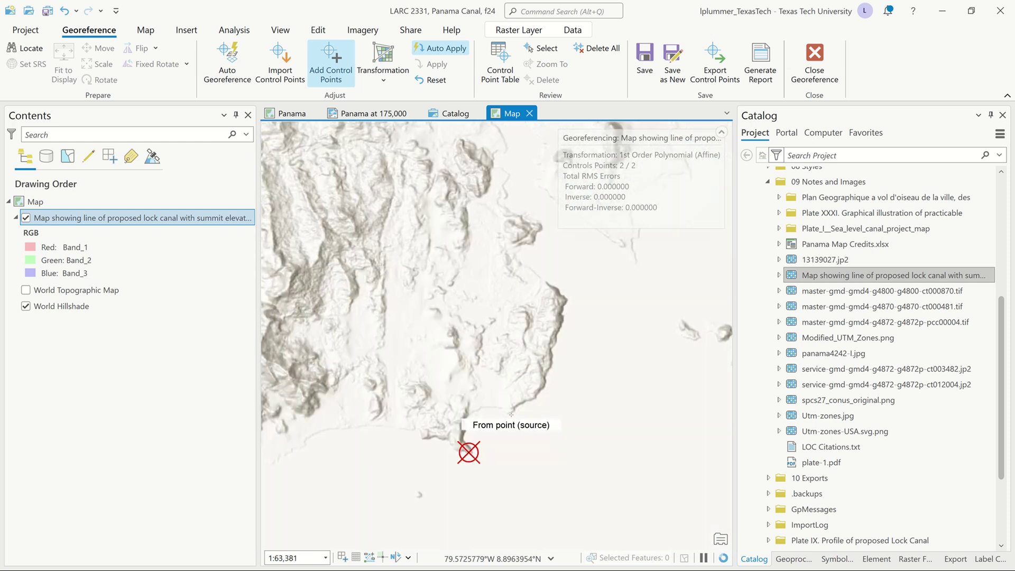
Step: Save the georeferencing and check the raster's alignment with World Hillshade around Panama Bay and the inland lakes and rivers
click(643, 57)
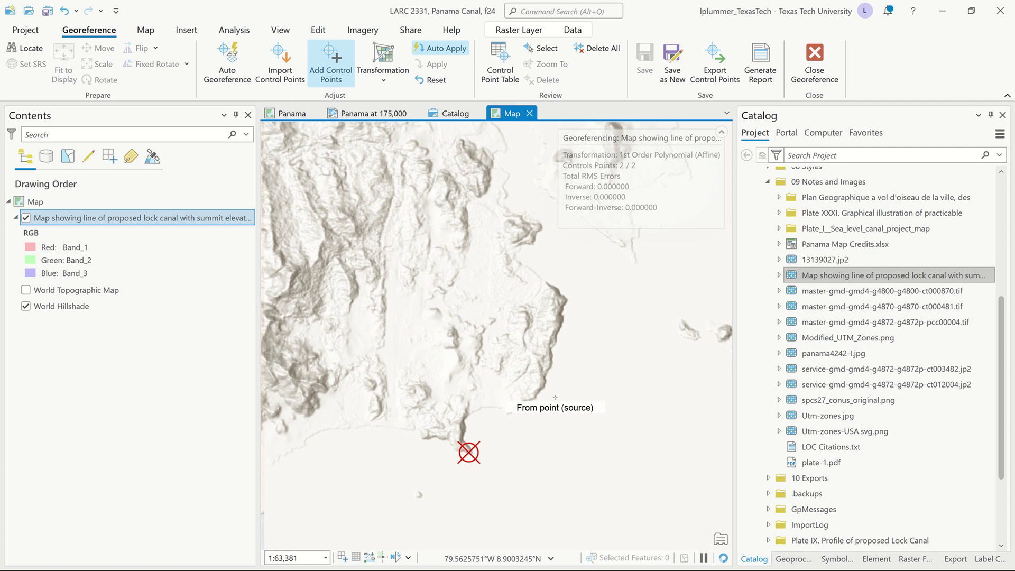
drag(557, 401, 479, 409)
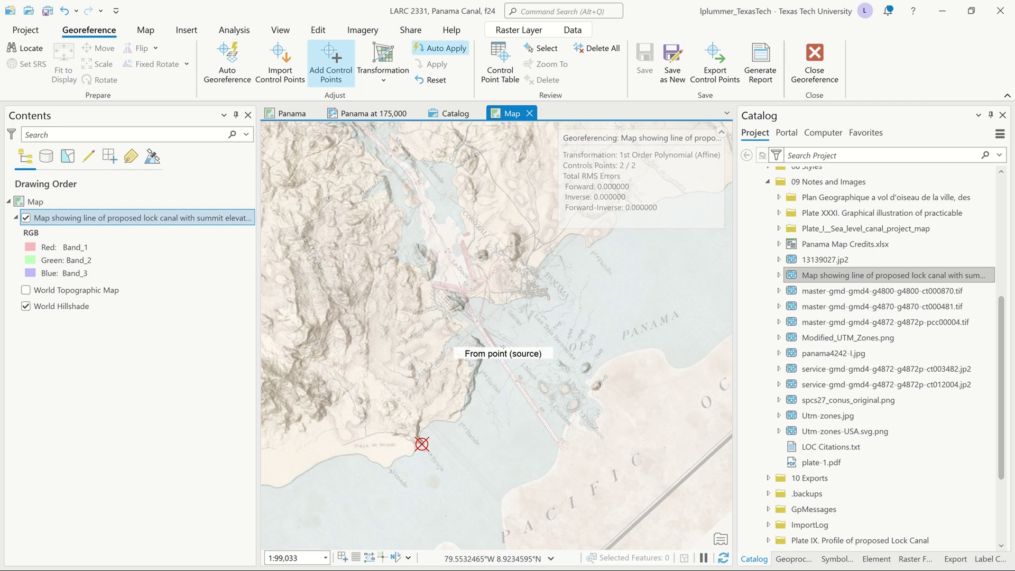
scroll(476, 357, up, 1)
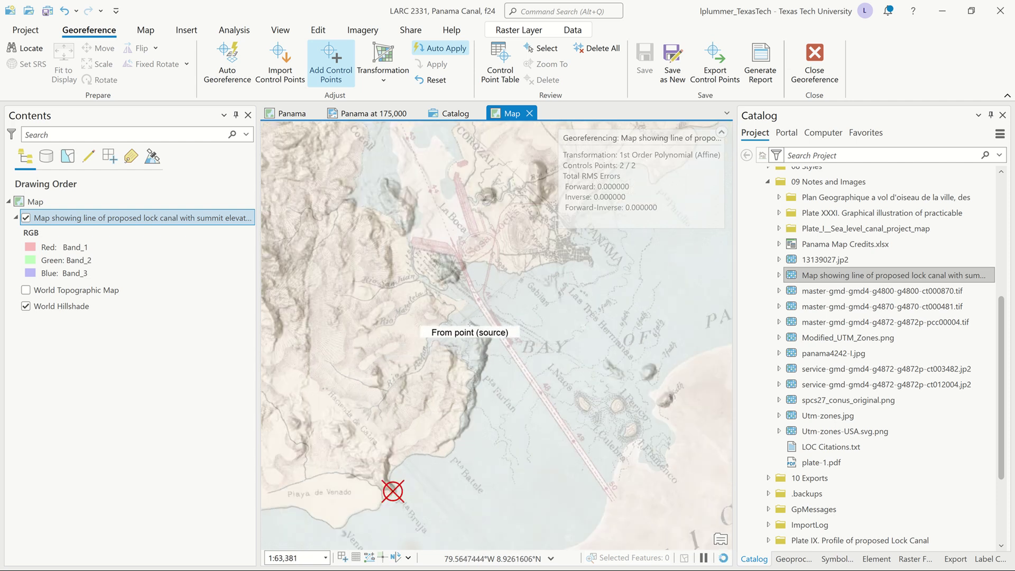
scroll(469, 325, down, 4)
scroll(470, 327, down, 2)
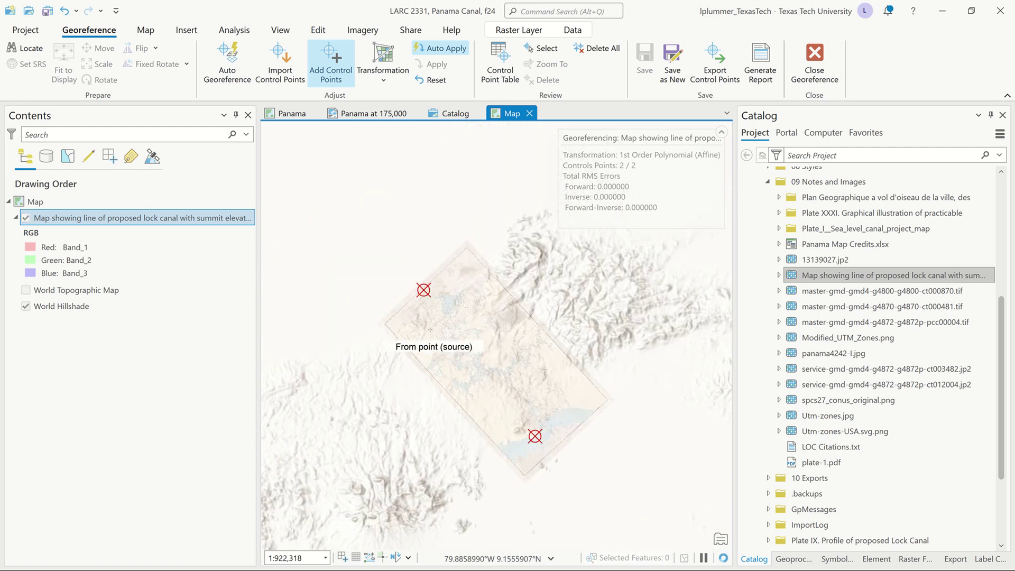
scroll(456, 406, up, 3)
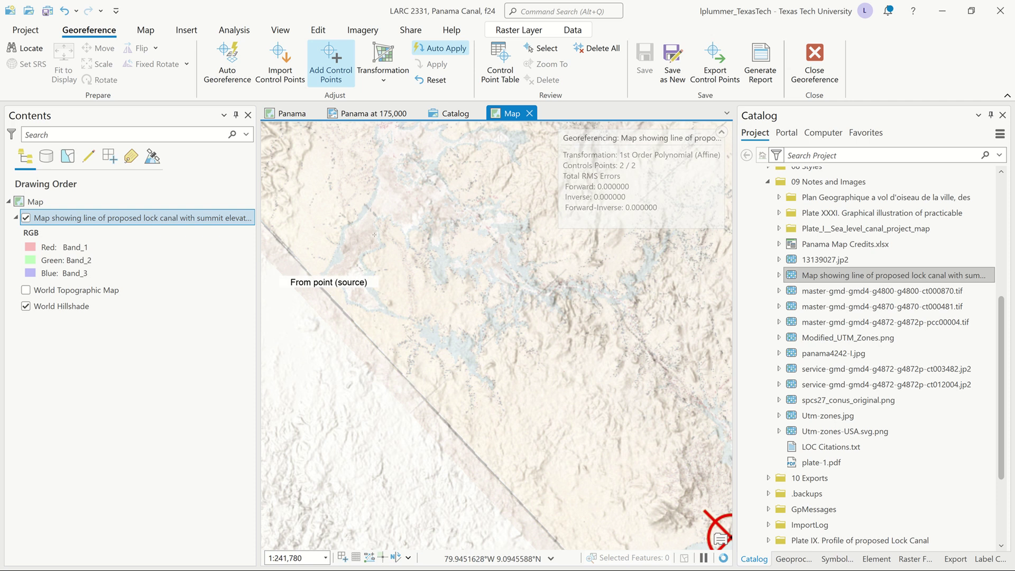
scroll(447, 337, up, 1)
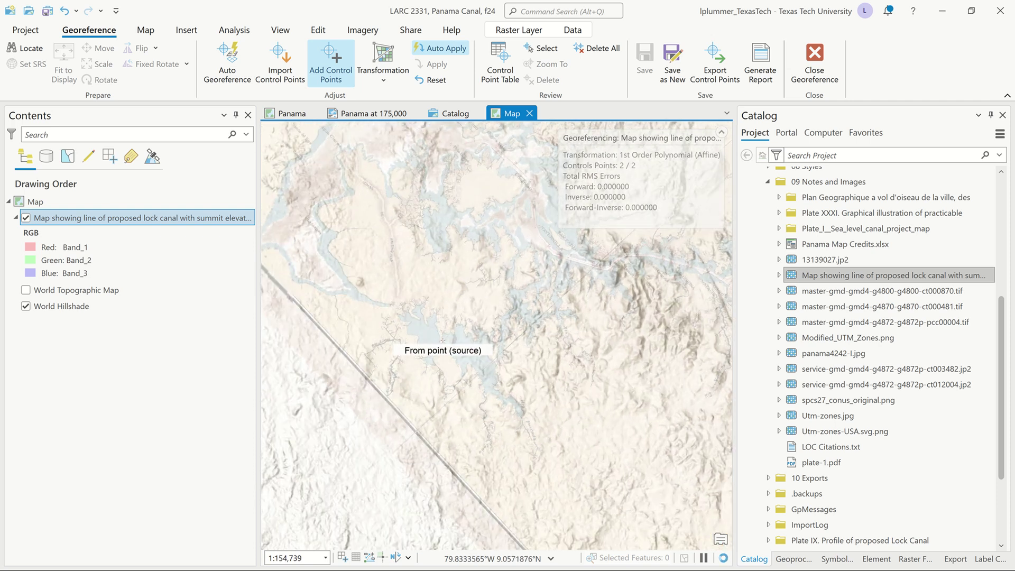
scroll(443, 343, down, 1)
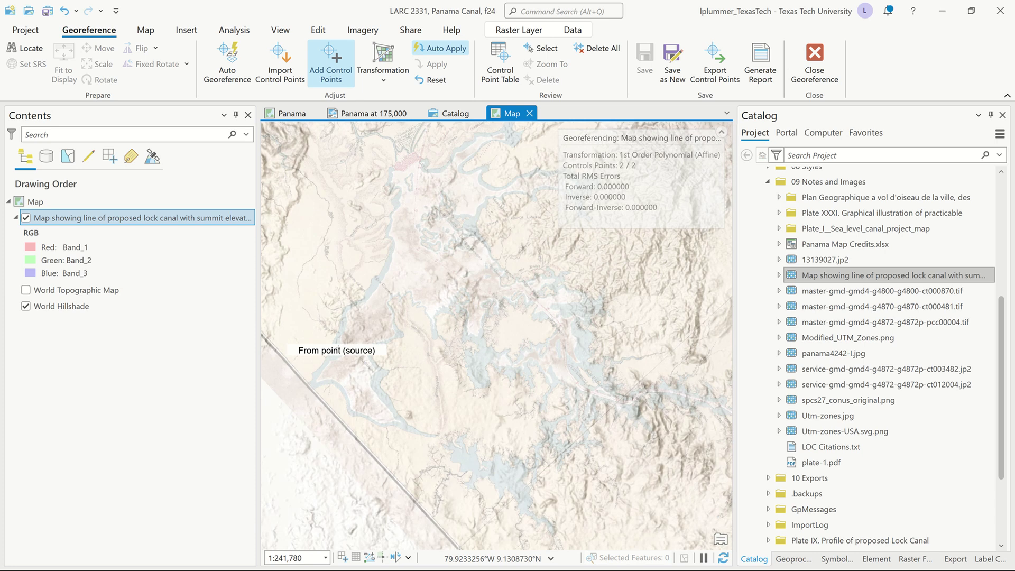
scroll(338, 347, up, 2)
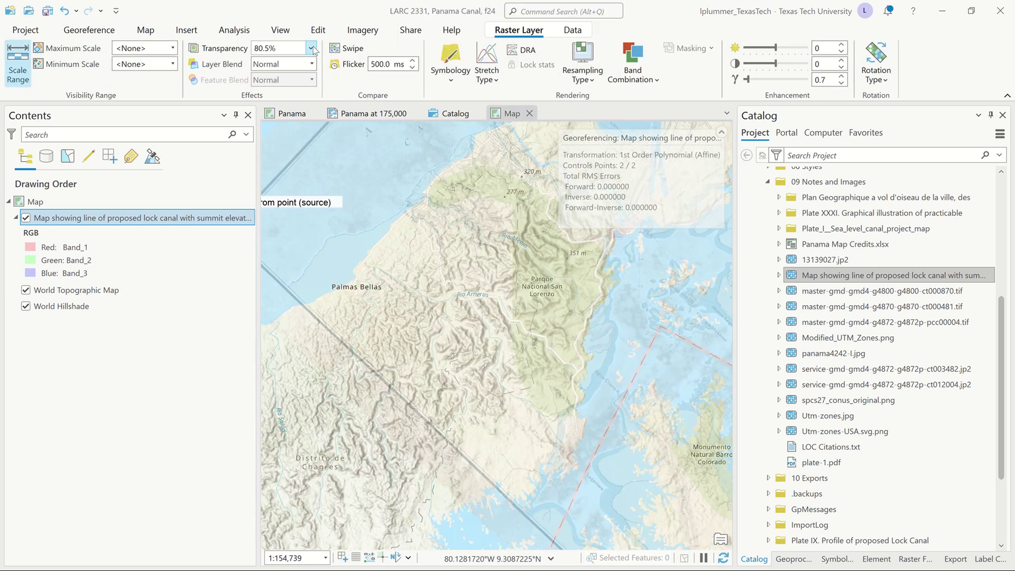
Step: Set the raster layer's transparency to 45.2% and compare the raster with the topographic basemap south of Colón
click(311, 49)
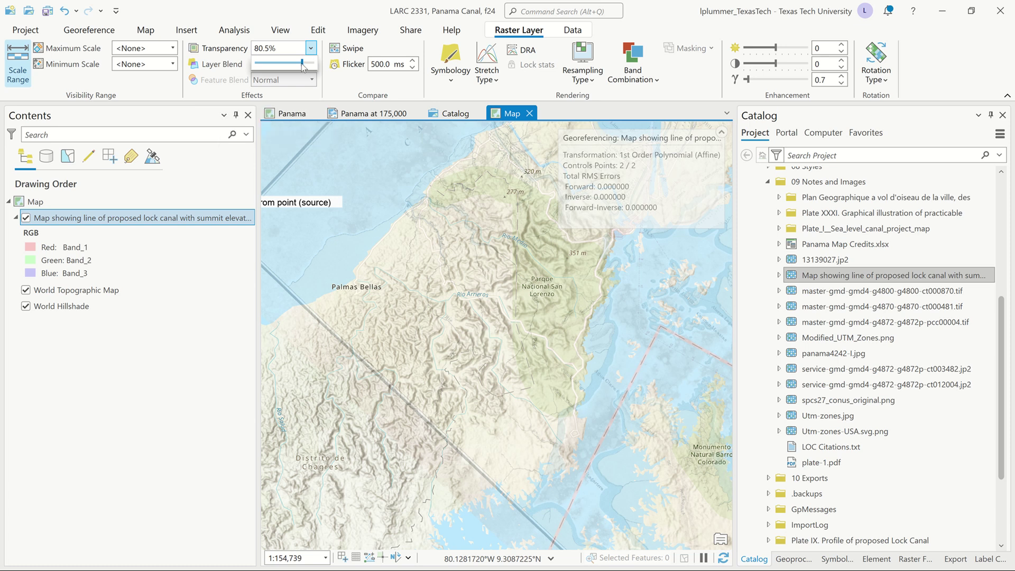
mouse_move(301, 66)
mouse_down()
mouse_move(268, 67)
mouse_move(297, 78)
mouse_move(283, 73)
mouse_up()
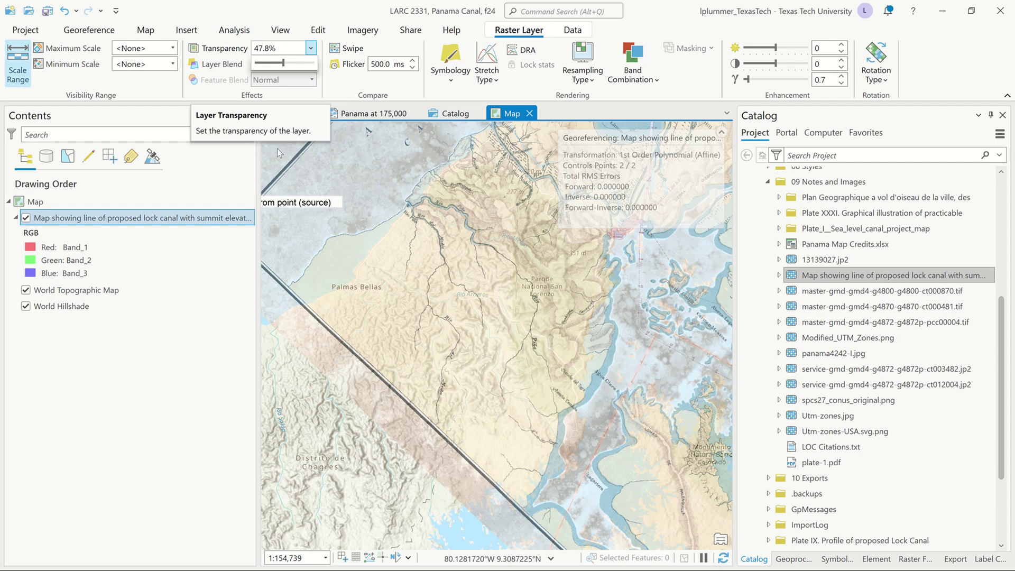
click(277, 63)
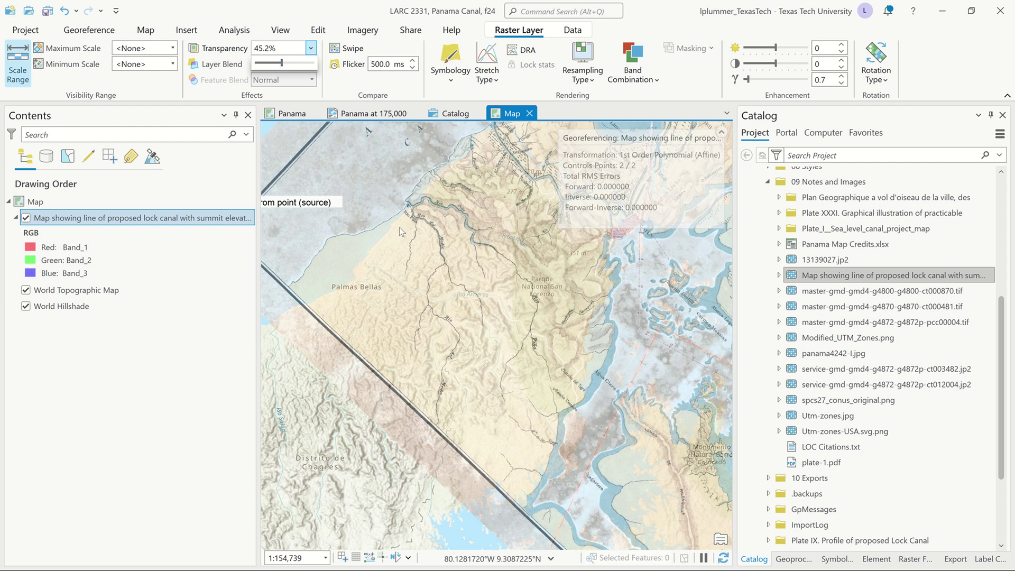
click(294, 304)
click(371, 296)
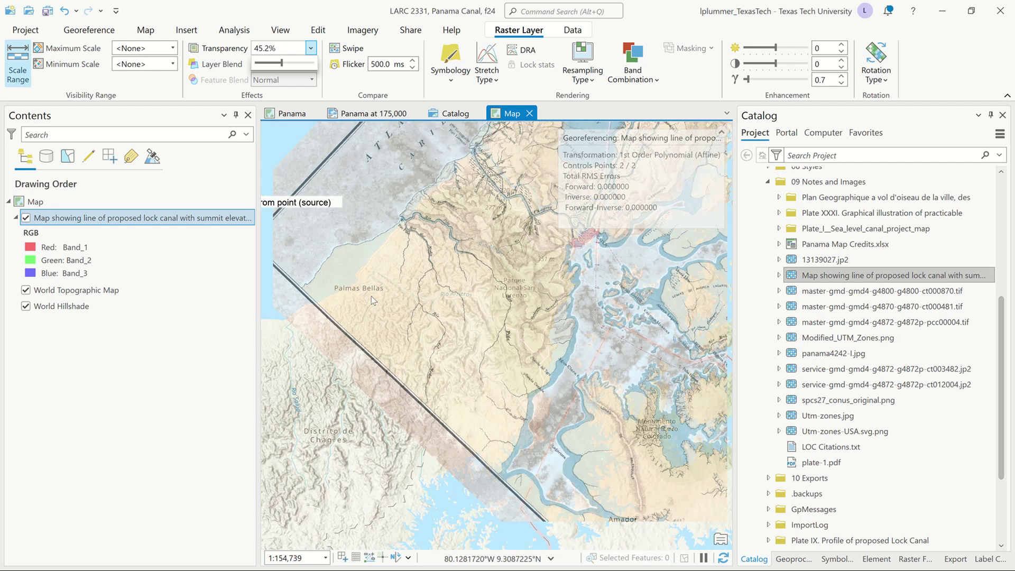
scroll(373, 294, down, 3)
click(325, 330)
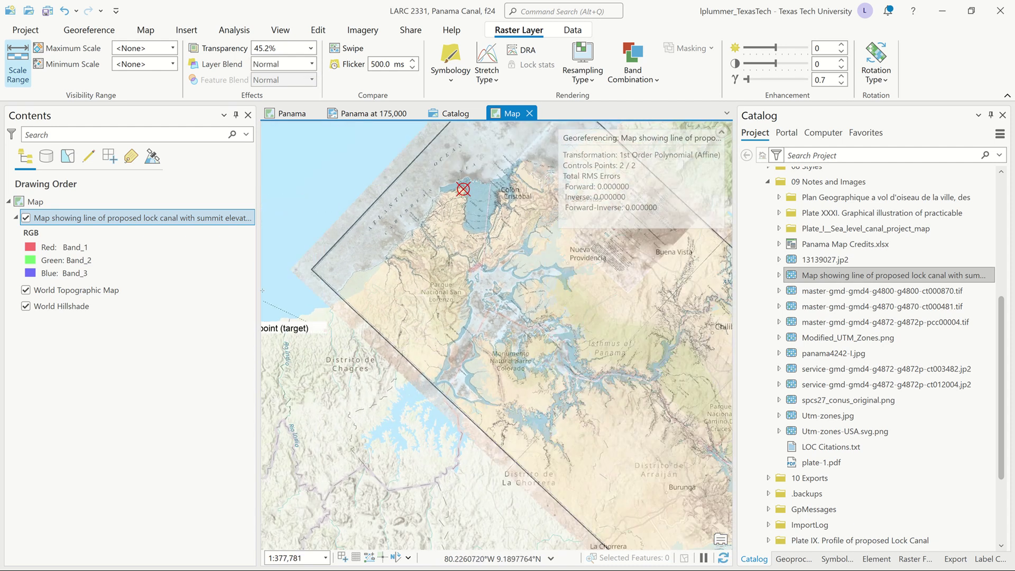
key(Escape)
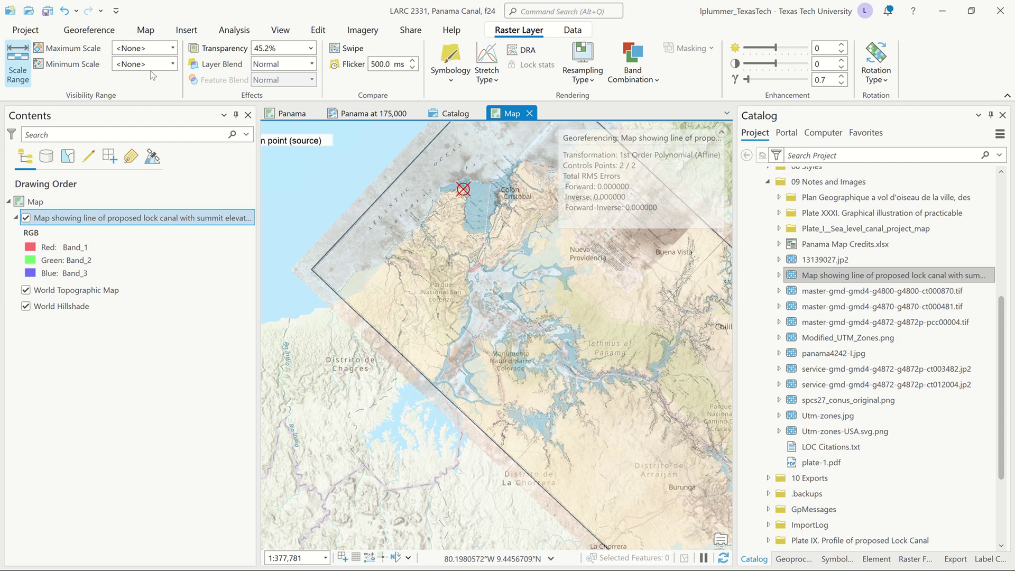
Step: Save the georeferencing and review the raster's overall fit between Colón and Panama City
click(110, 29)
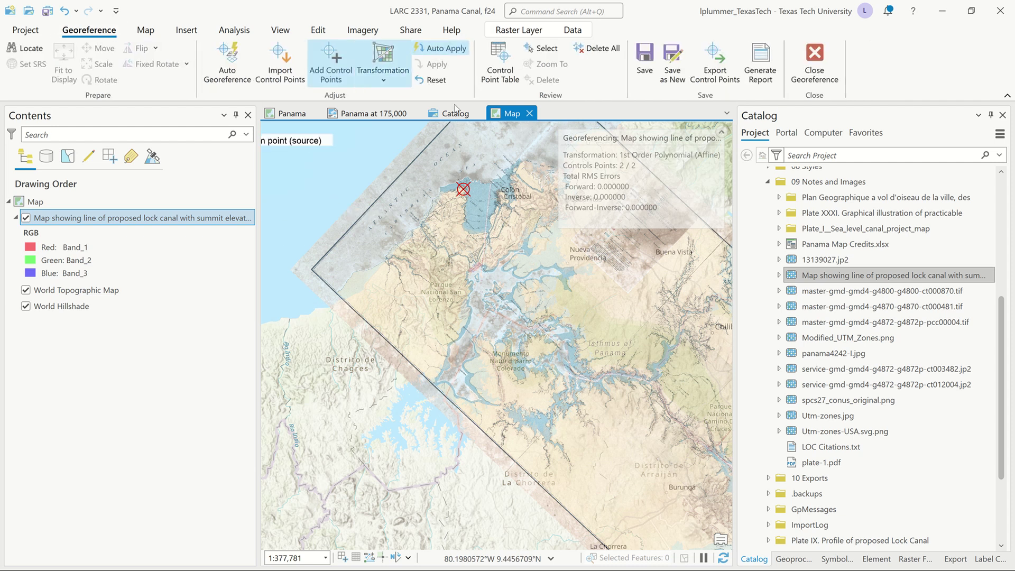
click(645, 59)
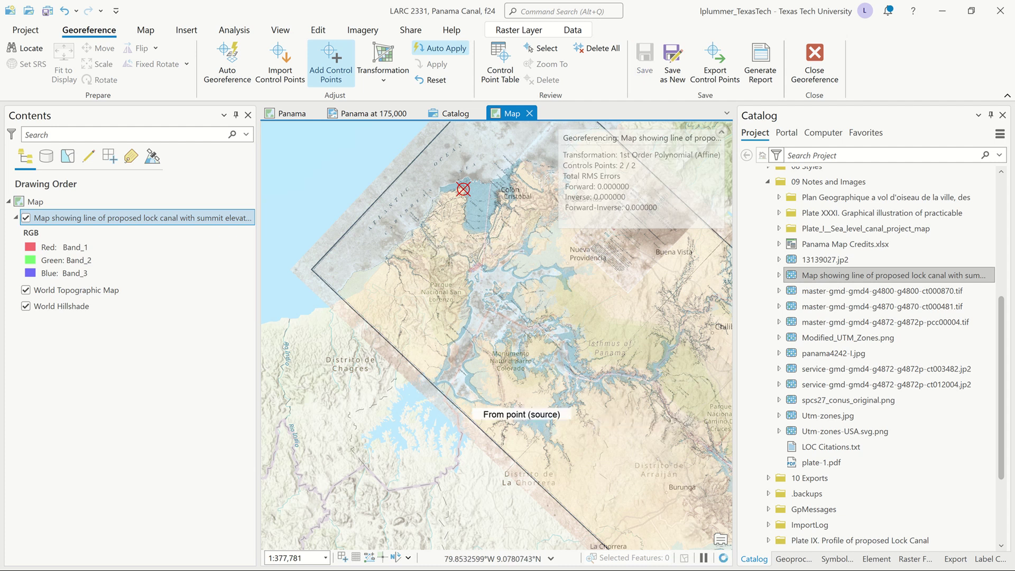
drag(484, 396, 376, 411)
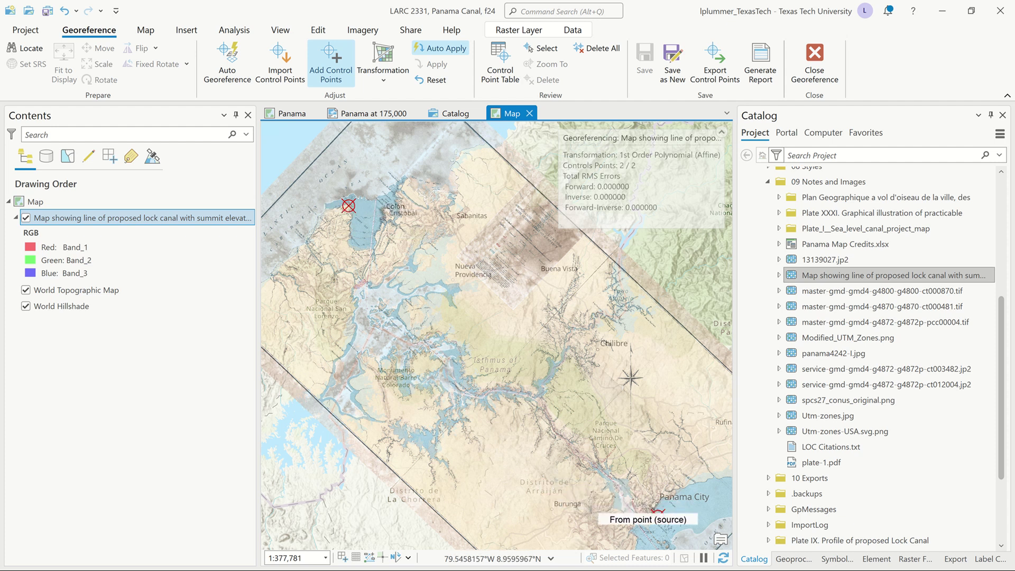
scroll(523, 305, down, 1)
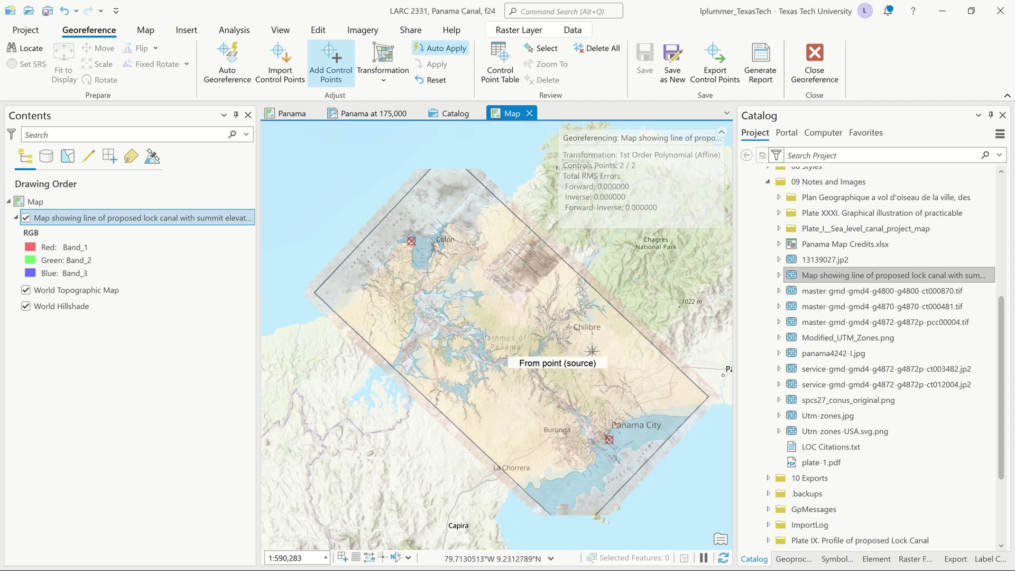
scroll(494, 308, up, 1)
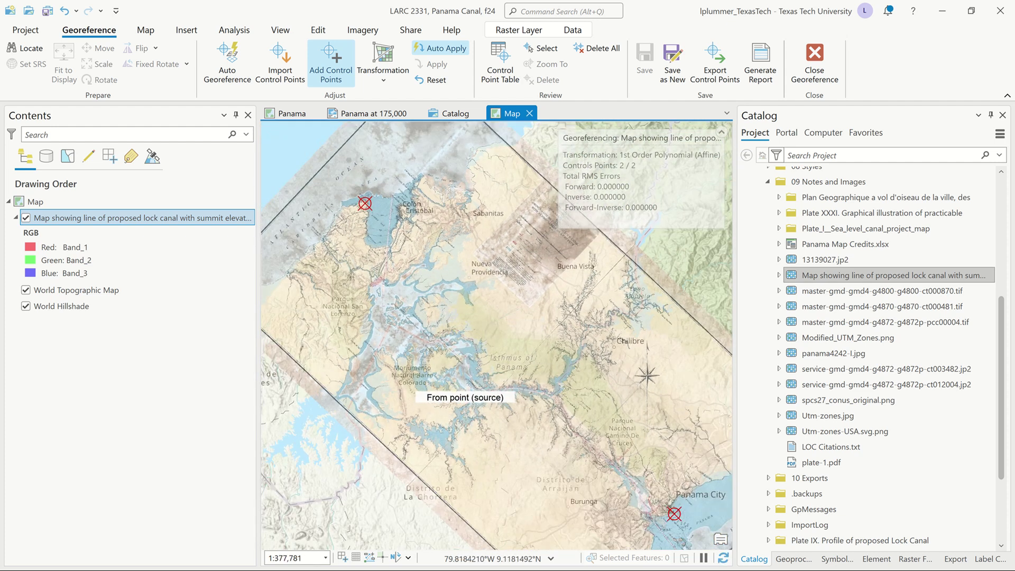
drag(437, 392, 511, 353)
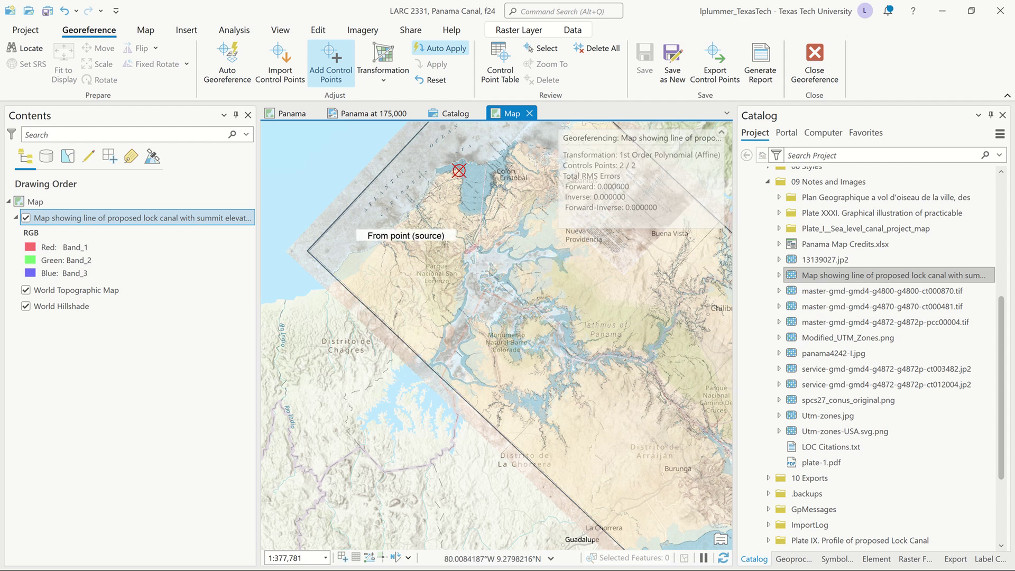
Step: Set the raster layer's transparency to 75.0% and compare its coastline with the basemap around Panama City and Colón
click(519, 30)
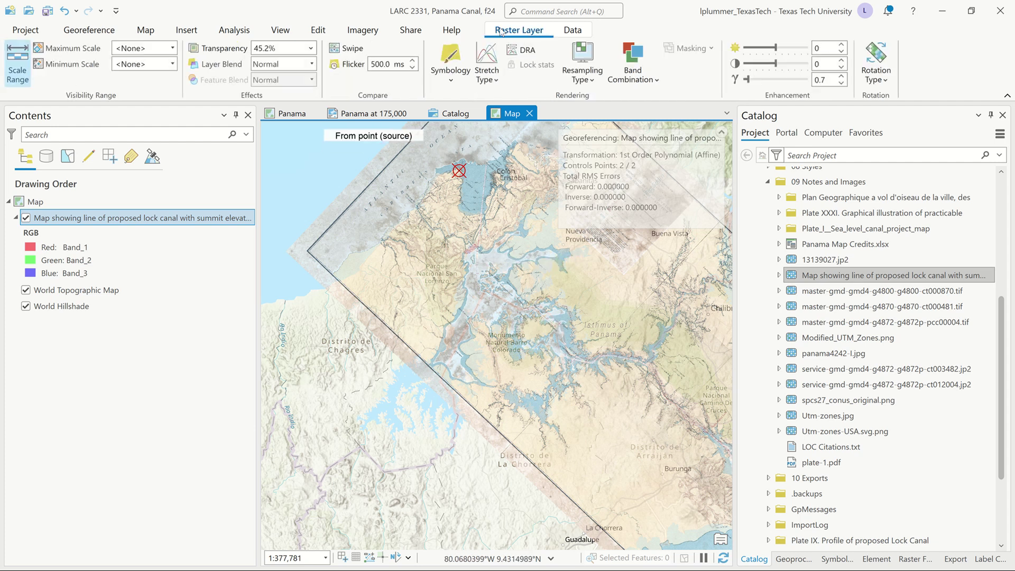
click(311, 48)
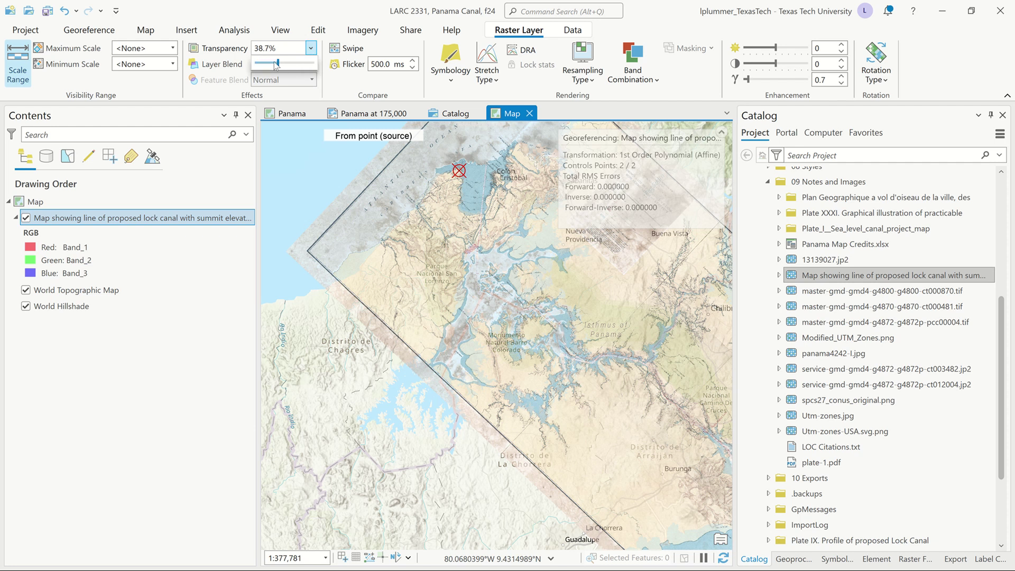
drag(277, 64, 300, 83)
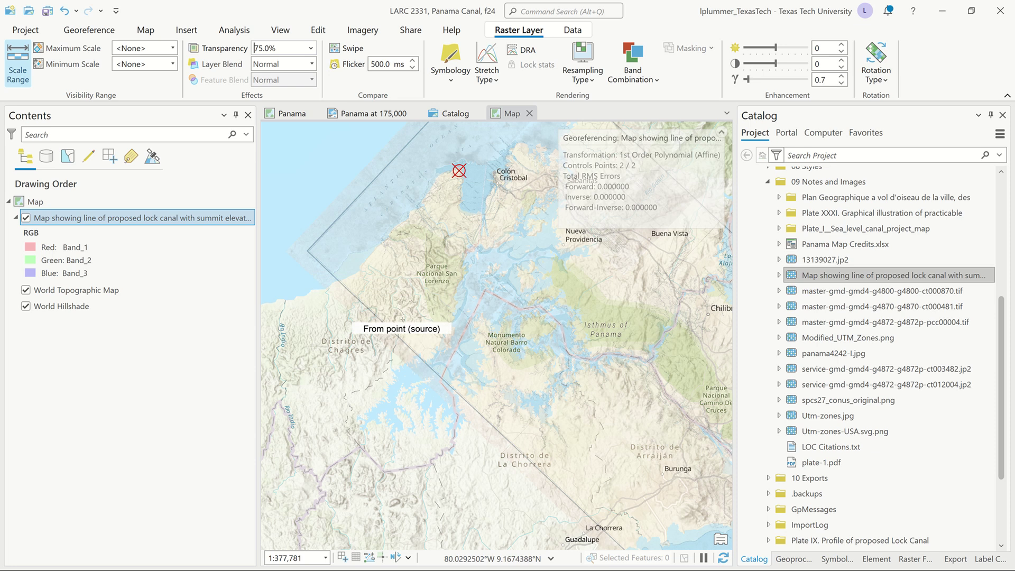
scroll(427, 199, down, 2)
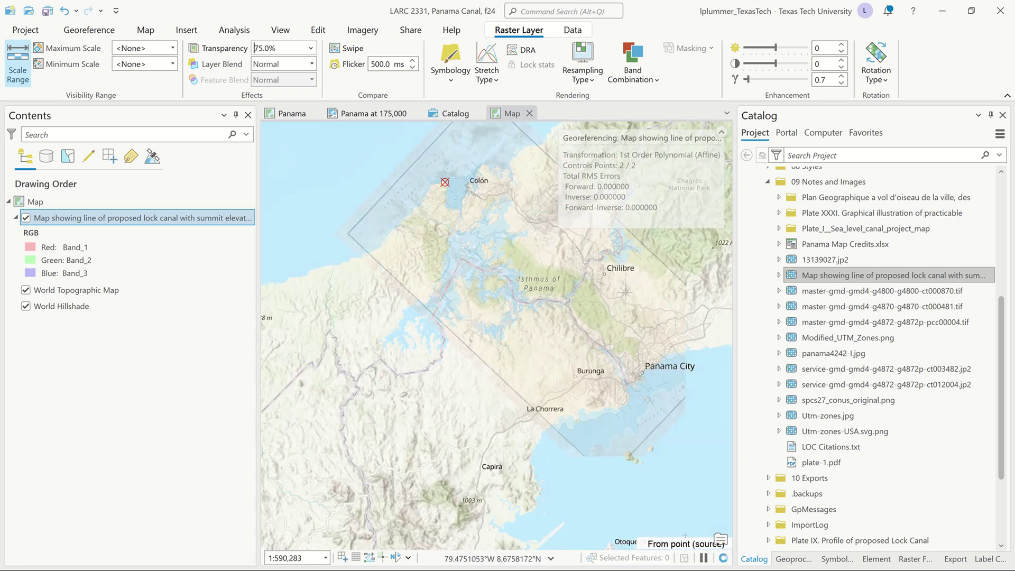
scroll(660, 490, up, 2)
scroll(660, 490, up, 2)
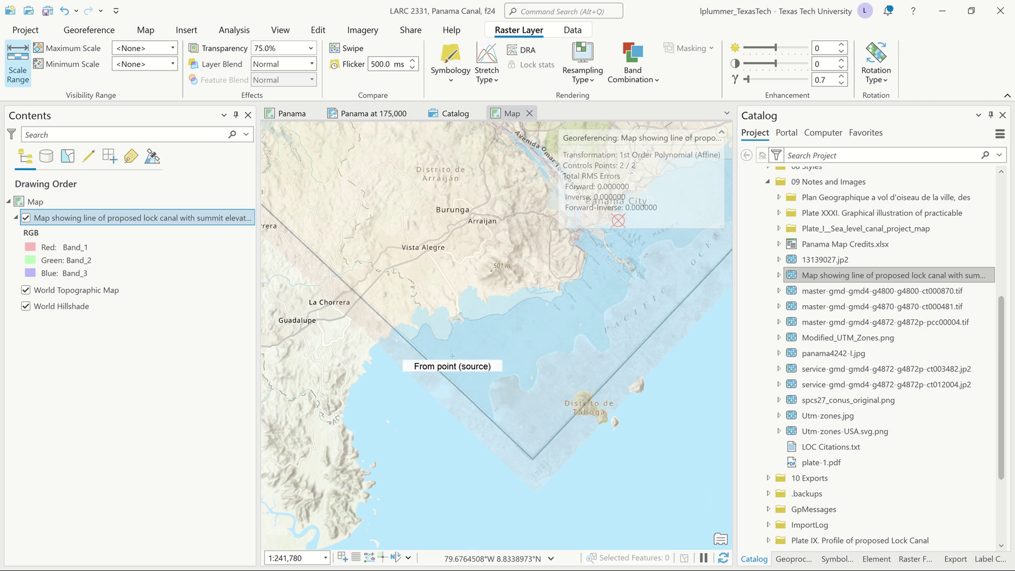
scroll(453, 356, down, 3)
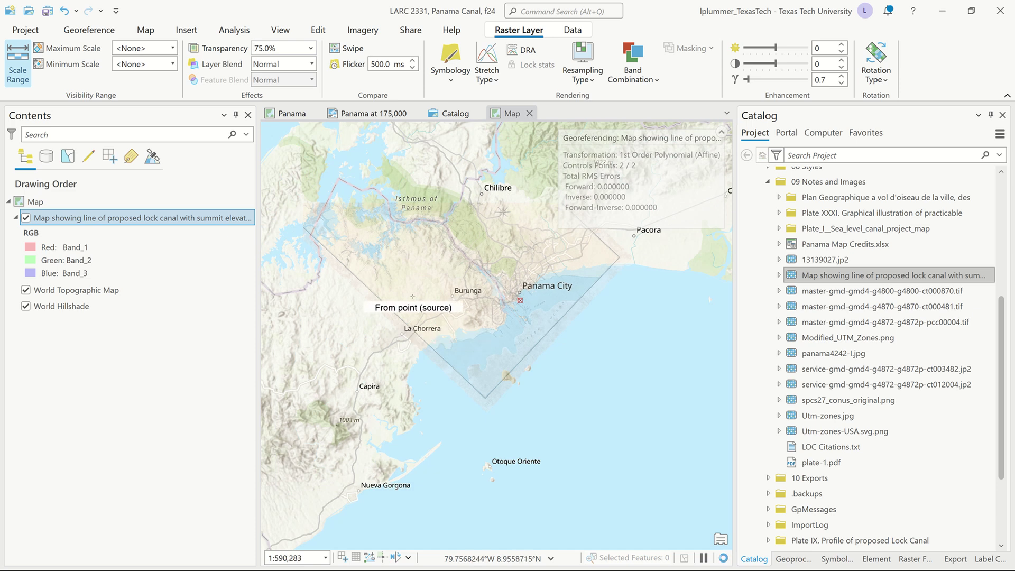
drag(417, 305, 451, 420)
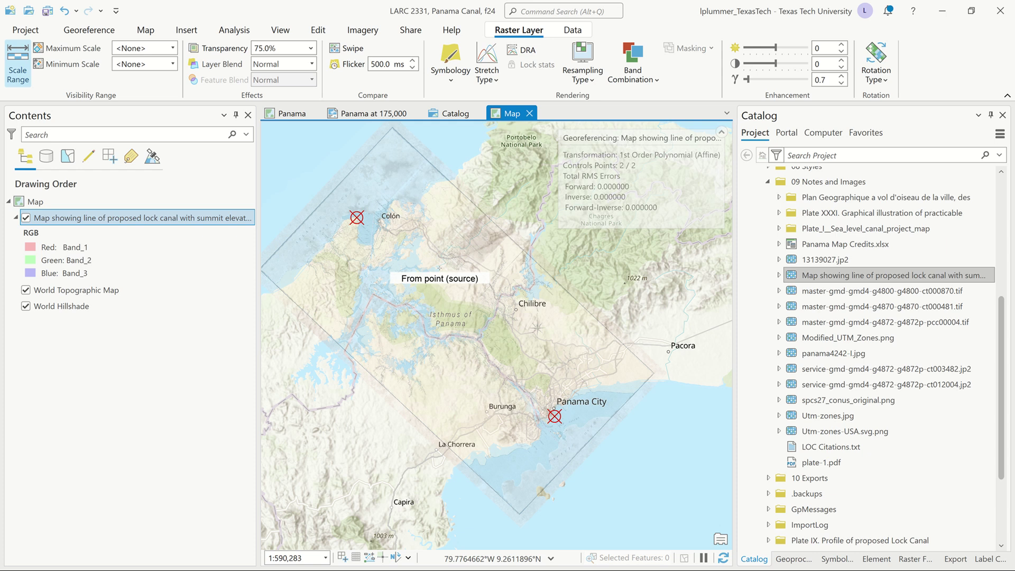
Step: Set the raster layer's transparency to 0%
click(311, 49)
drag(300, 62, 300, 62)
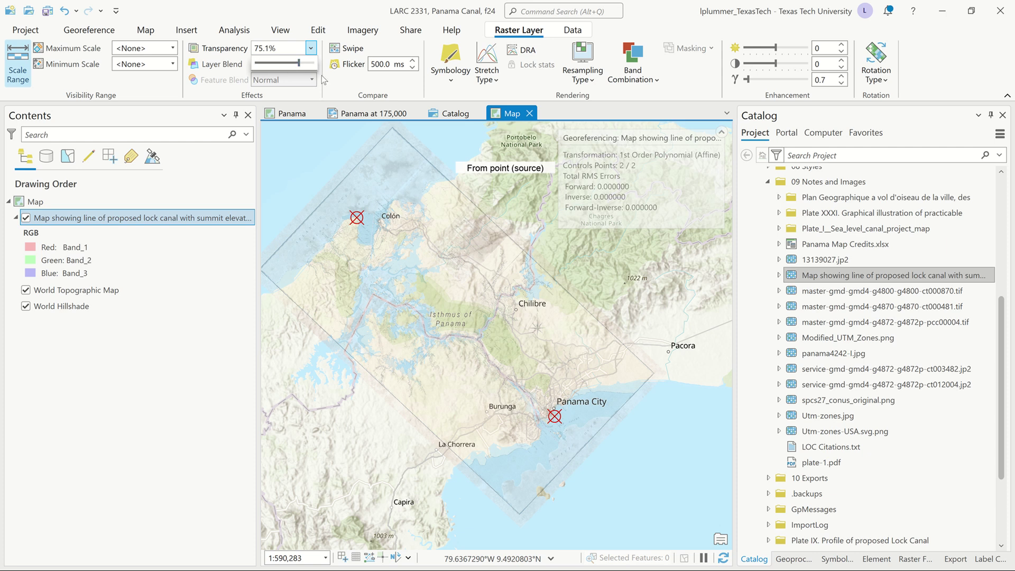
click(277, 48)
text(0)
key(Return)
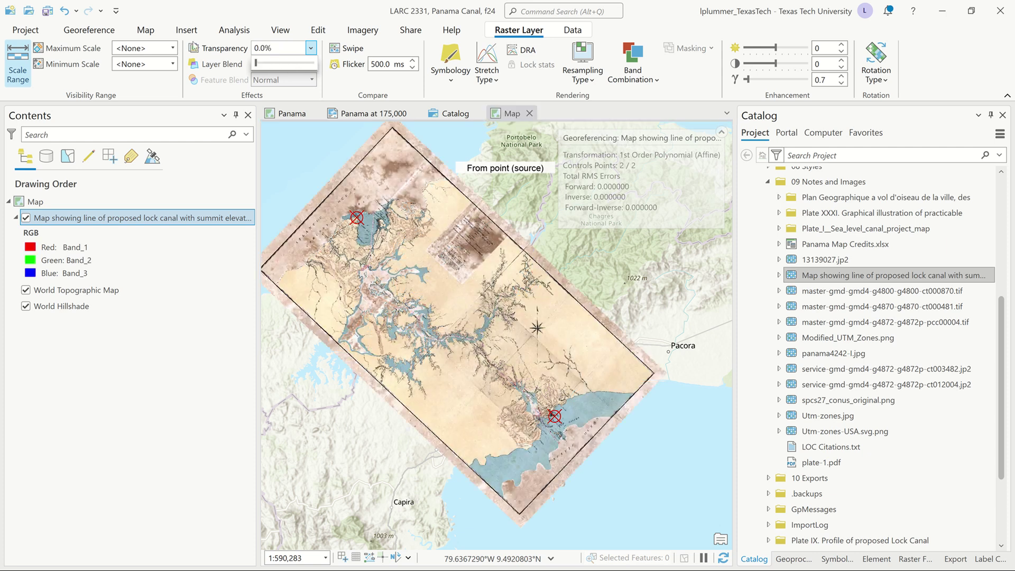
Step: Start saving the georeferenced raster as a new dataset and review its export settings
click(100, 31)
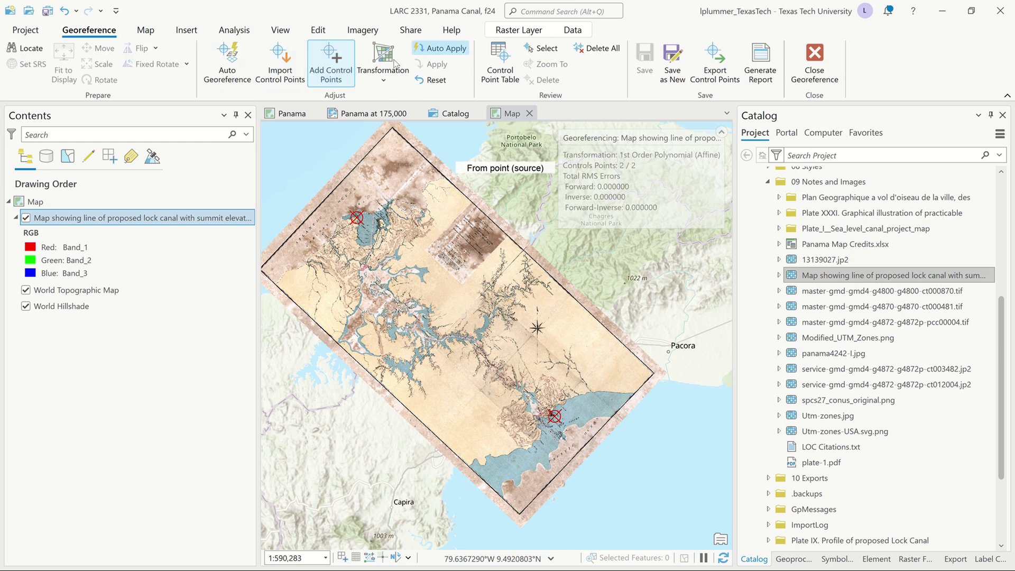
click(678, 60)
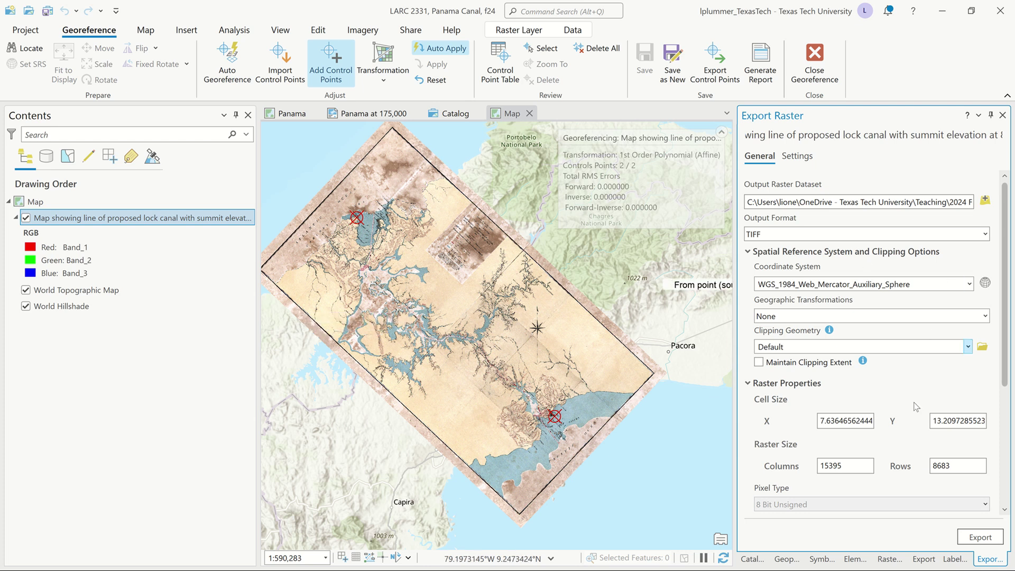
scroll(912, 405, down, 5)
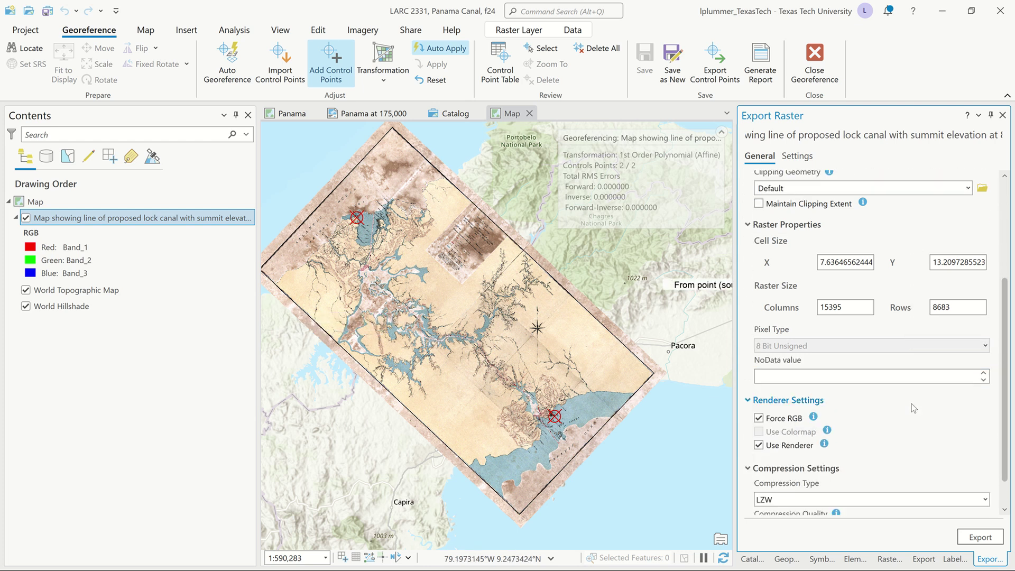
scroll(883, 400, up, 5)
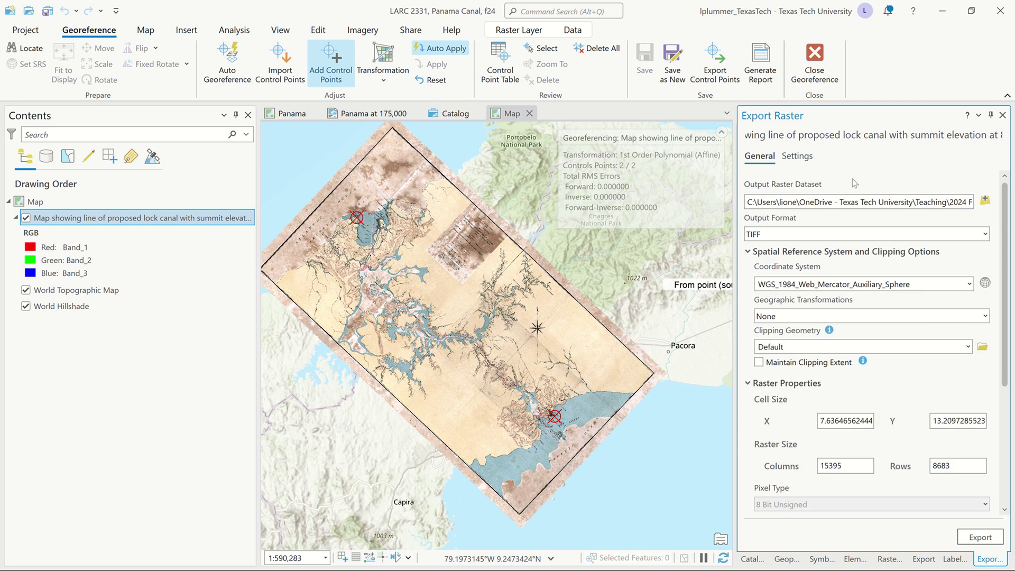
Step: Browse for the export's output location and open the project's 09 Notes and Images folder
click(985, 201)
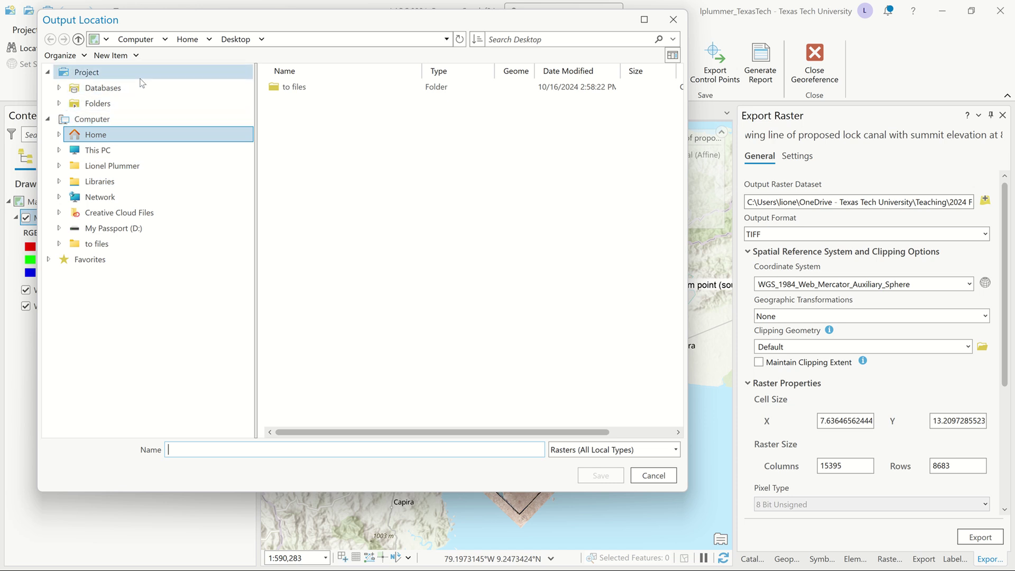
click(141, 77)
double_click(296, 103)
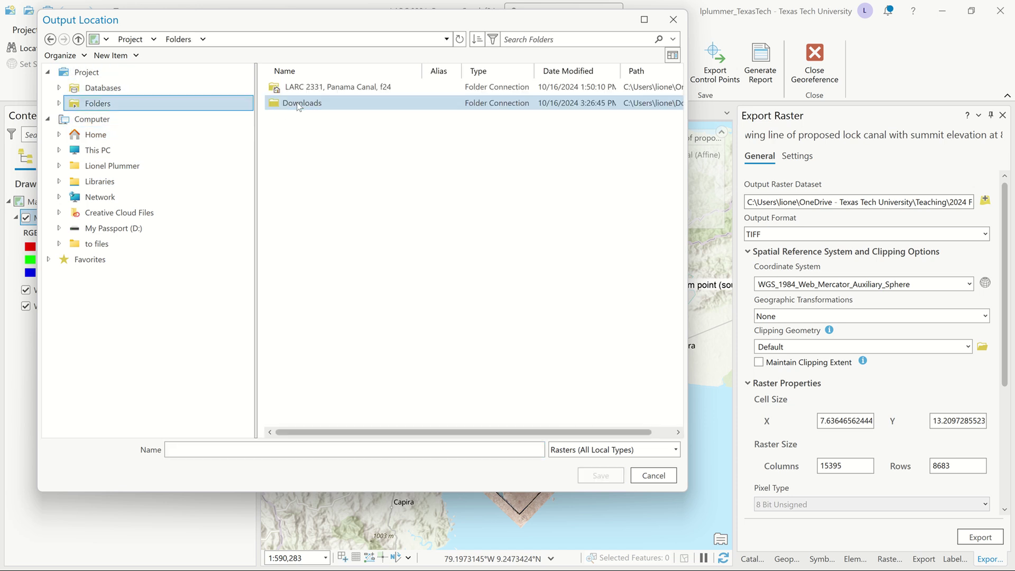
double_click(306, 86)
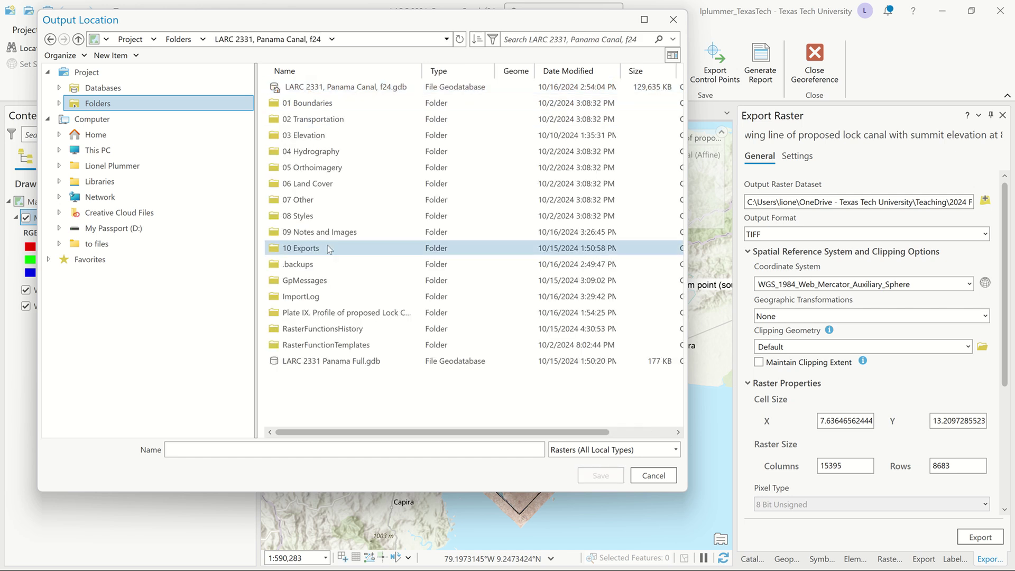
double_click(334, 235)
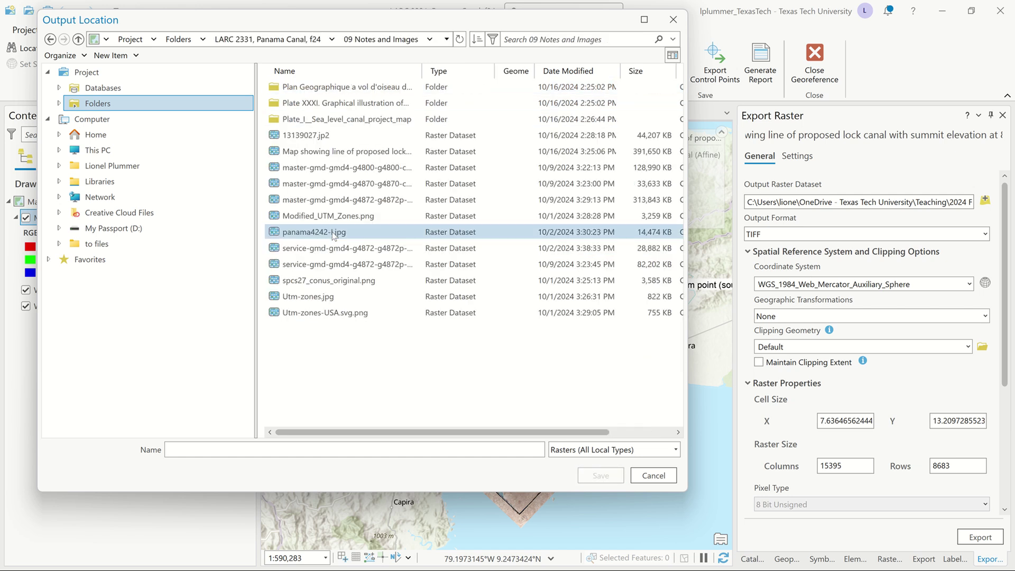
Step: Name the output "Map showing line of proposed lock canal with summit elevation at 85 feet, georeferenced.tif" and export the raster
click(373, 152)
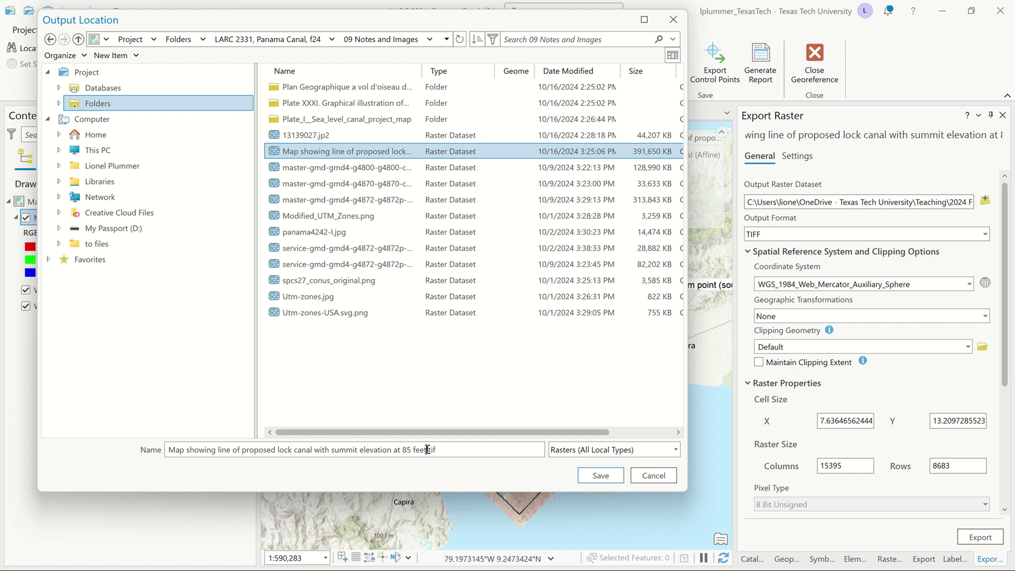
text(, )
text(georef)
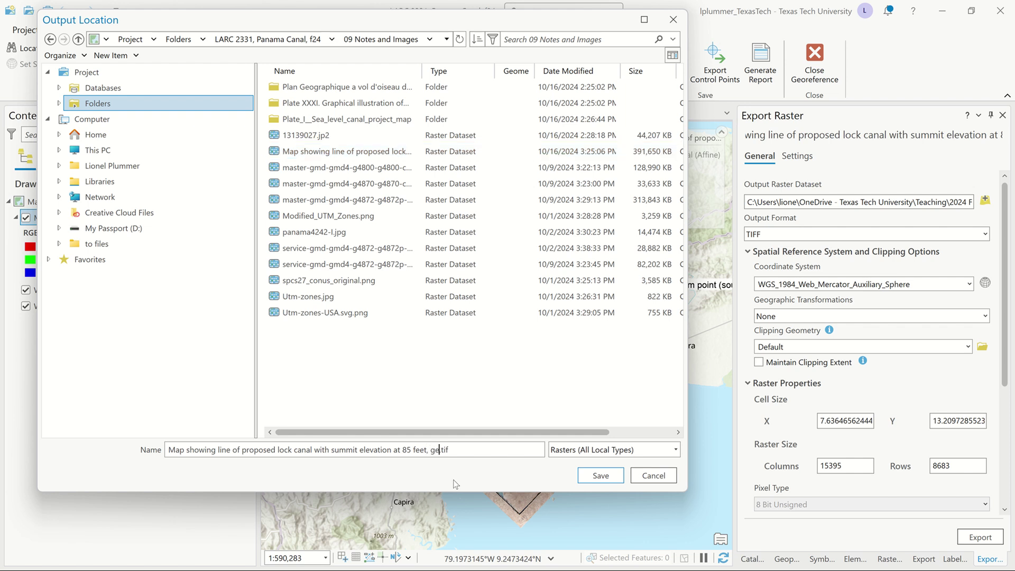
text(erented)
click(611, 479)
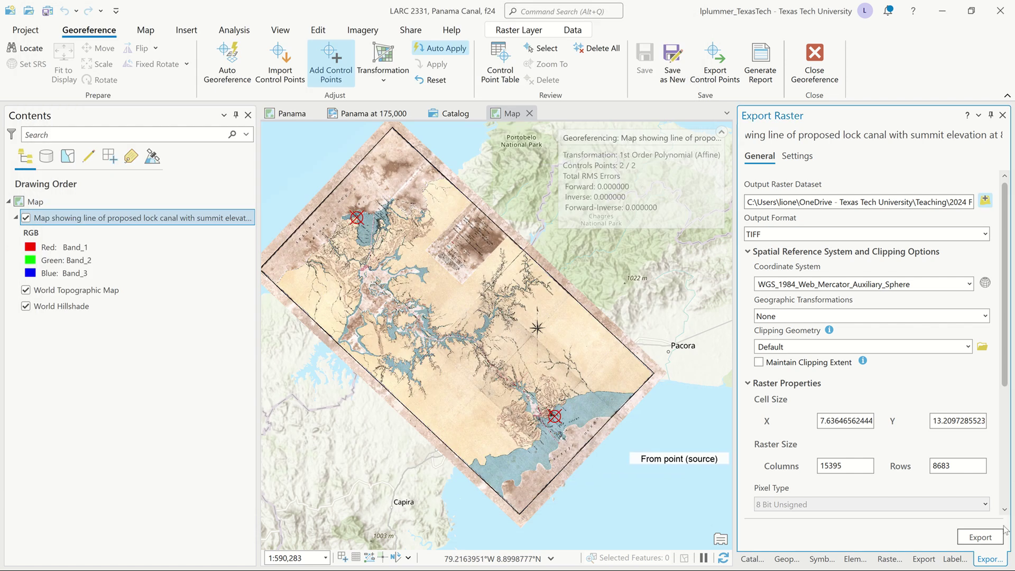
click(980, 538)
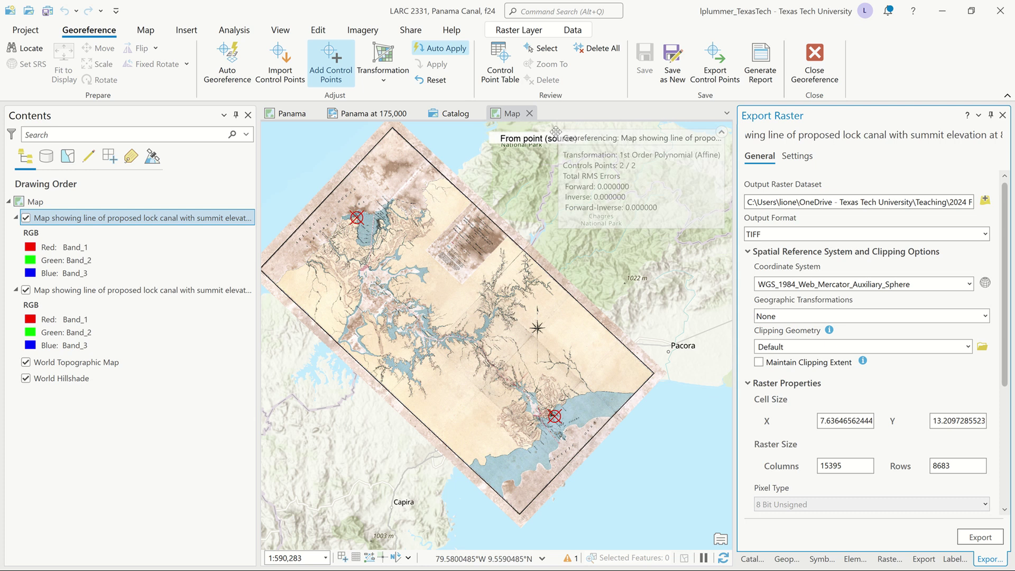
Step: End the georeferencing session and close its map view, returning to Panama in the Panama map
click(826, 57)
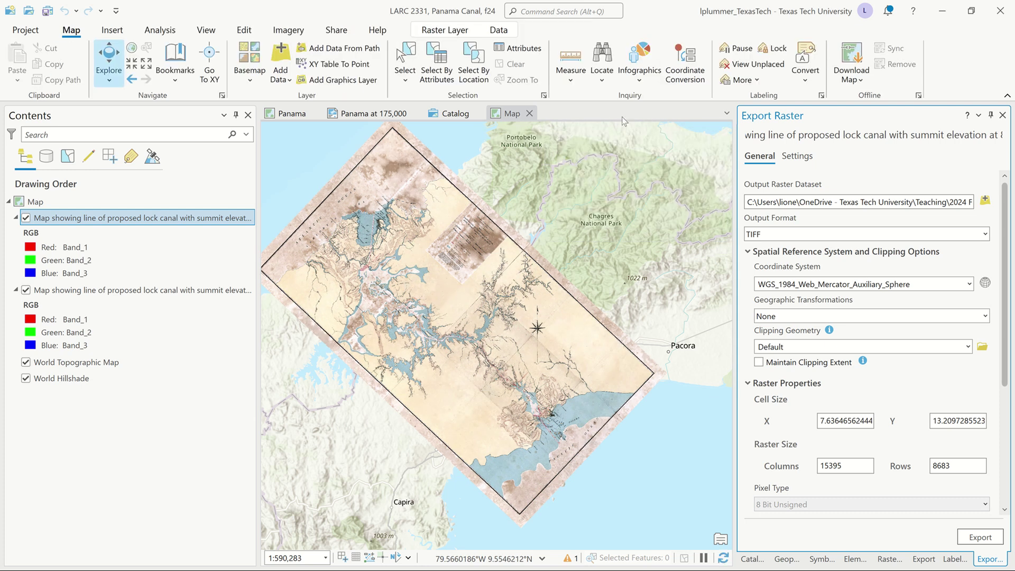
click(530, 113)
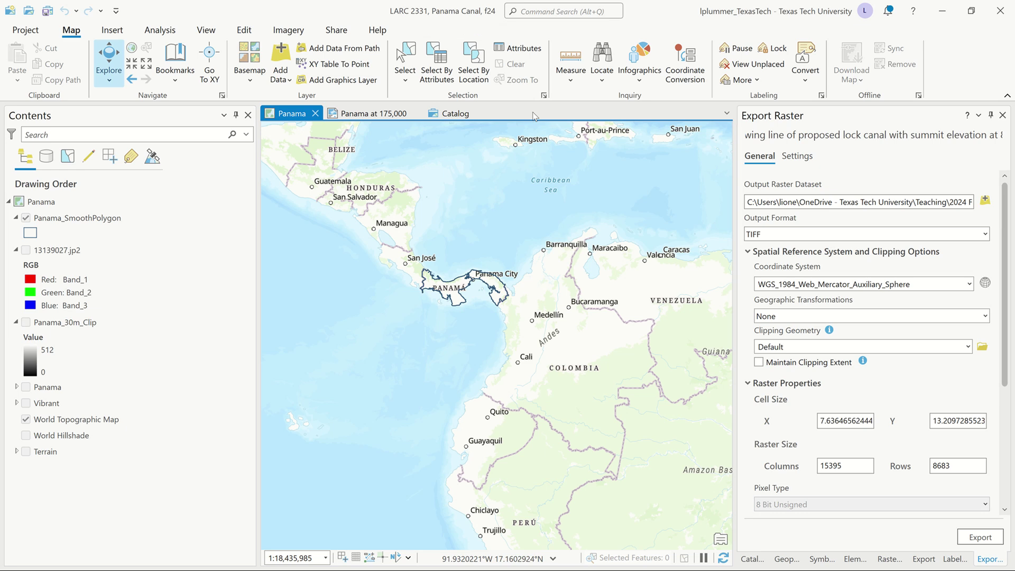
scroll(501, 289, up, 4)
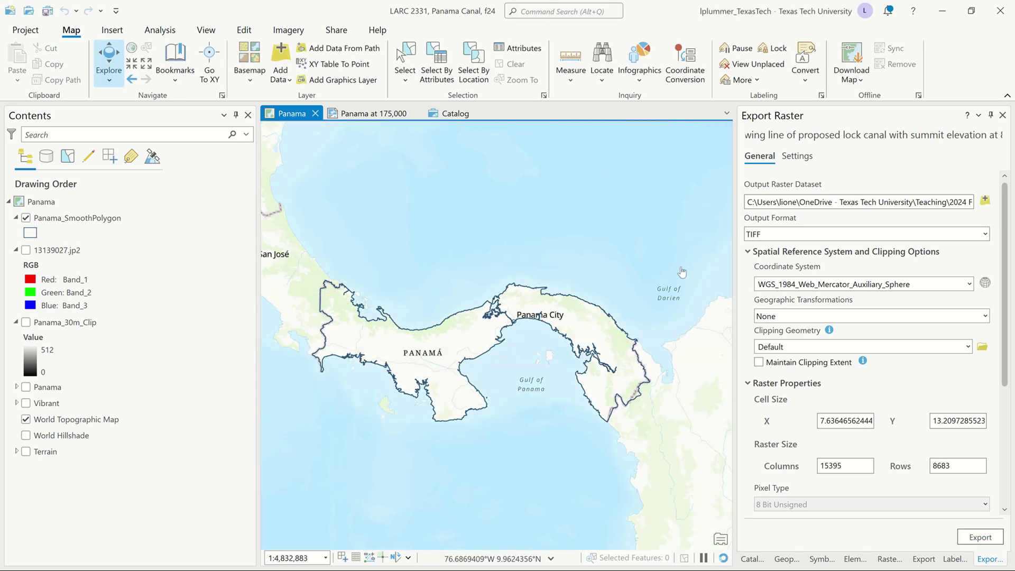
Step: Refresh the 09 Notes and Images folder and add the georeferenced lock canal raster to the Panama map below Panama_SmoothPolygon
click(757, 561)
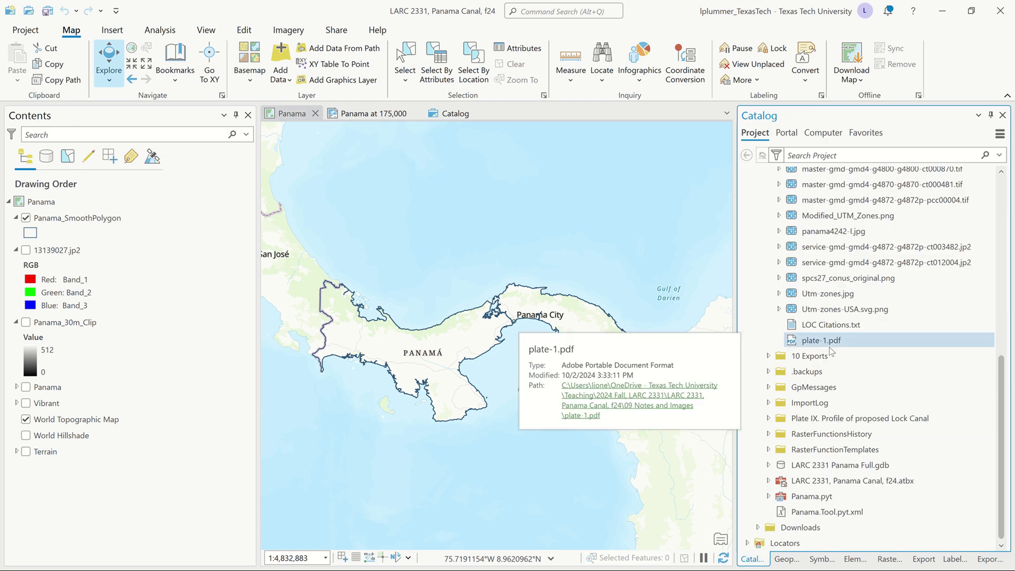
scroll(857, 347, up, 2)
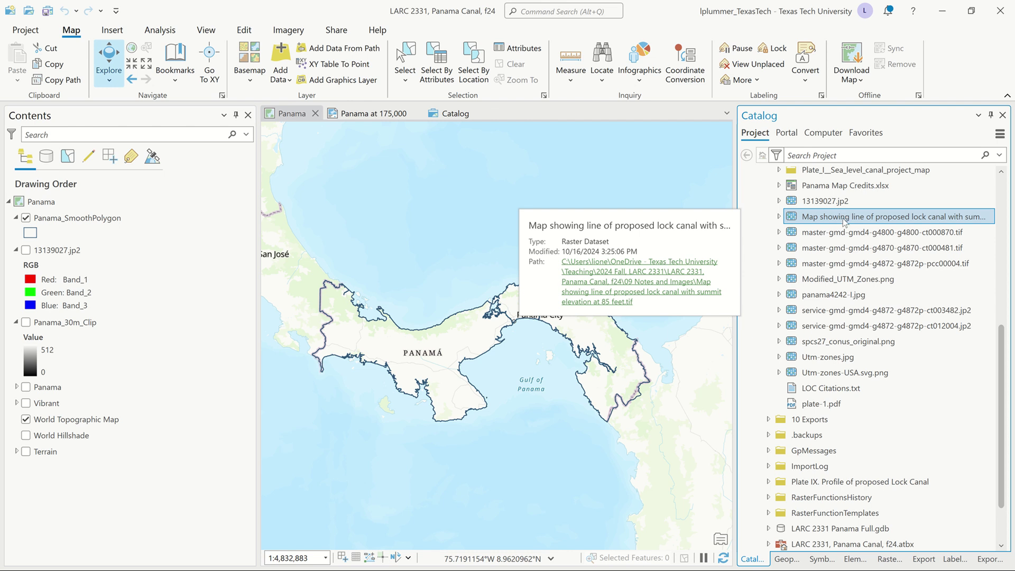
scroll(846, 217, up, 1)
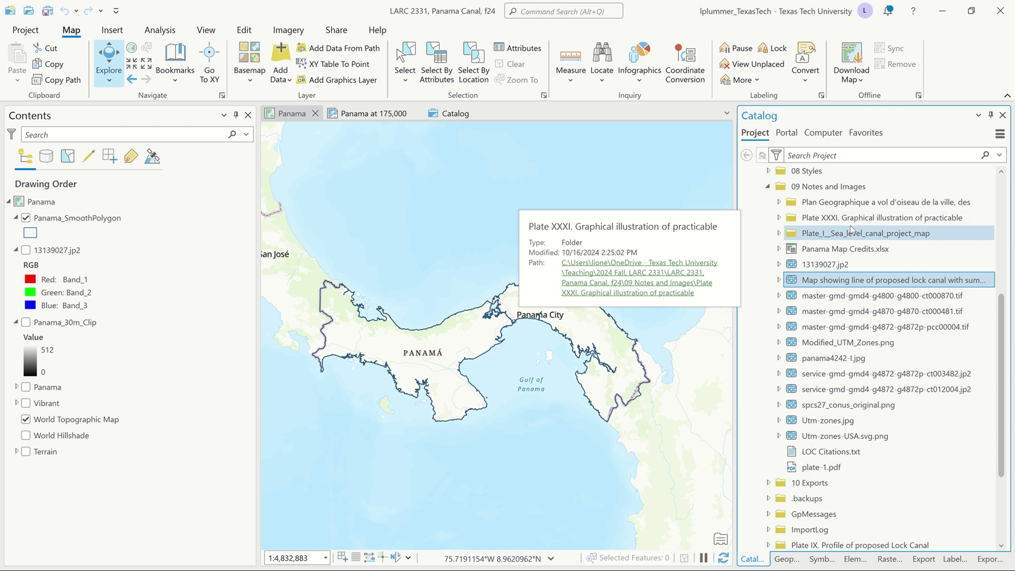
right_click(840, 187)
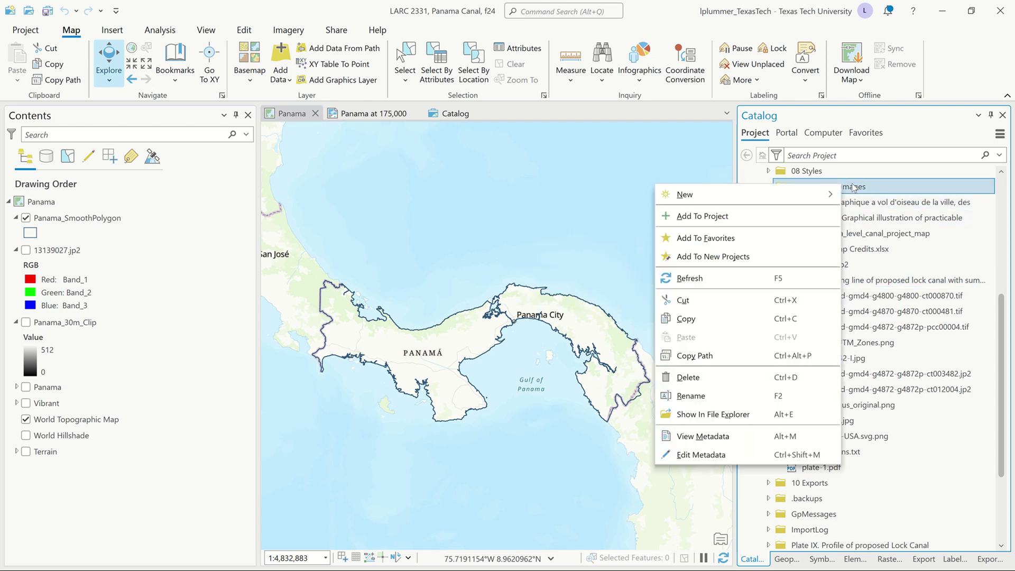
click(708, 280)
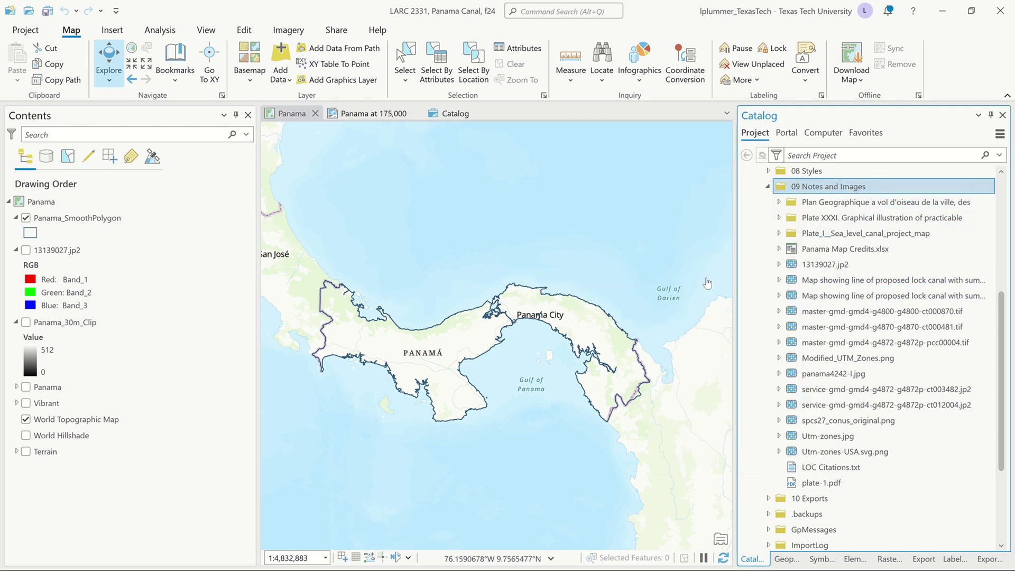
click(818, 281)
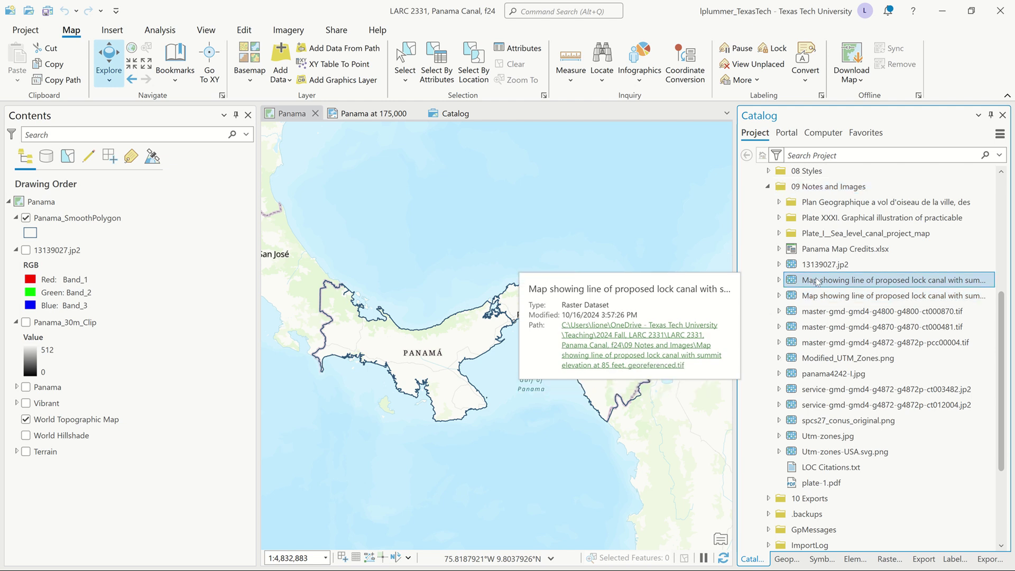
drag(816, 281, 172, 234)
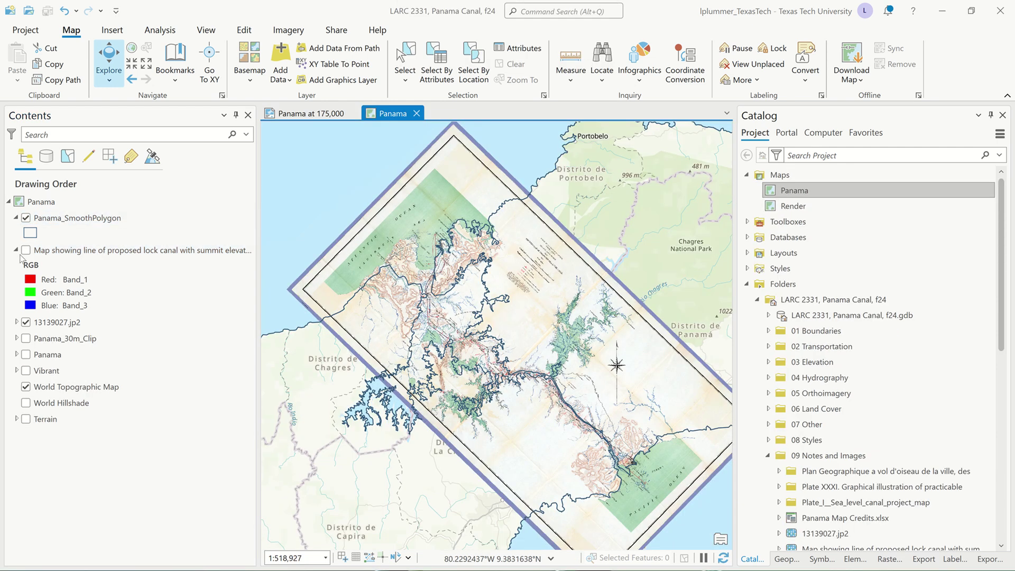
Step: Compare the georeferenced lock canal raster with 13139027.jp2 by alternating their visibility, ending with only 13139027.jp2 shown
click(25, 251)
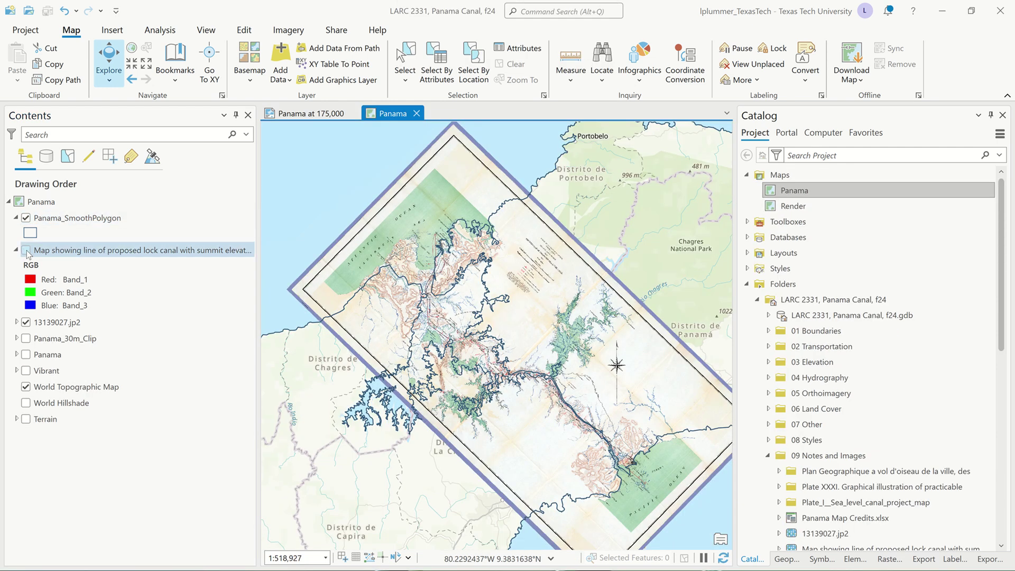
click(26, 323)
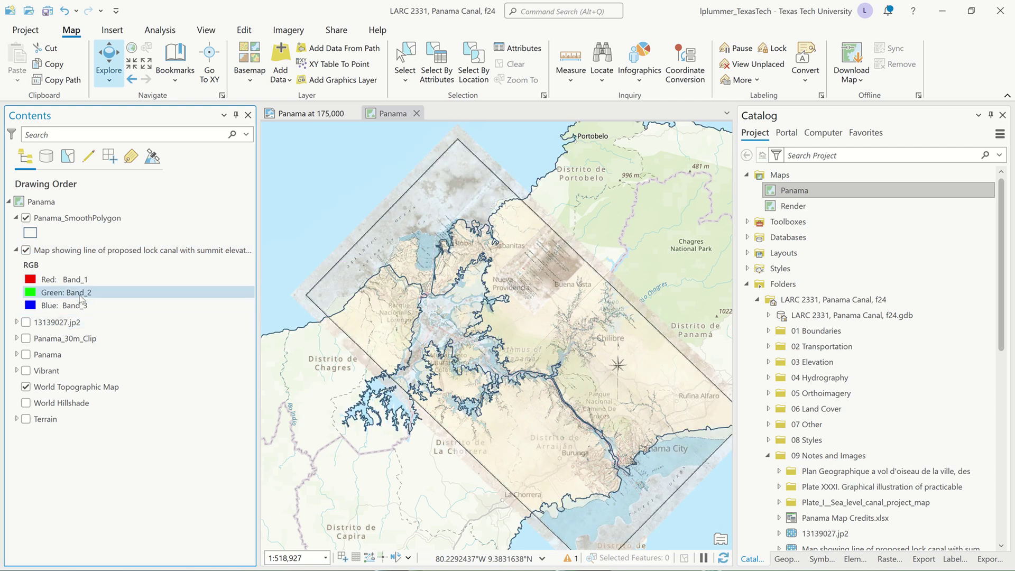
click(25, 251)
click(25, 322)
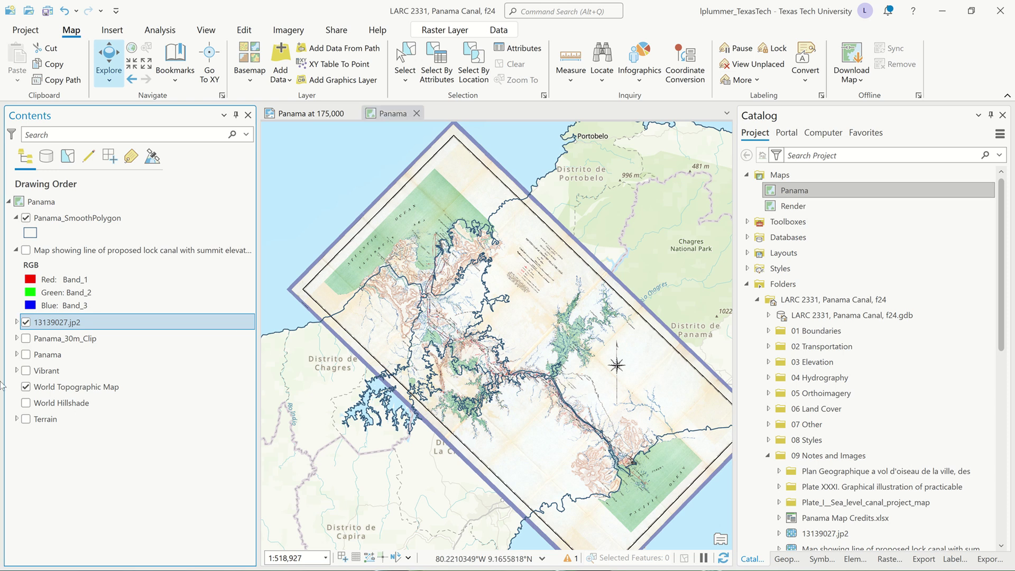
Step: Replace the World Topographic Map background with World Hillshade, trying the Terrain layer along the way and leaving it hidden
click(25, 387)
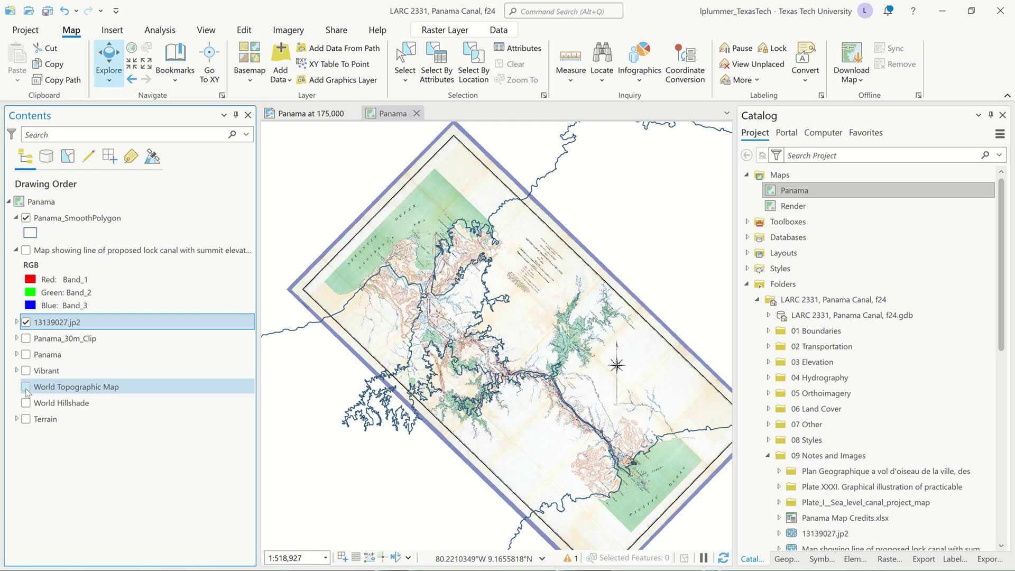
click(25, 420)
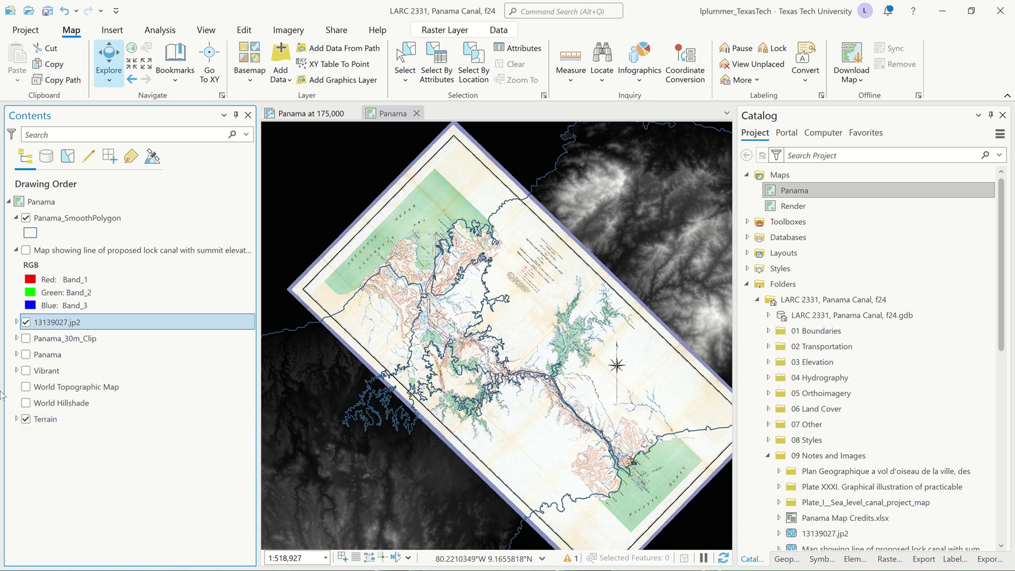
click(26, 403)
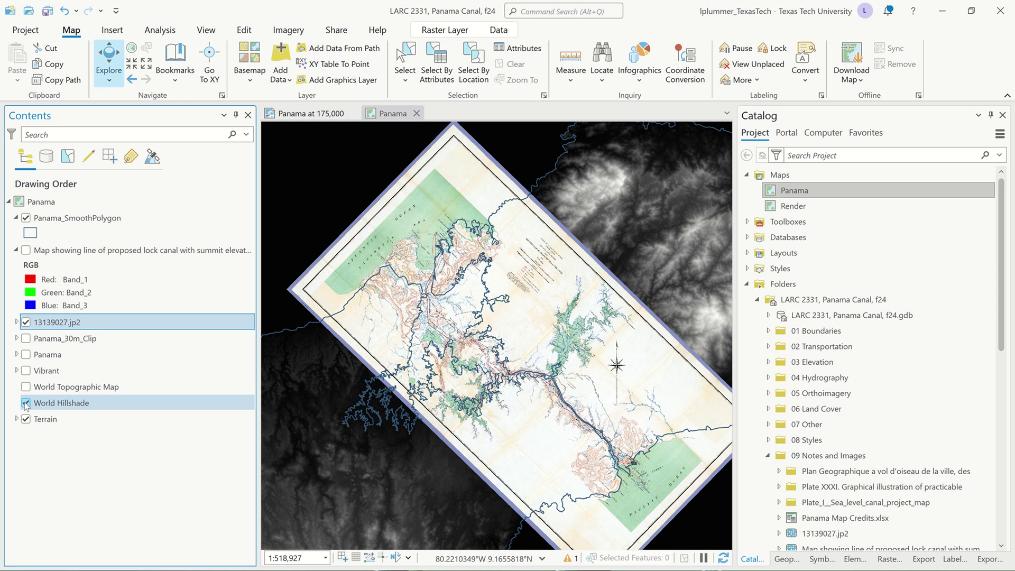
click(25, 419)
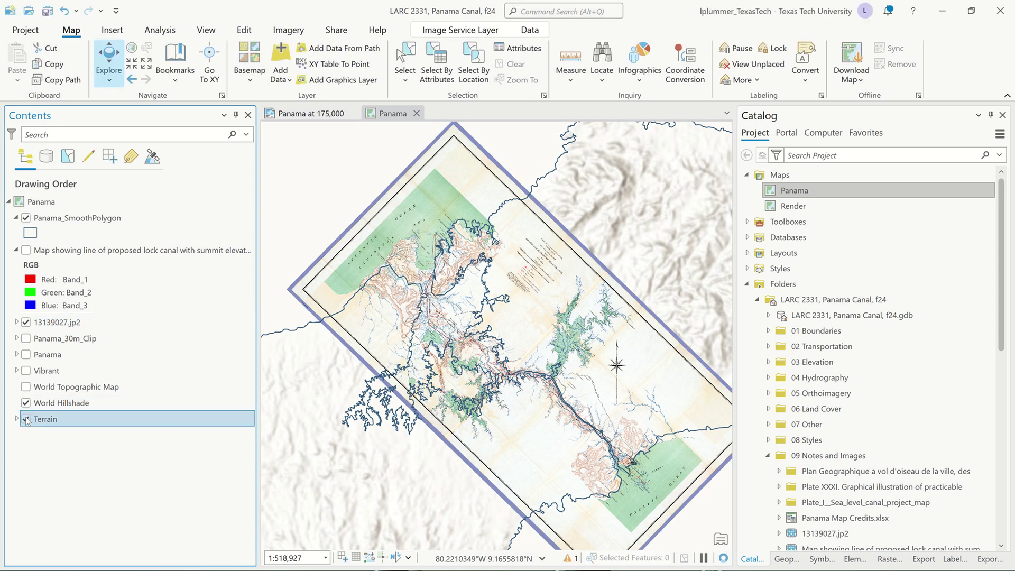
click(27, 420)
Step: Examine the 13139027.jp2 map around Limon Bay and Colón against the Panama_SmoothPolygon outline
scroll(450, 288, up, 5)
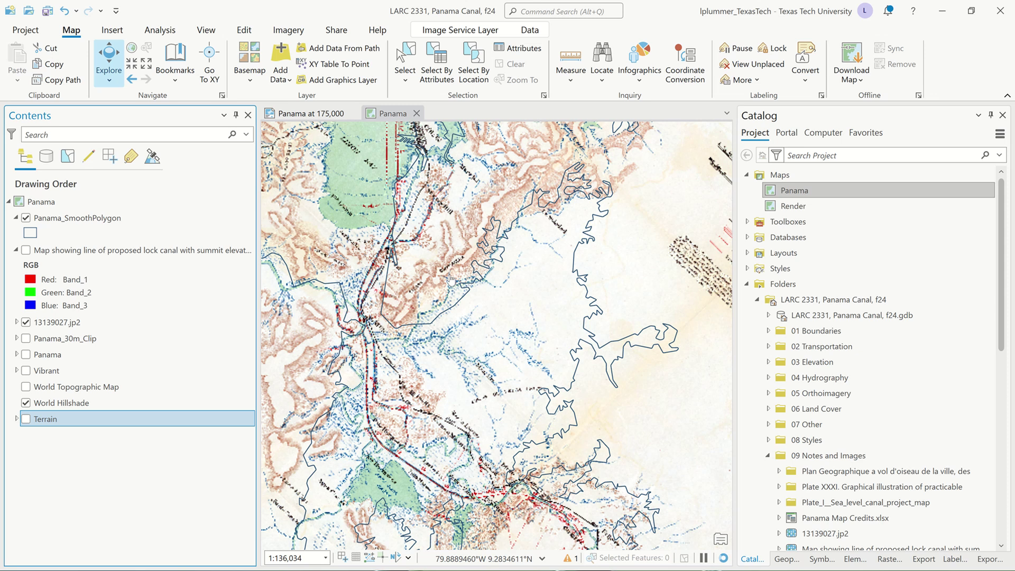
drag(455, 252, 508, 329)
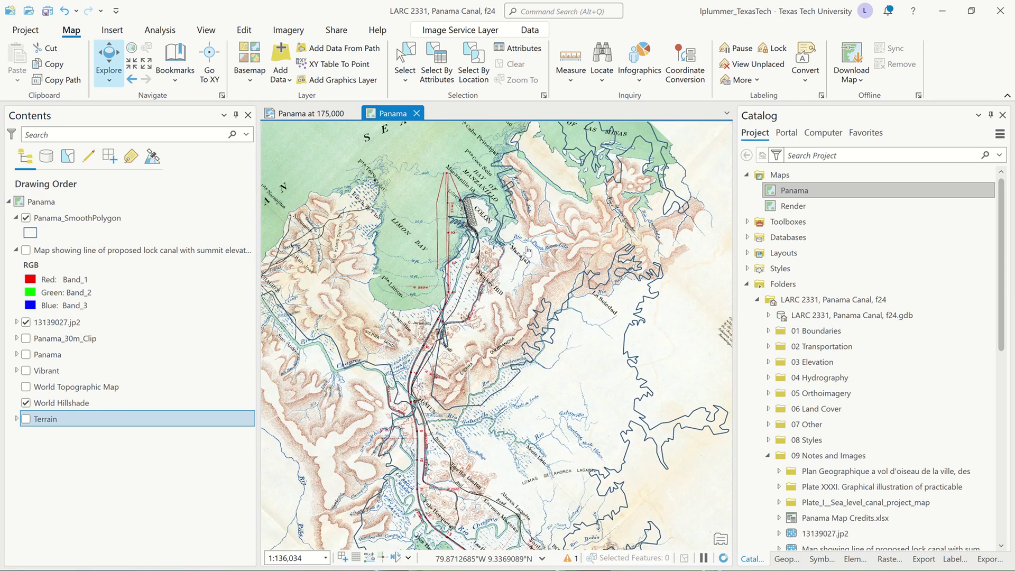